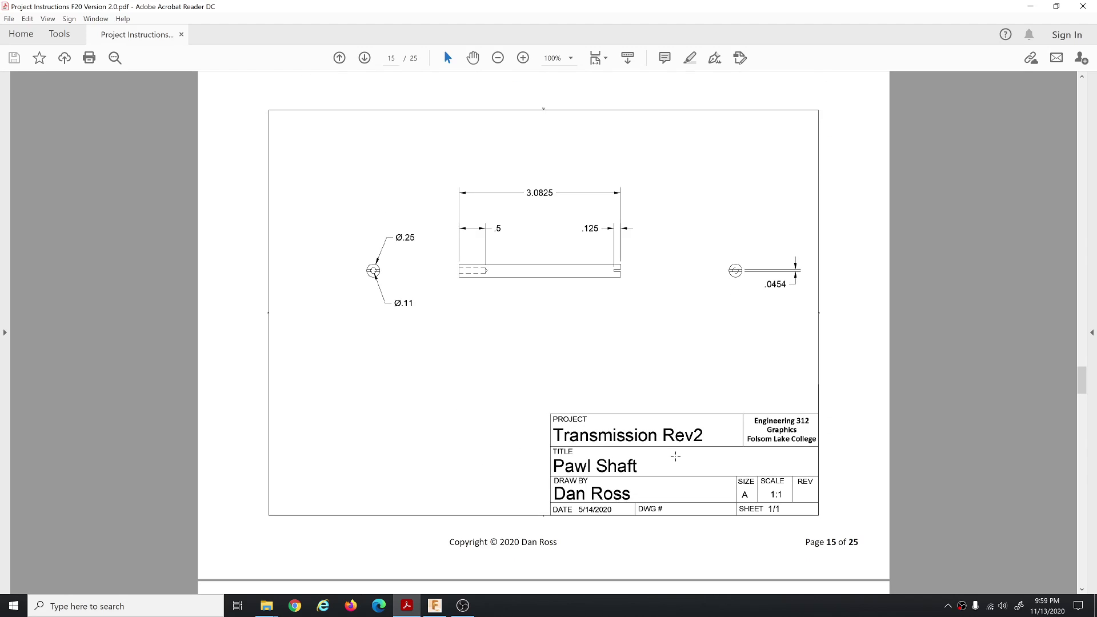
Step: Review the pan head drilling screw and Pawl Shaft drawings in the project instructions PDF
{"action": "left_click_drag", "start_coordinate": [1085, 387], "coordinate": [1092, 291]}
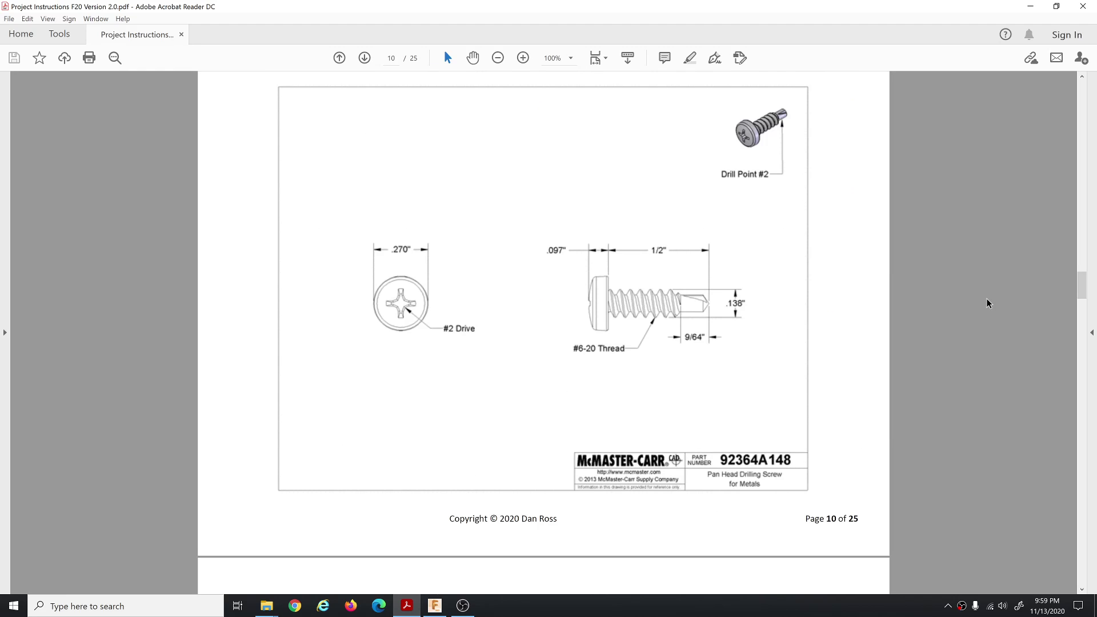
{"action": "mouse_move", "coordinate": [1085, 289]}
{"action": "left_mouse_down"}
{"action": "mouse_move", "coordinate": [1086, 396]}
{"action": "mouse_move", "coordinate": [1085, 382]}
{"action": "left_mouse_up"}
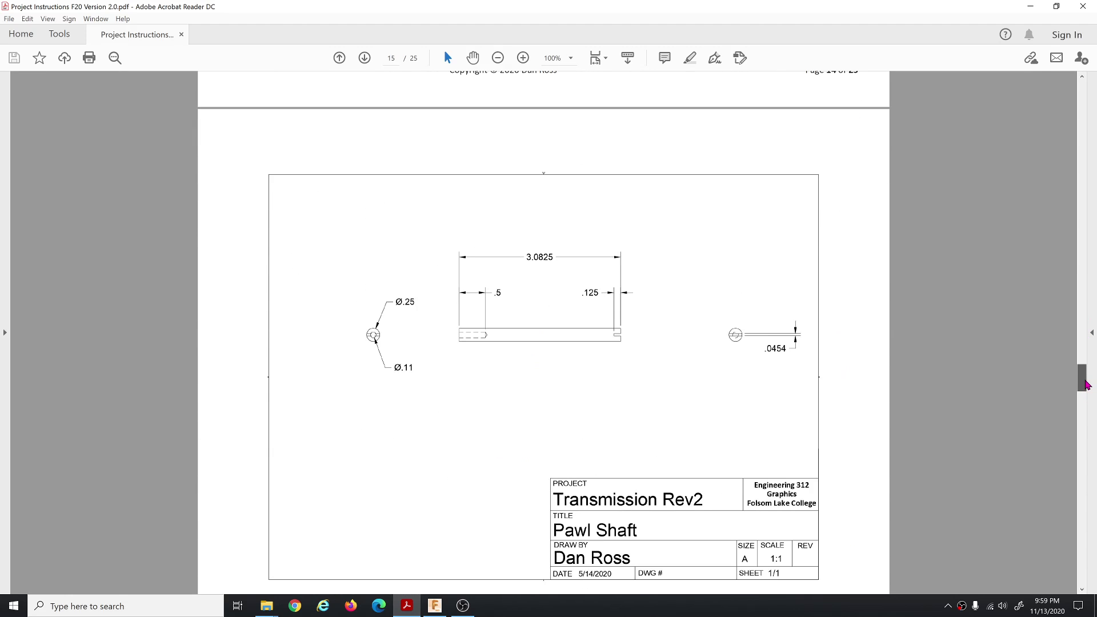
{"action": "scroll", "coordinate": [974, 417], "scroll_direction": "down", "scroll_amount": 1}
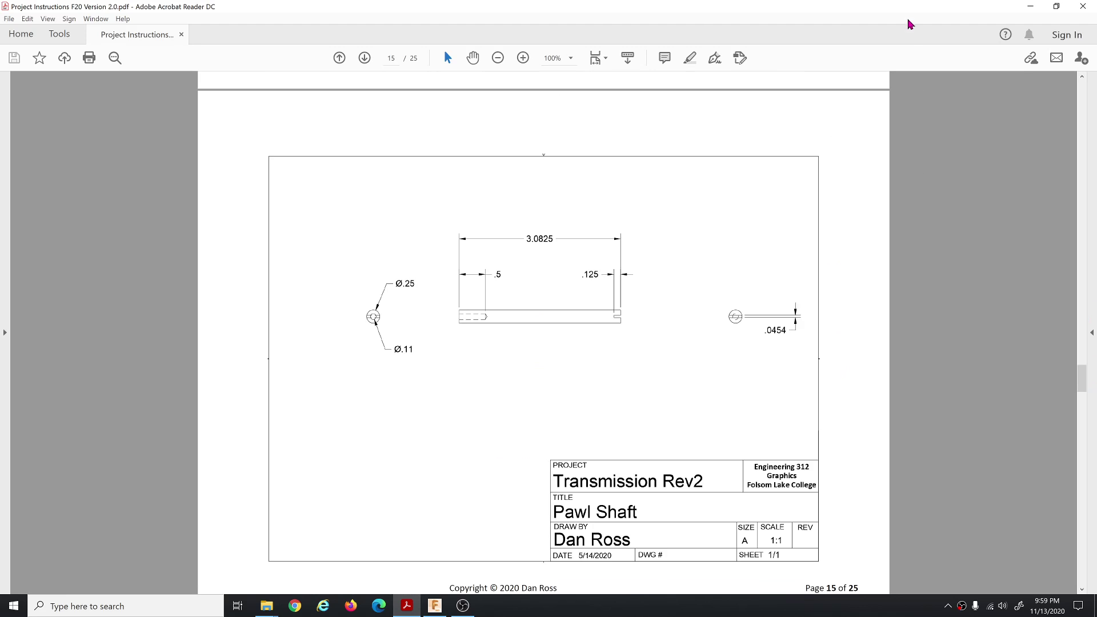
Step: Switch to Fusion 360 and review the team's project list, including Gearbox Group 0, ending in the project that holds the donut parts
{"action": "left_click_drag", "start_coordinate": [909, 12], "coordinate": [0, 439]}
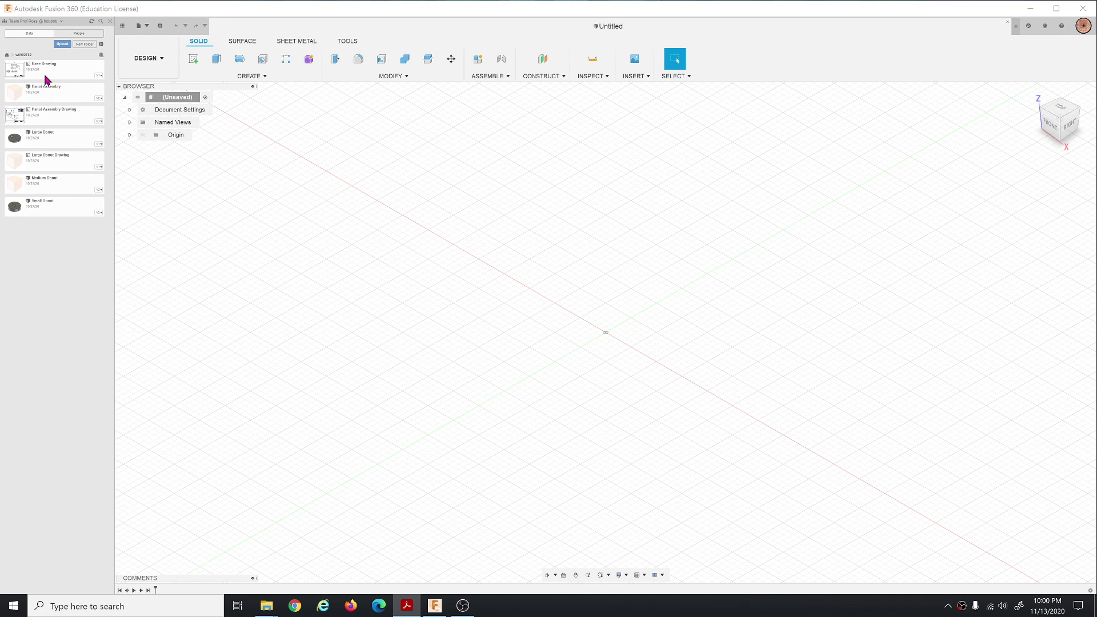
{"action": "left_click", "coordinate": [8, 57]}
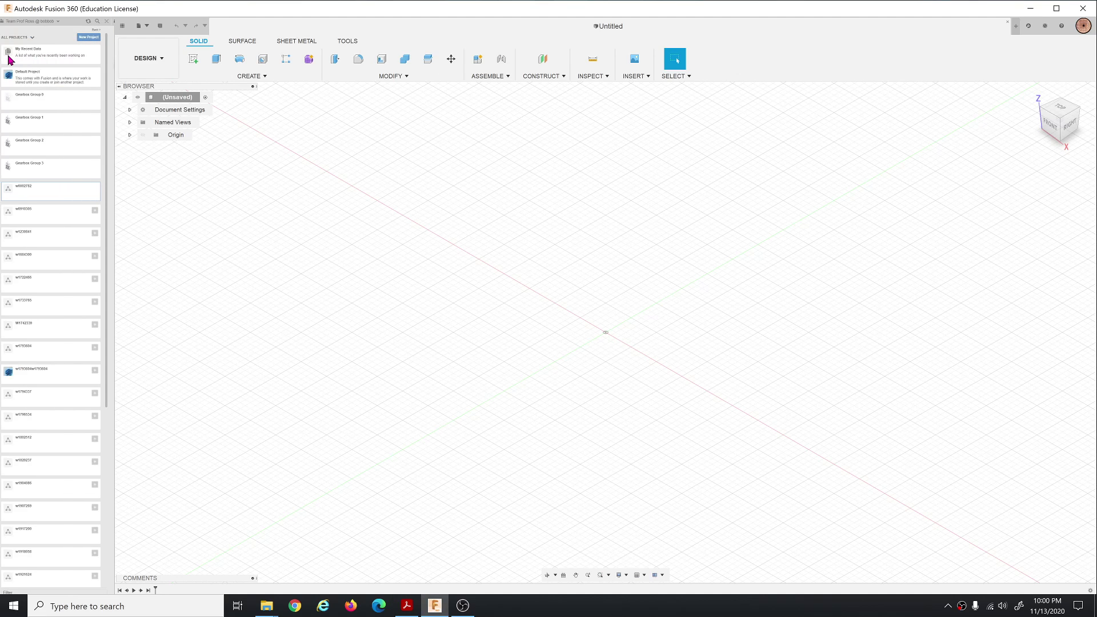
{"action": "left_click", "coordinate": [55, 22]}
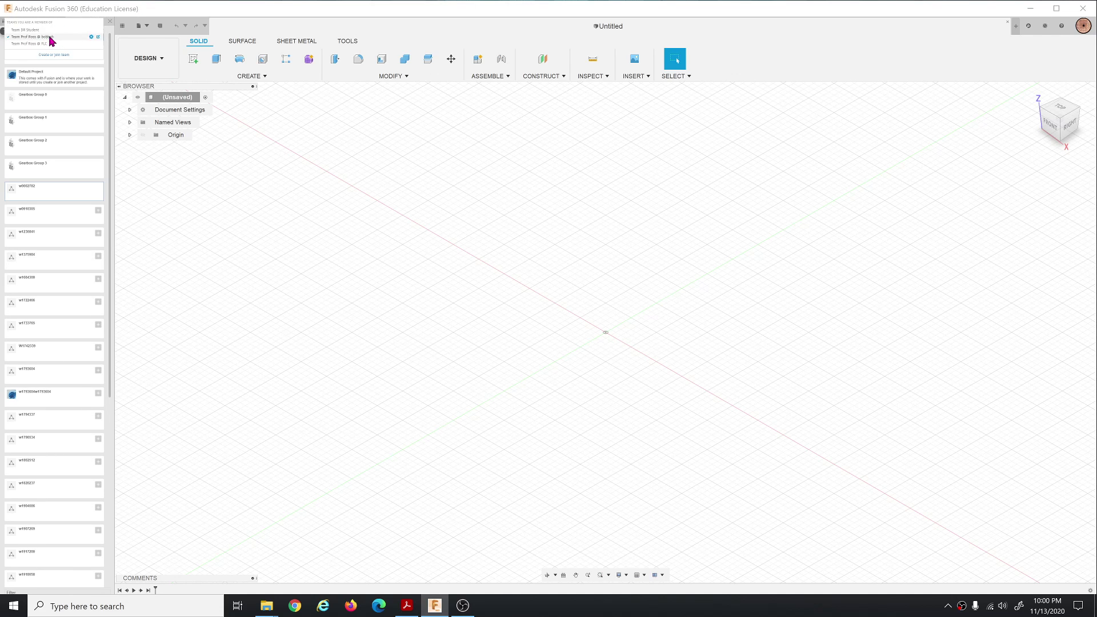
{"action": "left_click", "coordinate": [50, 37]}
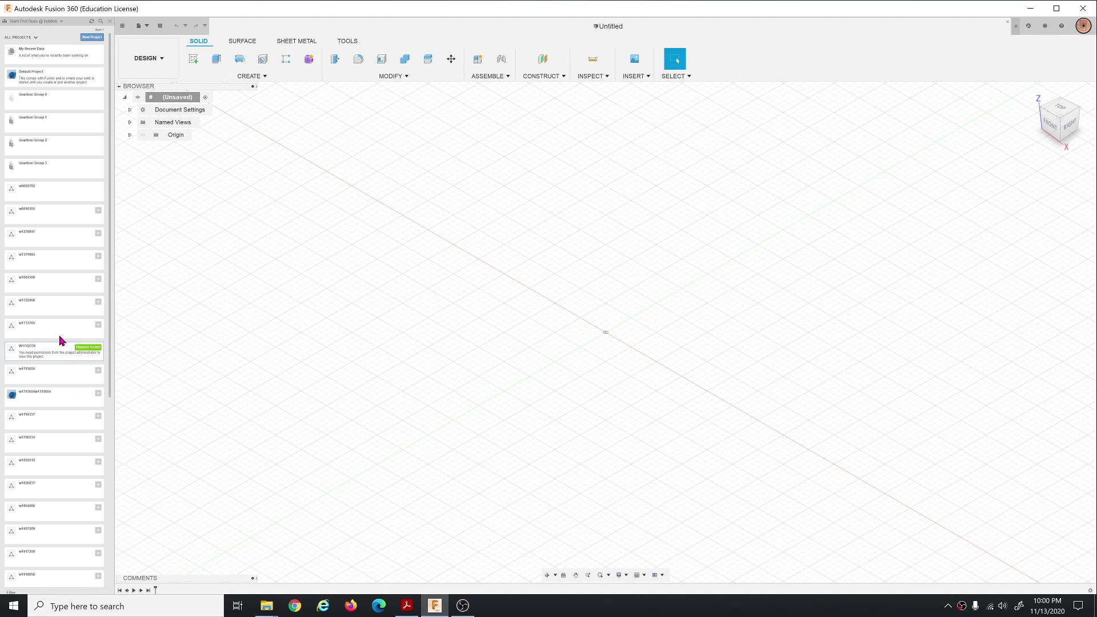
{"action": "mouse_move", "coordinate": [60, 336]}
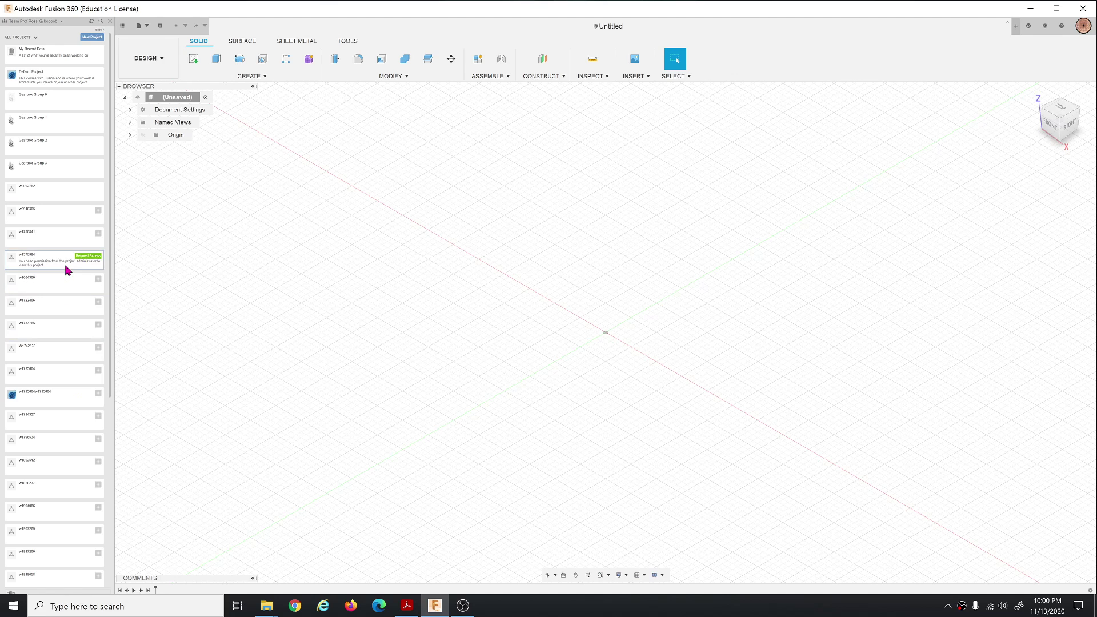
{"action": "left_click", "coordinate": [73, 108]}
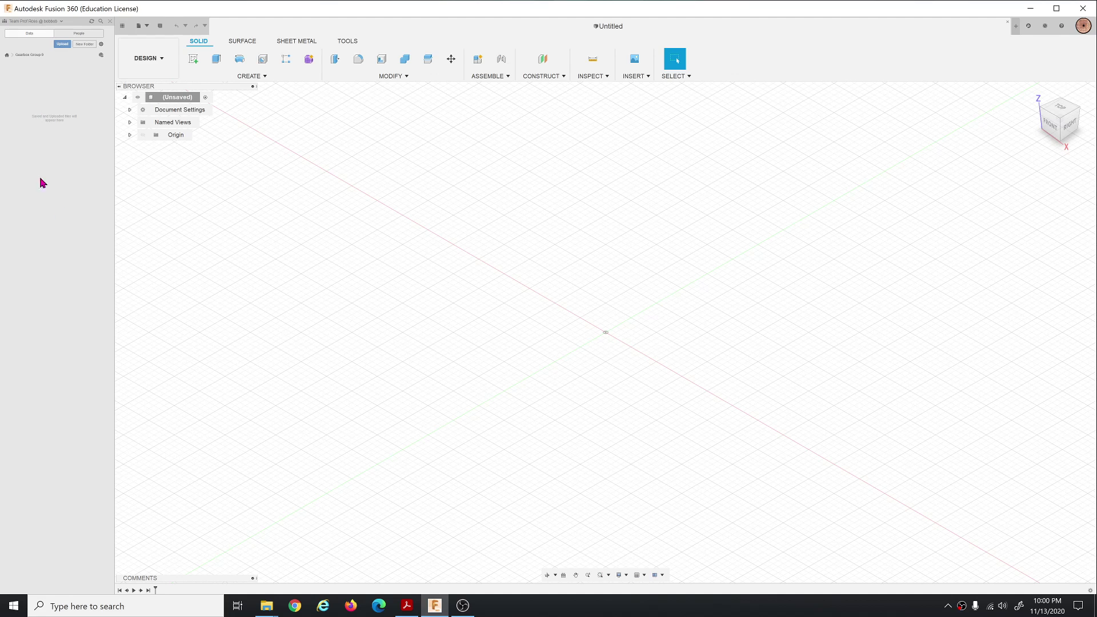
{"action": "left_click", "coordinate": [7, 56]}
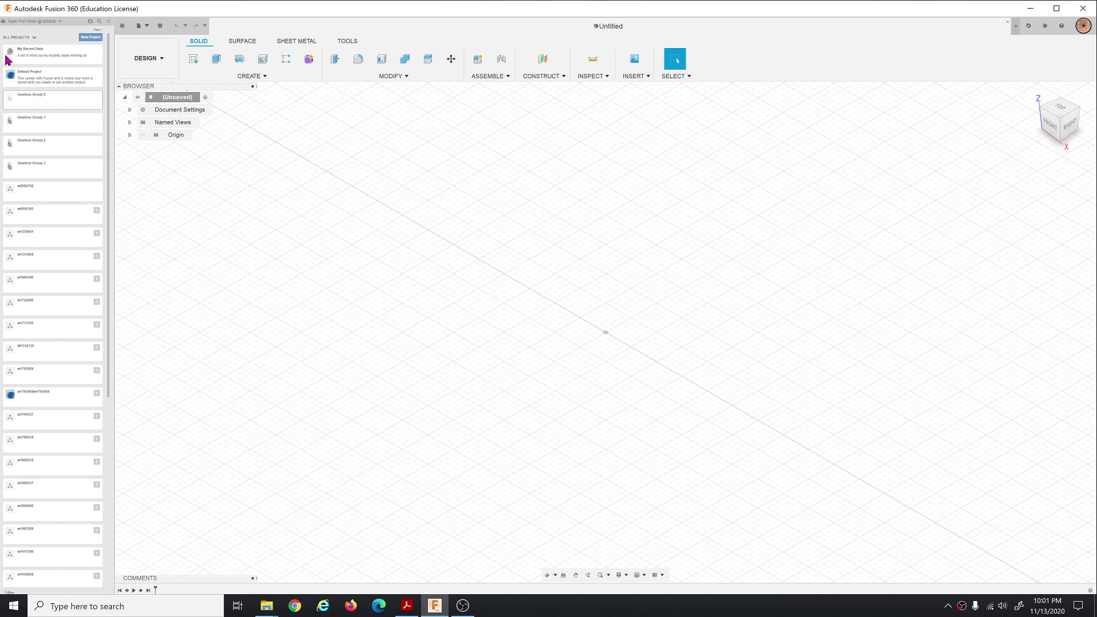
{"action": "left_click", "coordinate": [62, 201]}
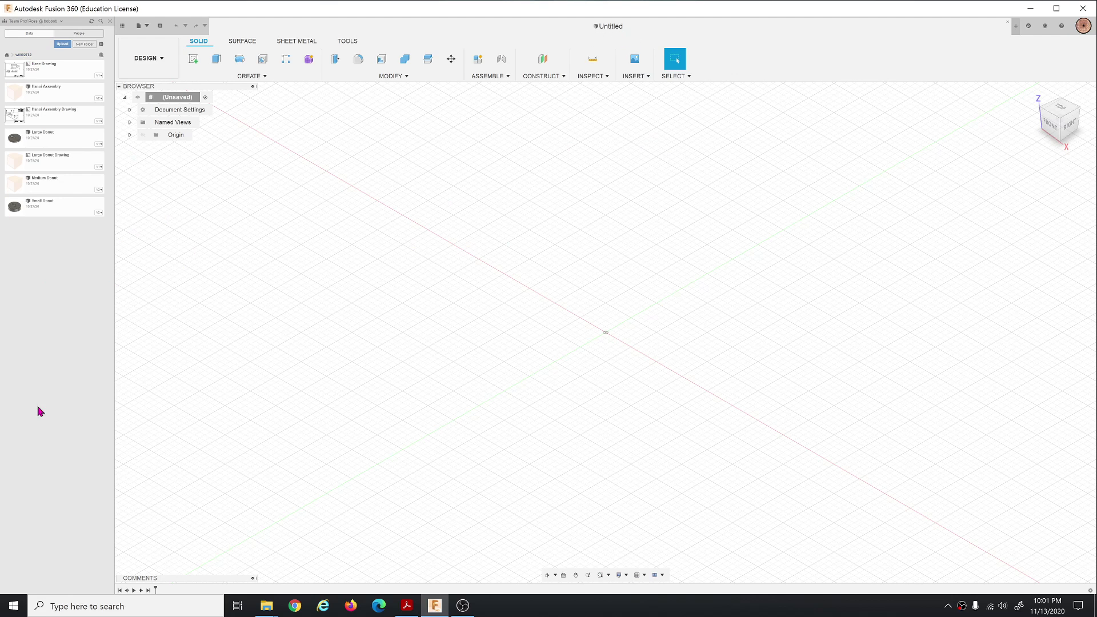
Step: Start a sketch on the vertical plane facing the Right view and draw a 0.25 in diameter circle centred on the origin
{"action": "left_click", "coordinate": [194, 62]}
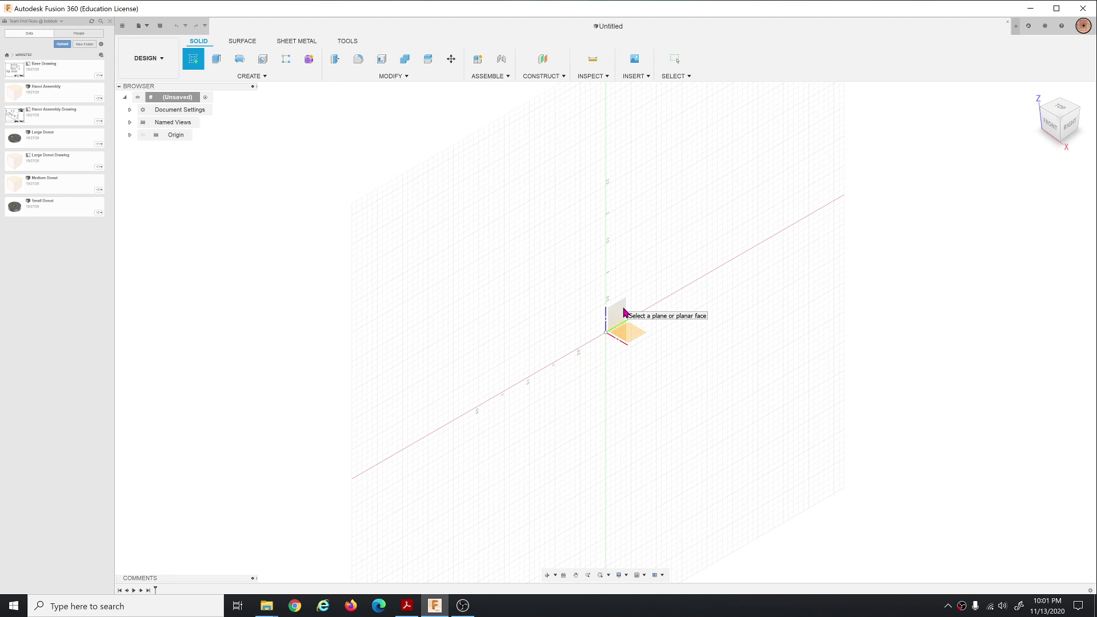
{"action": "left_click", "coordinate": [623, 312]}
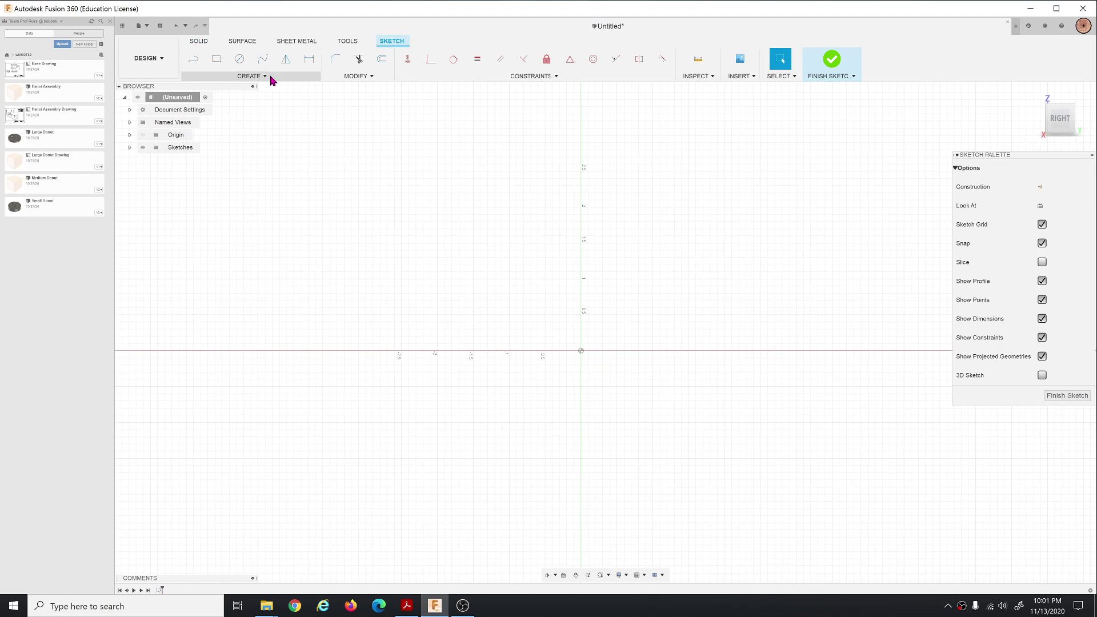
{"action": "left_click", "coordinate": [242, 62]}
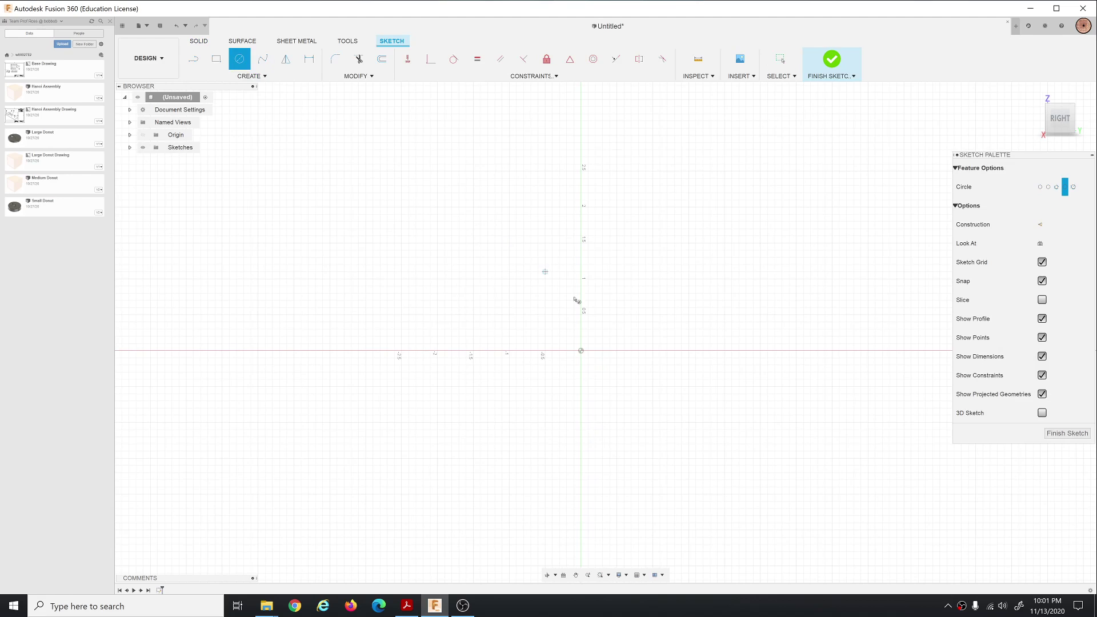
{"action": "left_click", "coordinate": [581, 351]}
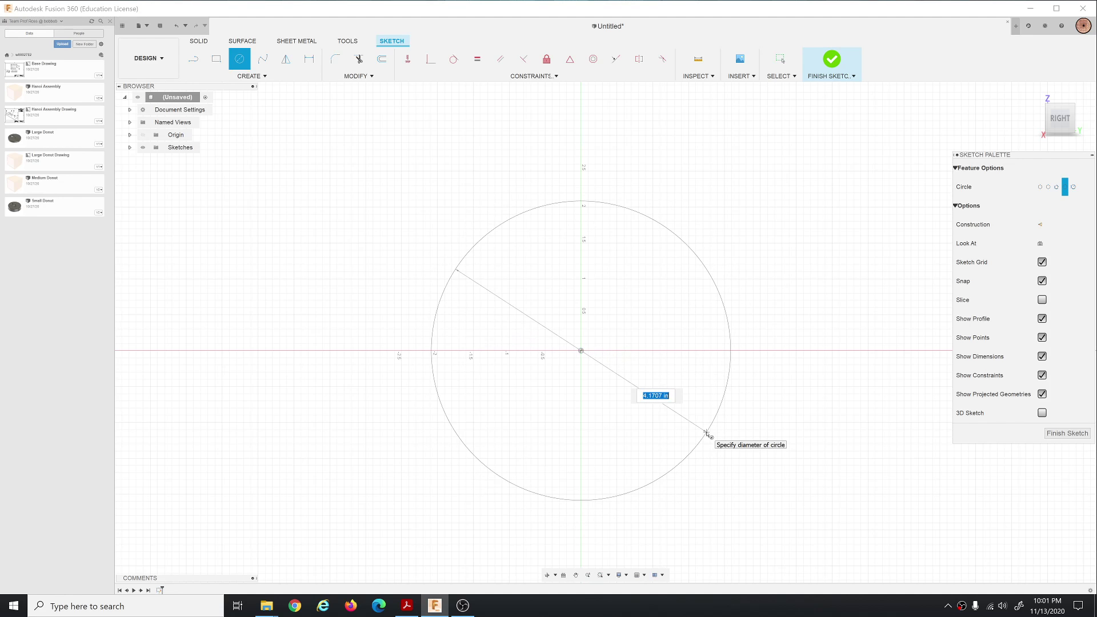
{"action": "key", "text": "BackSpace"}
{"action": "type", "text": ".25"}
{"action": "key", "text": "Return"}
{"action": "key", "text": "Escape"}
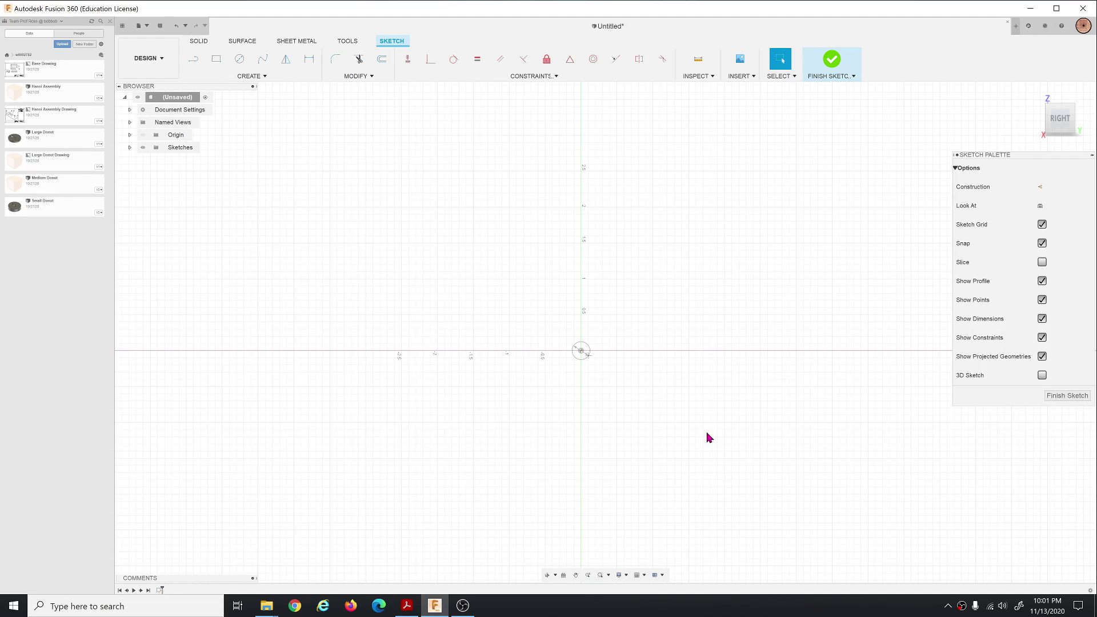
Step: Draw a concentric 0.11 in diameter circle inside the first circle, centred on the origin
{"action": "scroll", "coordinate": [592, 372], "scroll_direction": "up", "scroll_amount": 5}
{"action": "scroll", "coordinate": [591, 372], "scroll_direction": "up", "scroll_amount": 8}
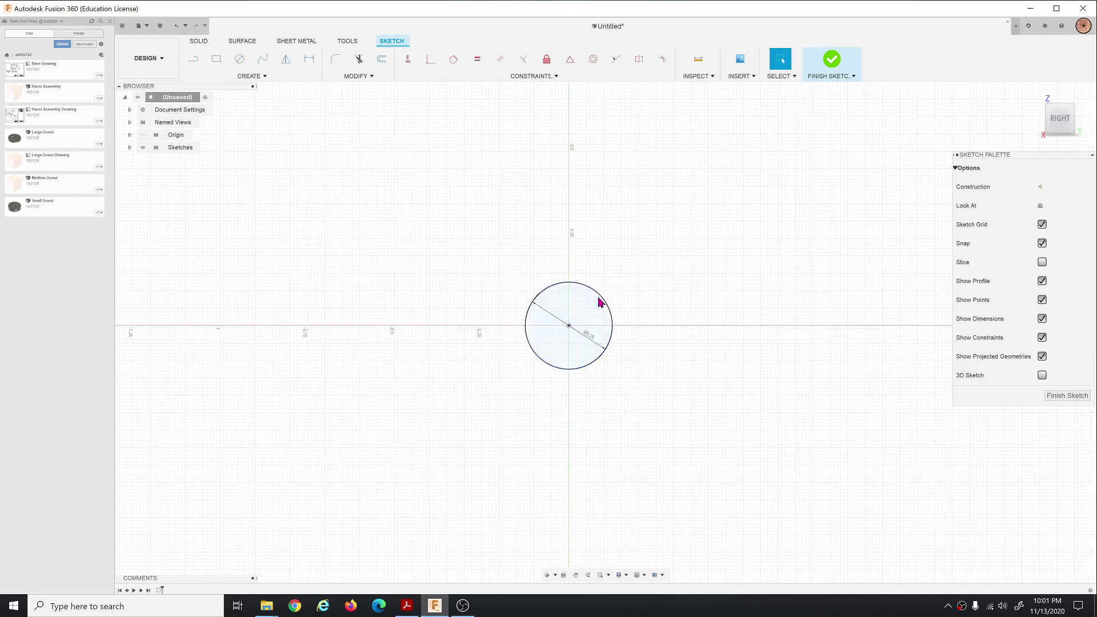
{"action": "scroll", "coordinate": [492, 217], "scroll_direction": "down", "scroll_amount": 5}
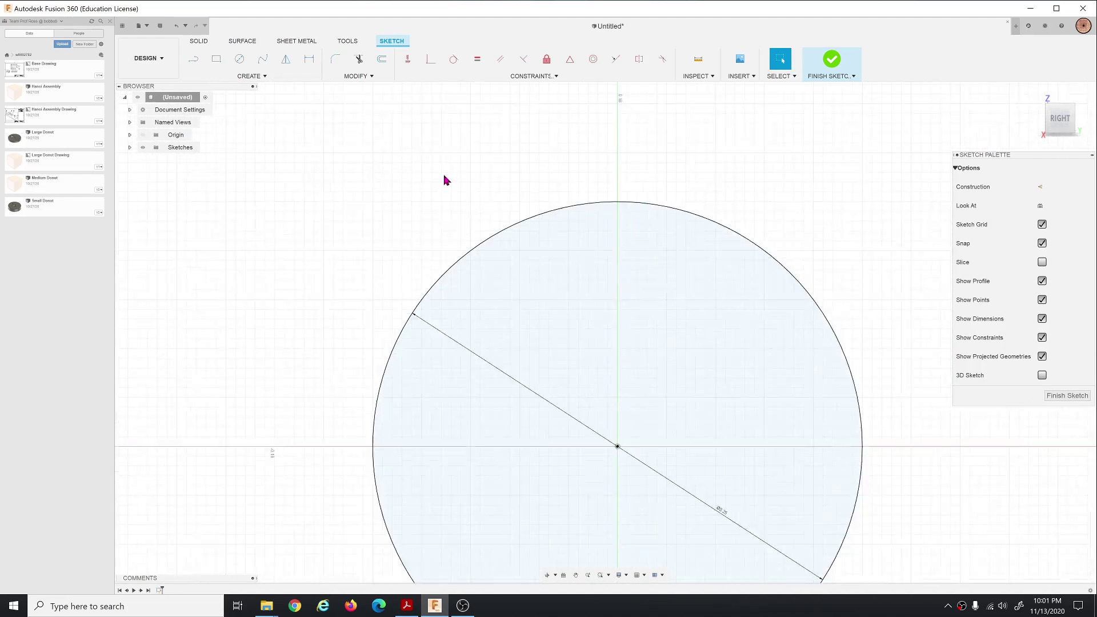
{"action": "left_click", "coordinate": [239, 58]}
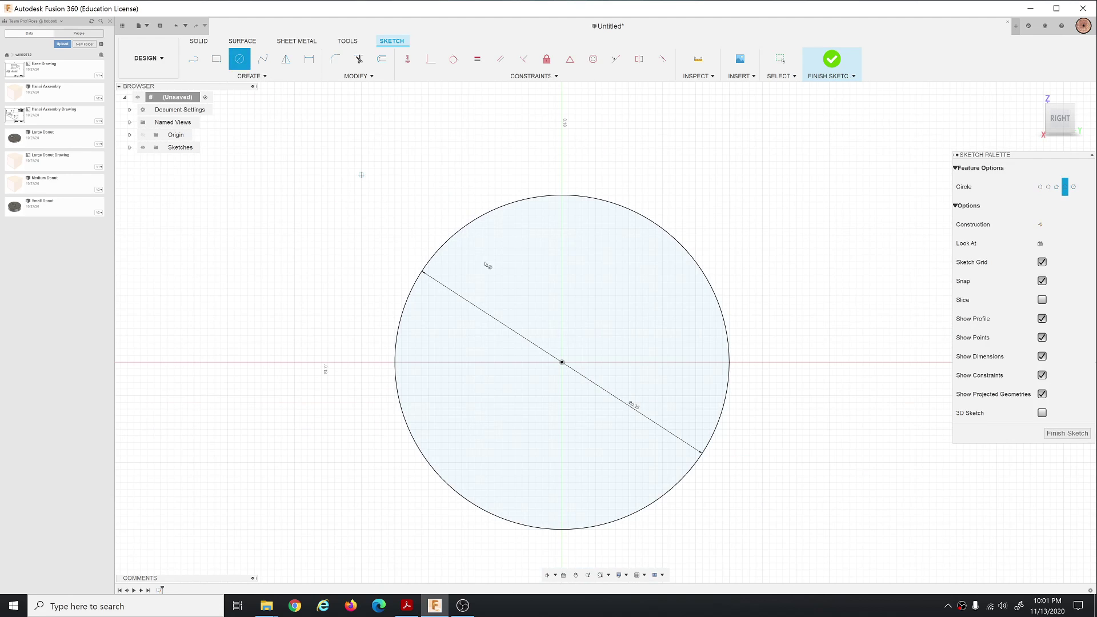
{"action": "left_click", "coordinate": [562, 363]}
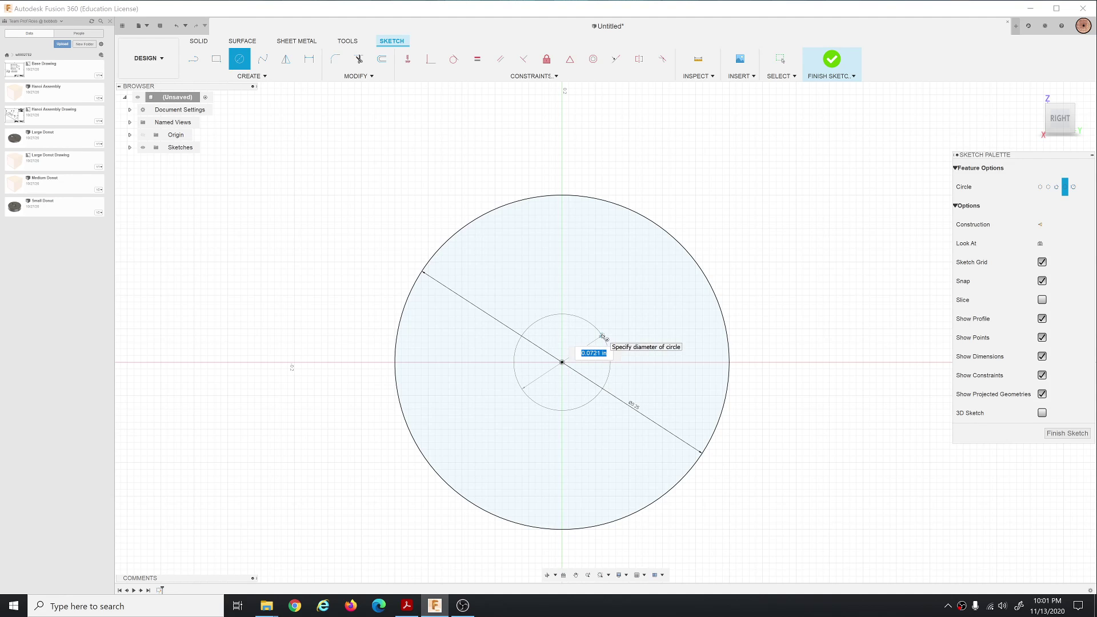
{"action": "type", "text": "0.11"}
{"action": "key", "text": "Return"}
{"action": "key", "text": "Escape"}
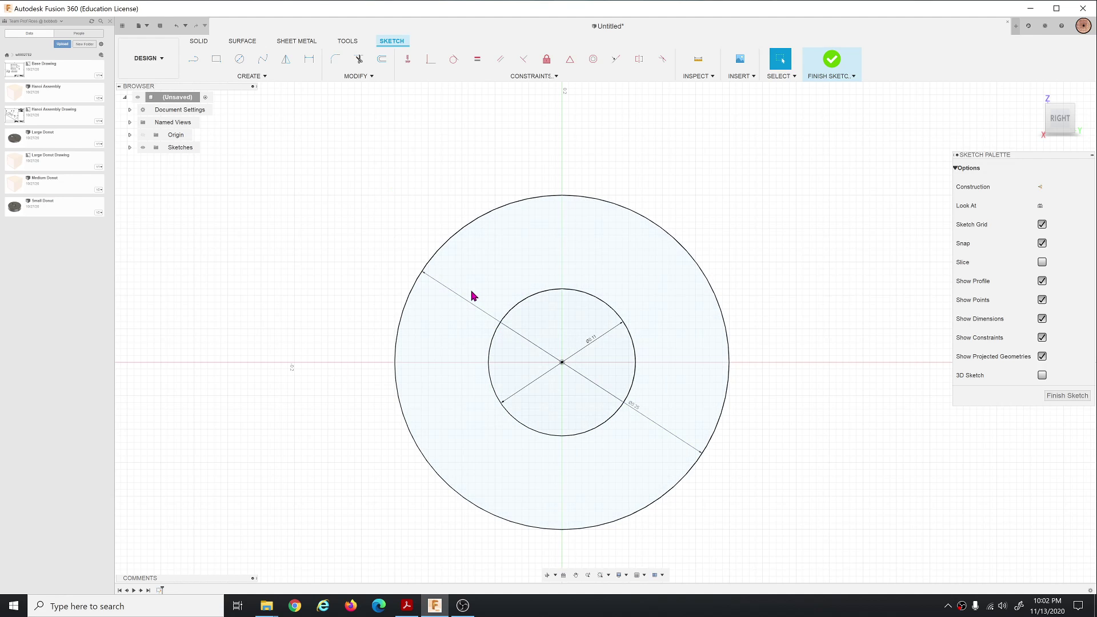
Step: Draw a construction line about 0.25 in long across the outer circle near its centre, tilted about 10 degrees
{"action": "left_click", "coordinate": [198, 64]}
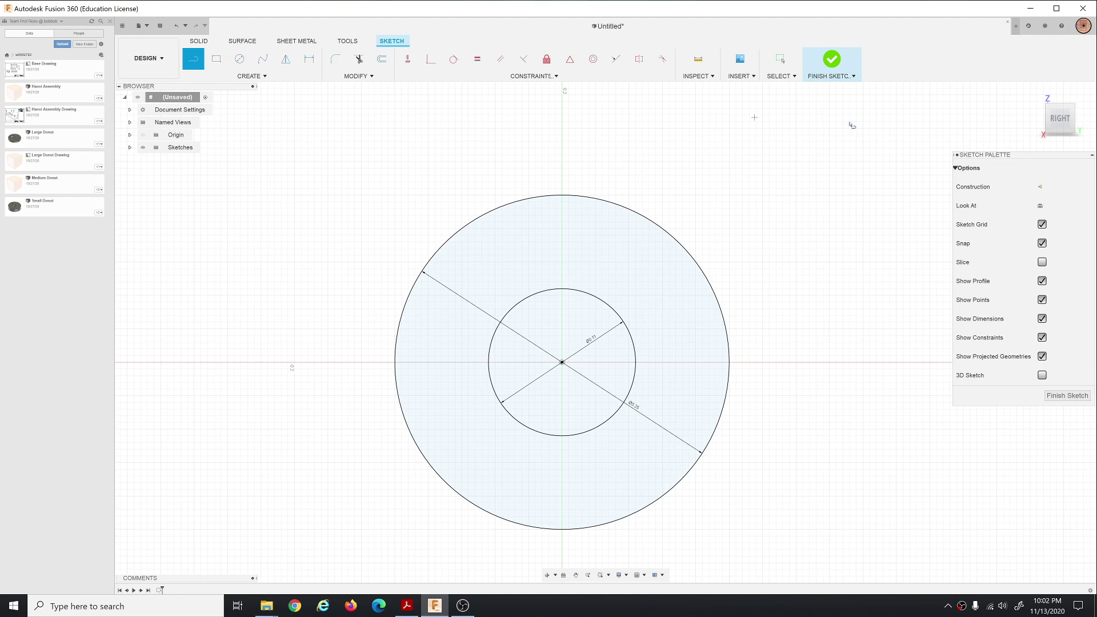
{"action": "left_click", "coordinate": [1040, 187]}
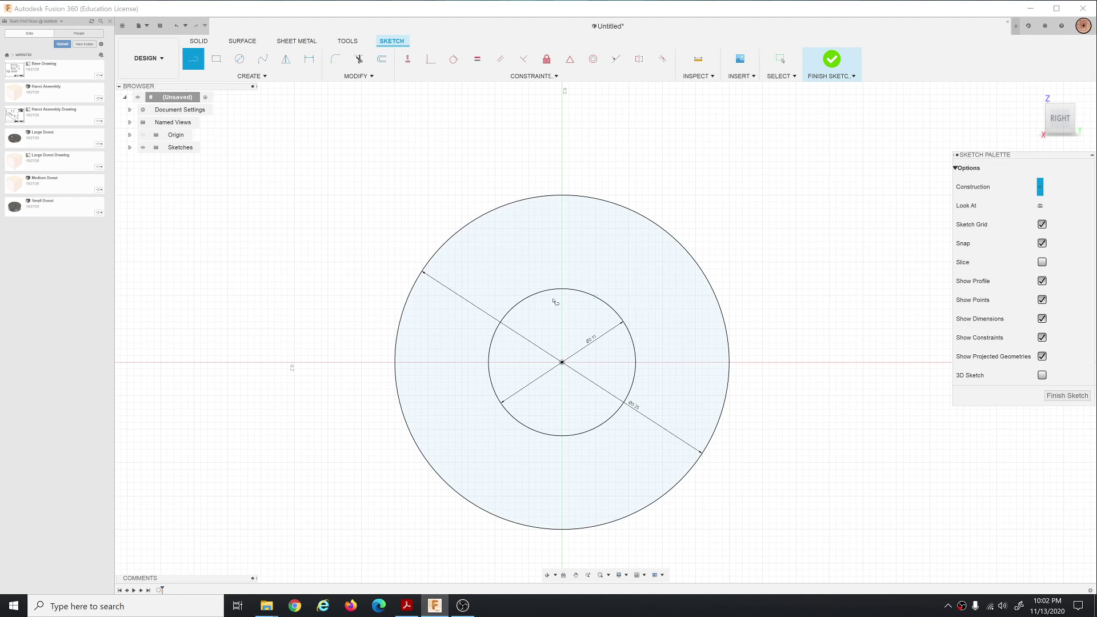
{"action": "left_click", "coordinate": [395, 379]}
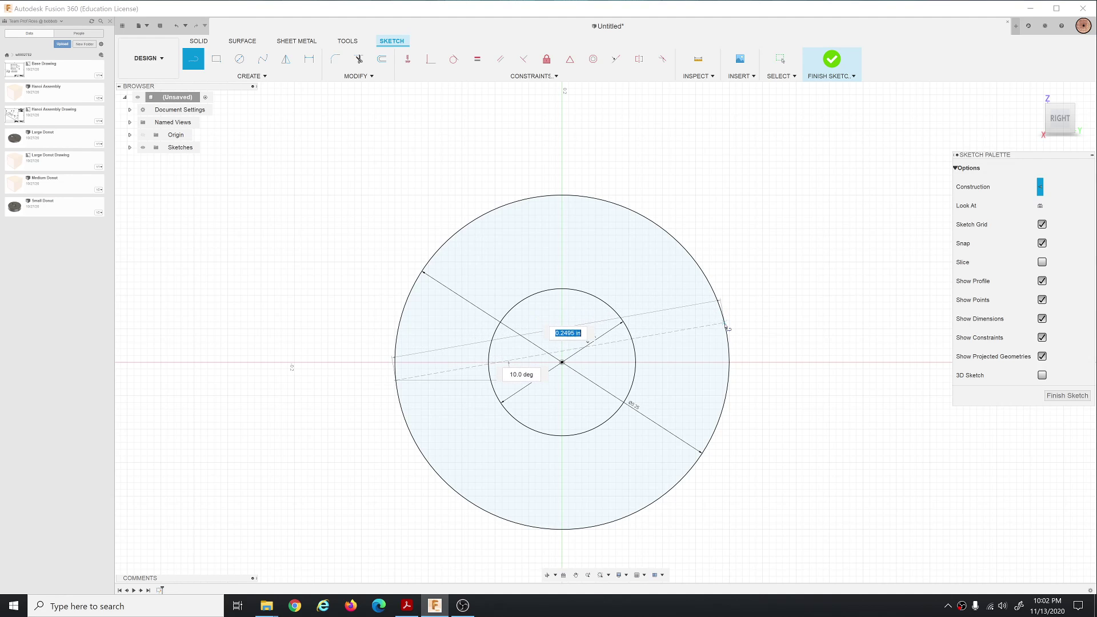
{"action": "double_click", "coordinate": [726, 329]}
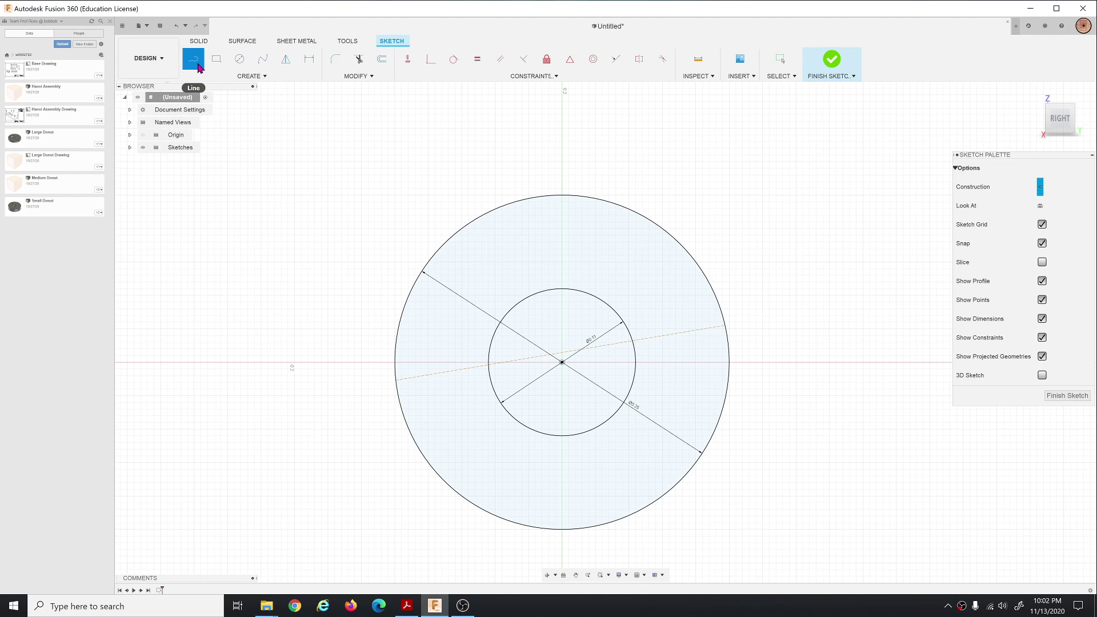
Step: Draw two more slanted construction lines across the outer circle, one above and one below the middle line
{"action": "left_click", "coordinate": [404, 309]}
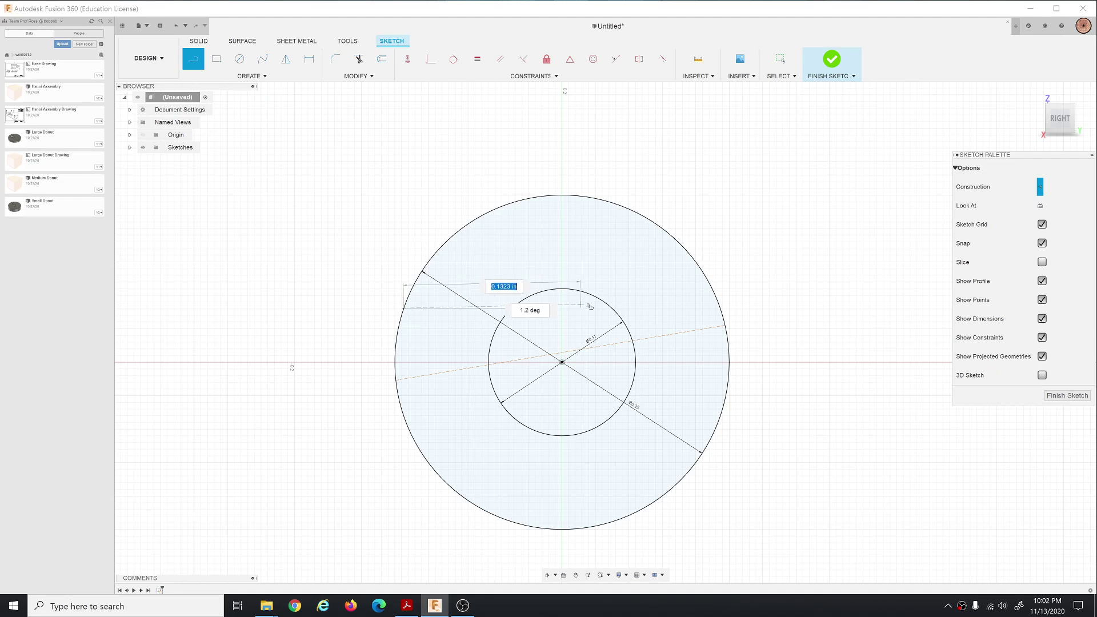
{"action": "double_click", "coordinate": [710, 289]}
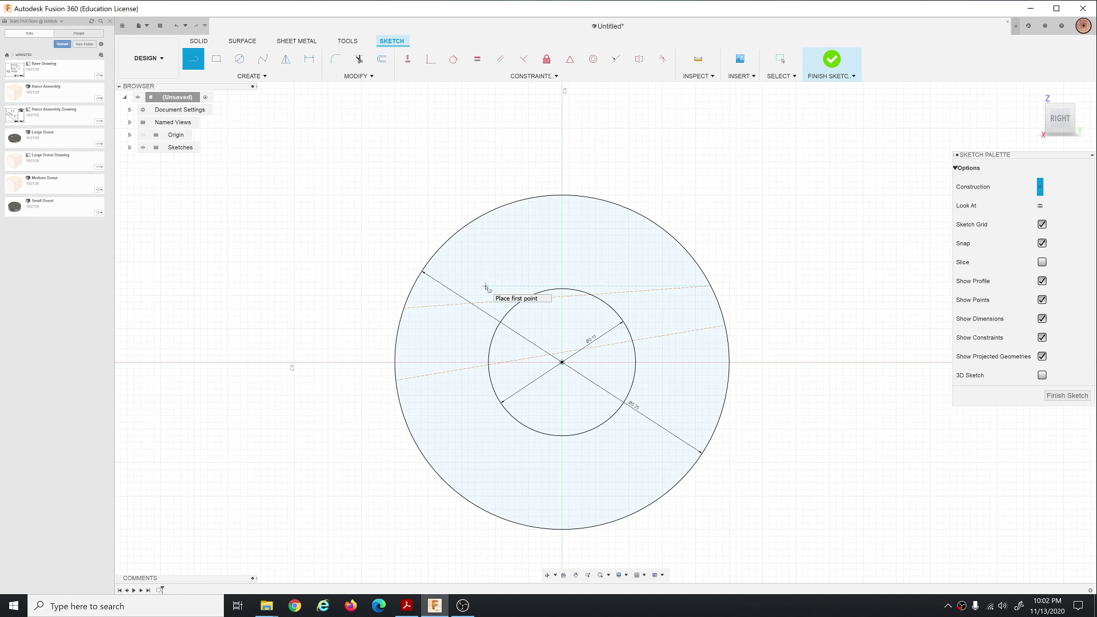
{"action": "key", "text": "Escape"}
{"action": "left_click", "coordinate": [193, 59]}
{"action": "left_click", "coordinate": [412, 436]}
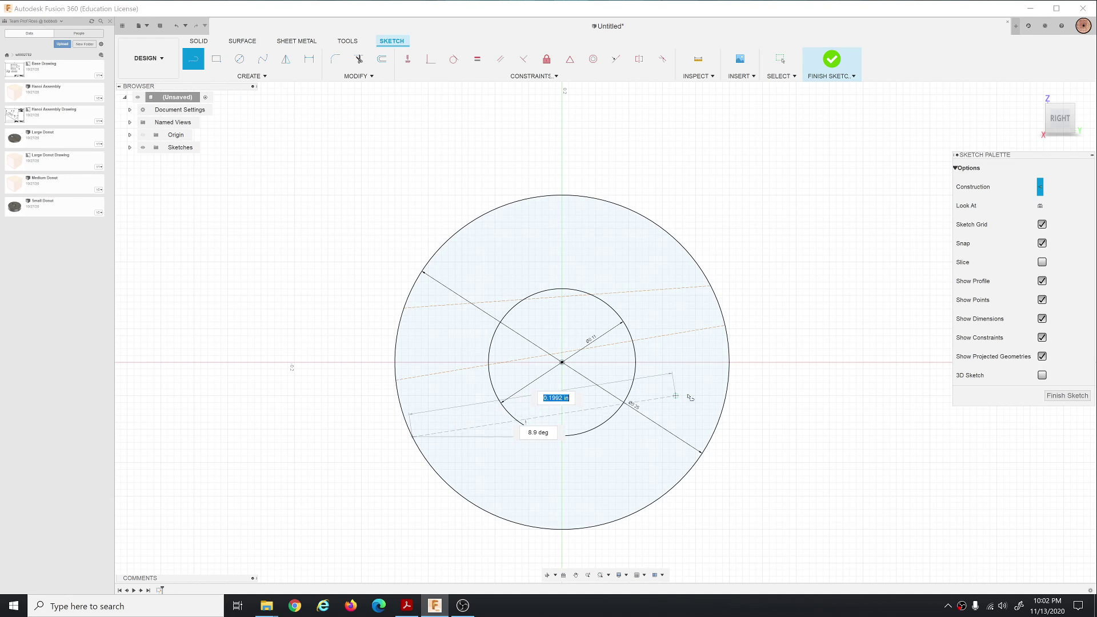
{"action": "left_click", "coordinate": [727, 392]}
{"action": "key", "text": "Escape"}
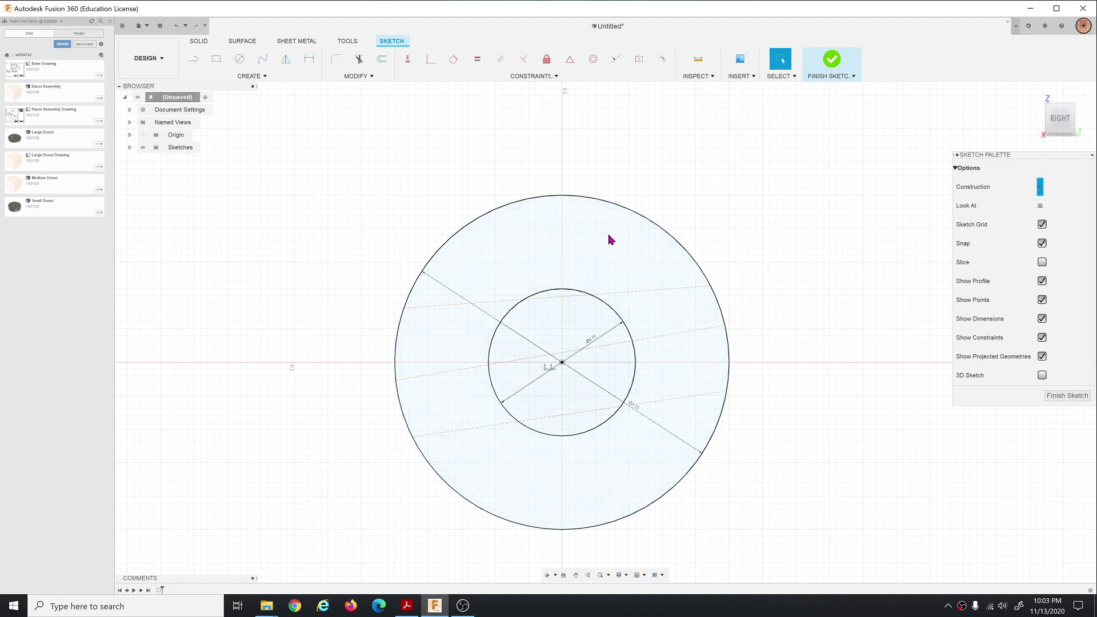
Step: Constrain the middle construction line's midpoint to the circle centre and make the line horizontal
{"action": "left_click", "coordinate": [573, 66]}
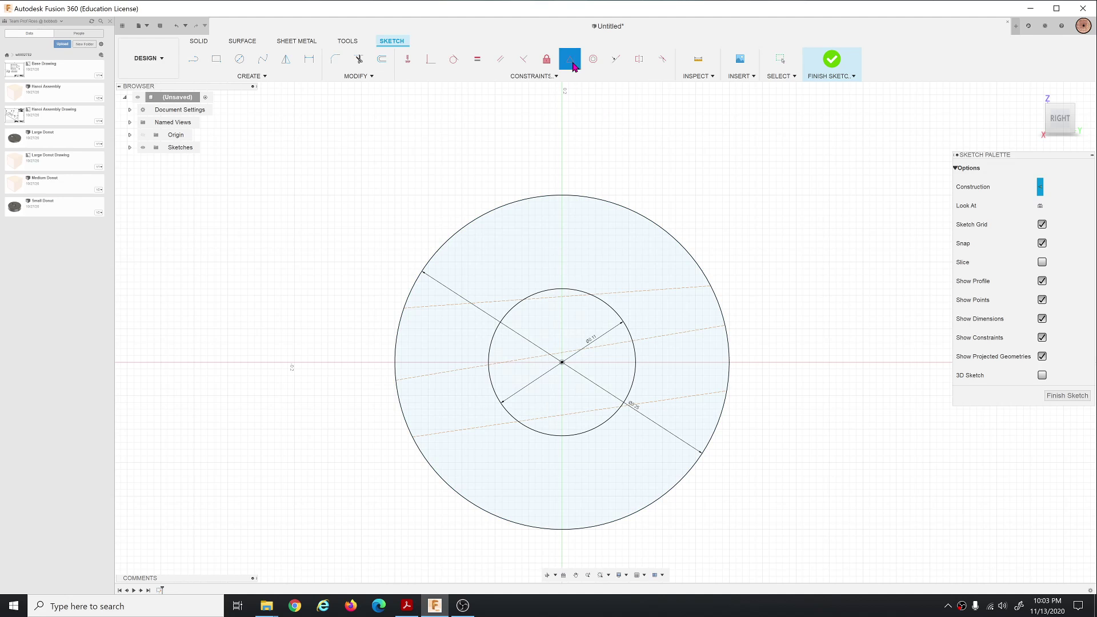
{"action": "left_click", "coordinate": [561, 362]}
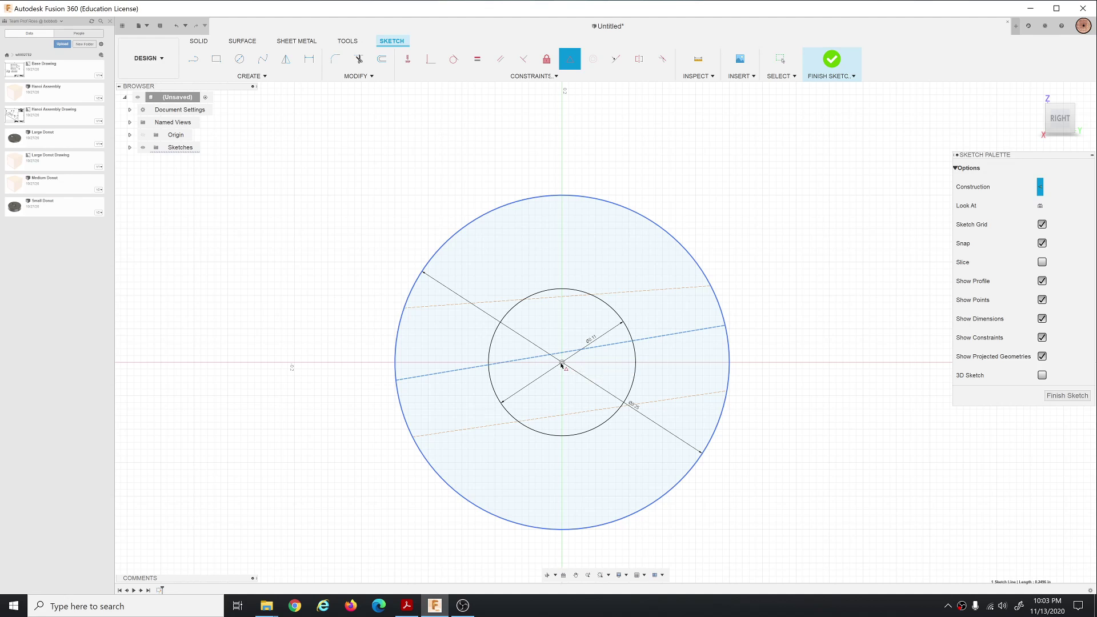
{"action": "left_click", "coordinate": [562, 362]}
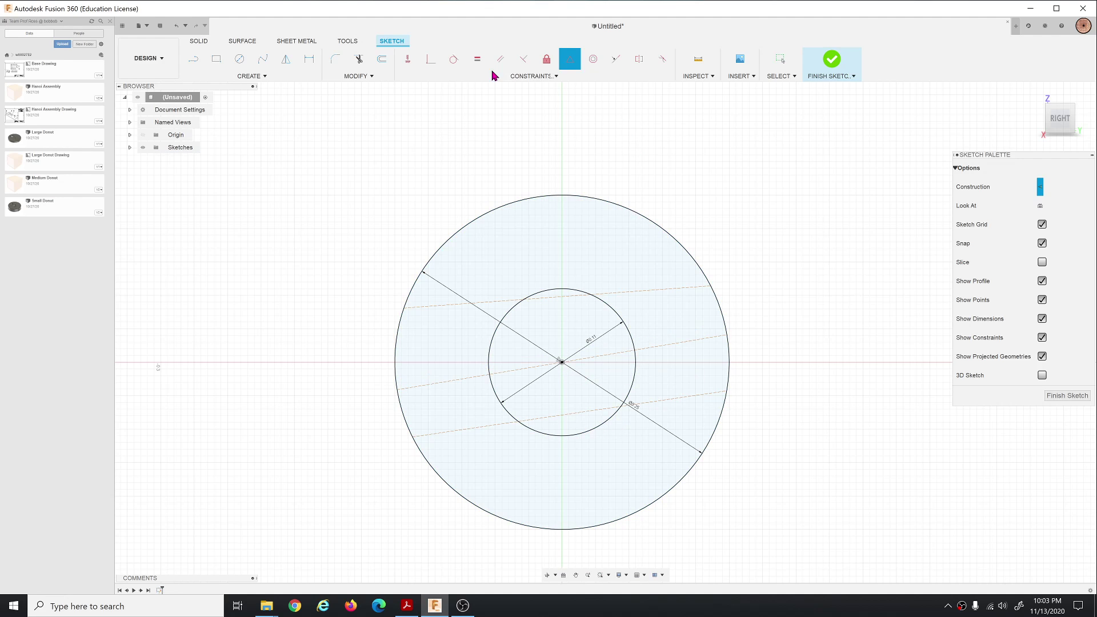
{"action": "left_click", "coordinate": [411, 63]}
{"action": "left_click", "coordinate": [458, 381]}
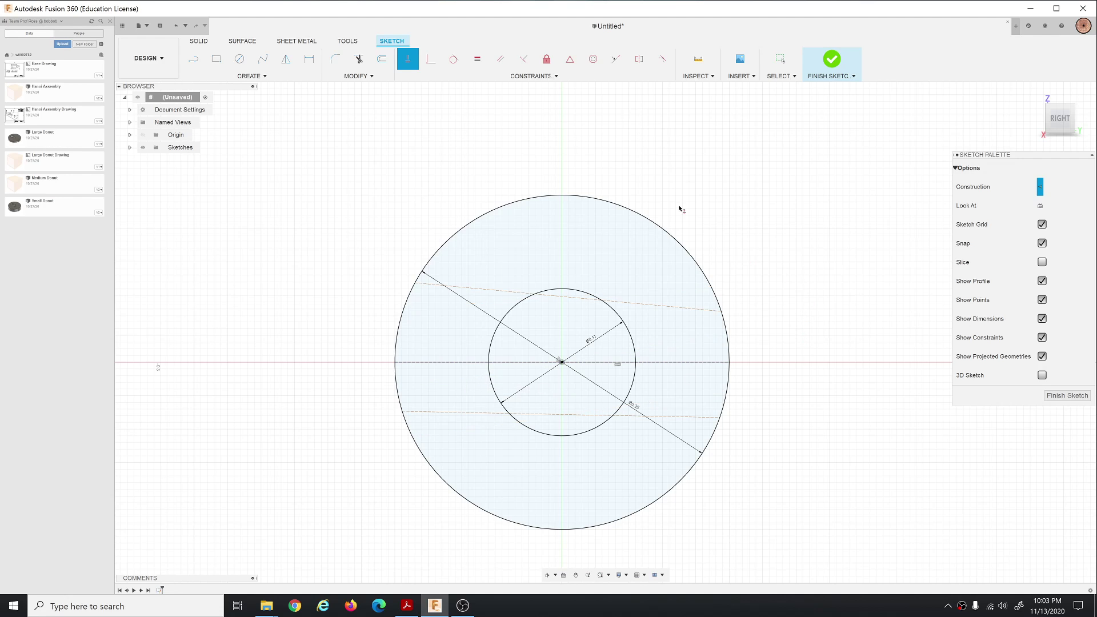
{"action": "key", "text": "Escape"}
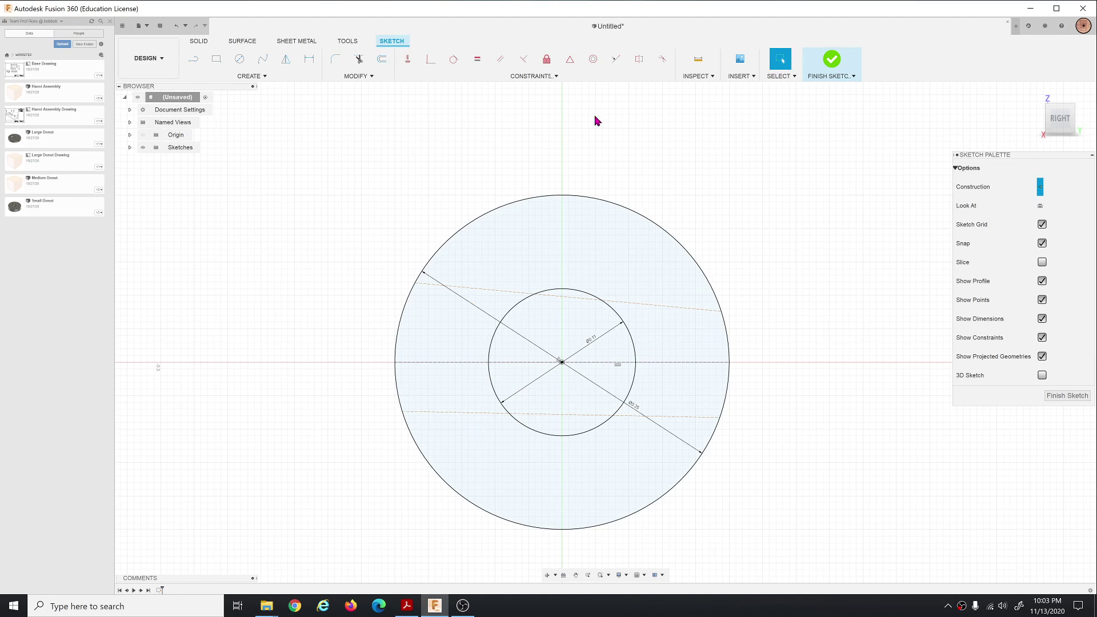
Step: Constrain the upper construction line parallel to the middle horizontal construction line
{"action": "left_click", "coordinate": [500, 60]}
{"action": "left_click", "coordinate": [501, 362]}
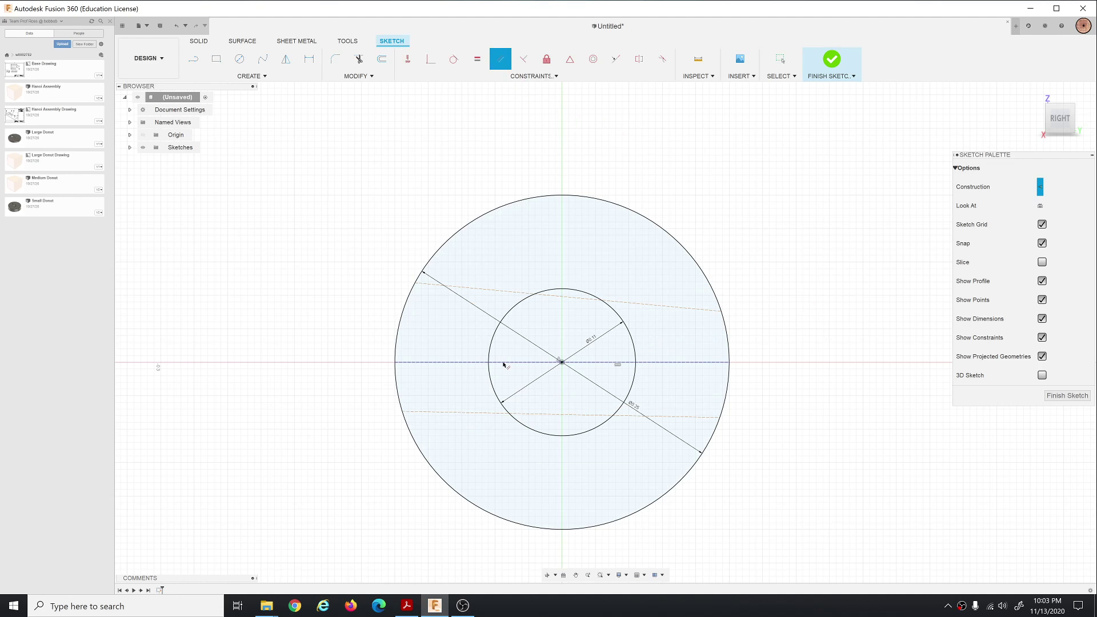
{"action": "left_click", "coordinate": [503, 292]}
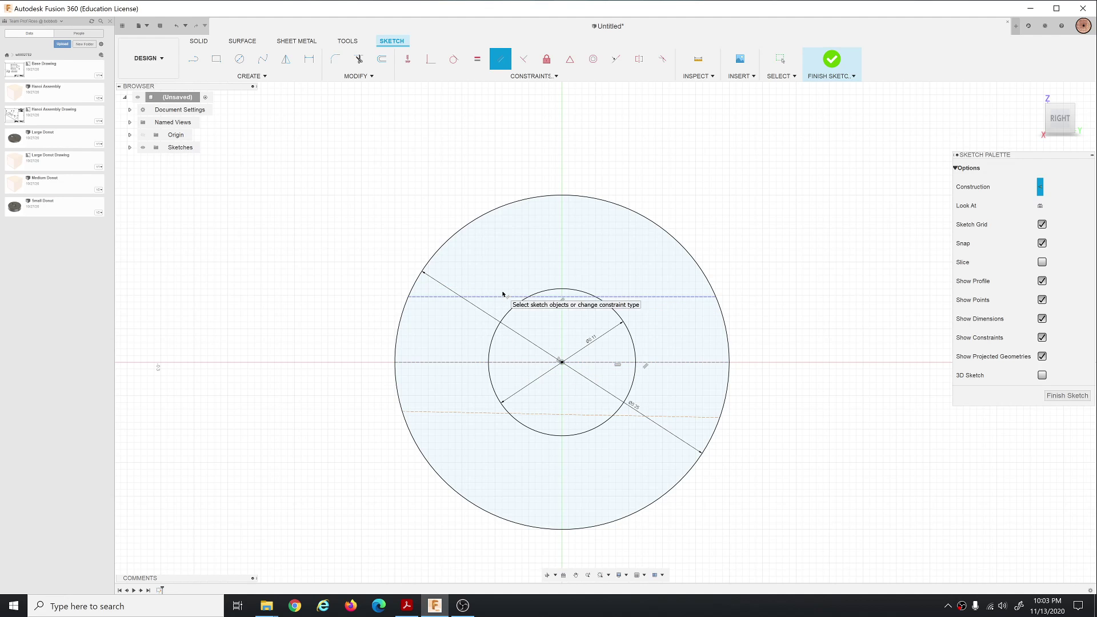
Step: Make the upper and lower construction lines symmetric about the middle construction line
{"action": "left_click", "coordinate": [639, 60]}
{"action": "left_click", "coordinate": [646, 301]}
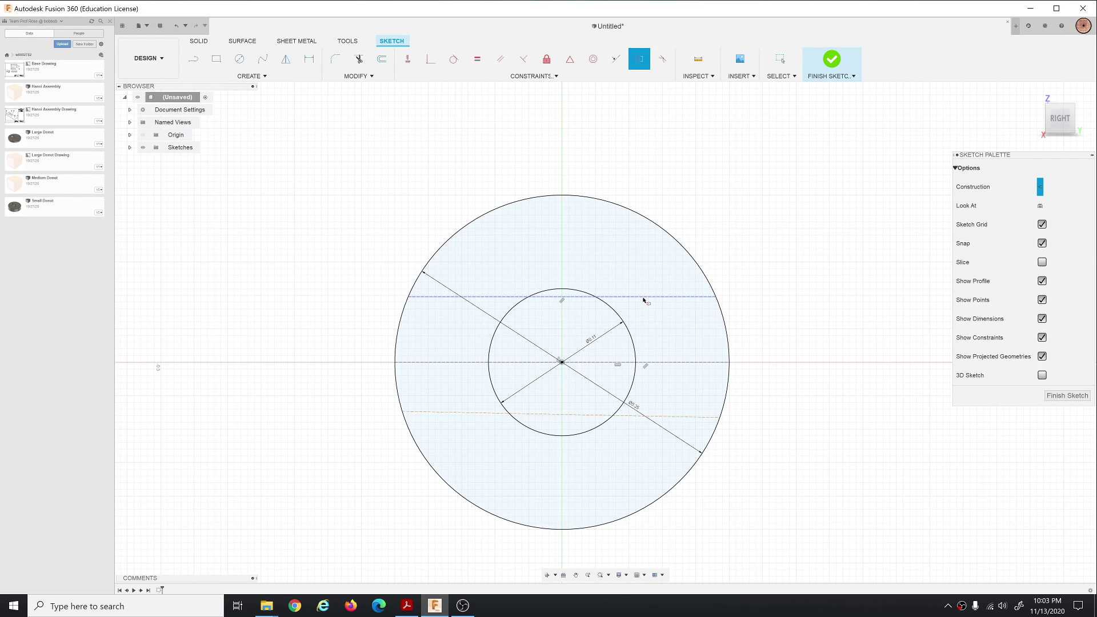
{"action": "left_click", "coordinate": [662, 416]}
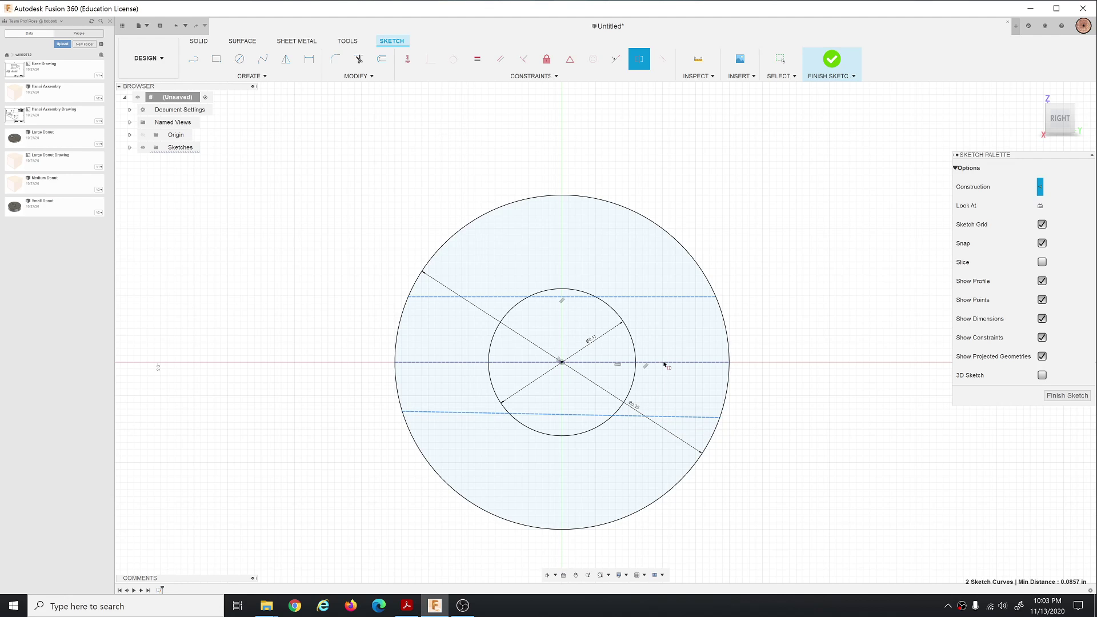
{"action": "left_click", "coordinate": [663, 363]}
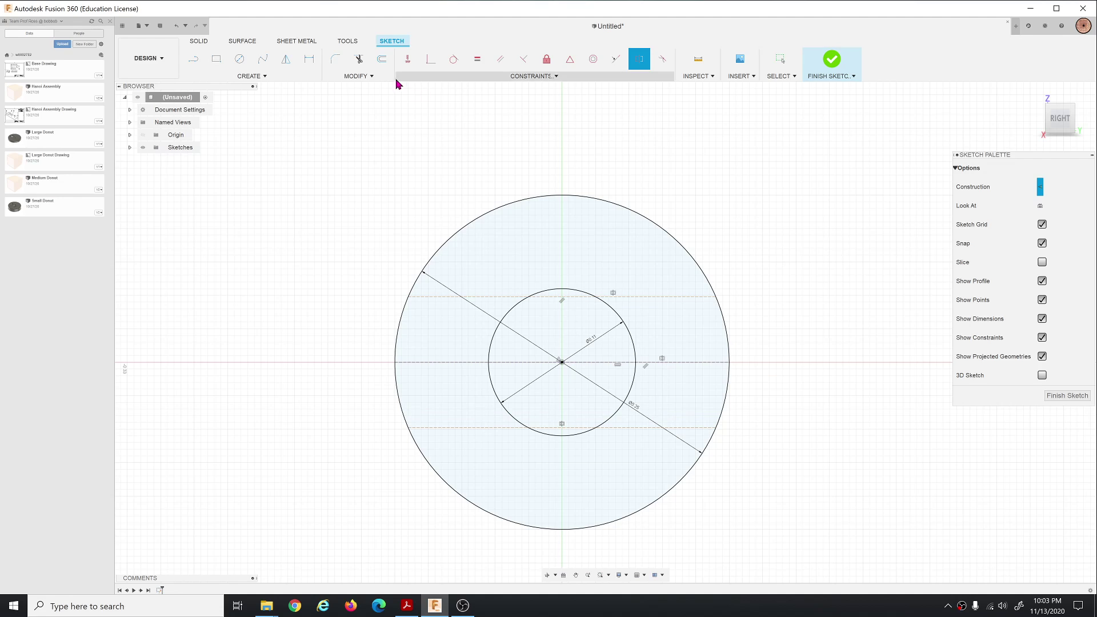
Step: Dimension the vertical distance between the endpoints of the upper and lower construction lines at 0.125 in
{"action": "left_click", "coordinate": [310, 62]}
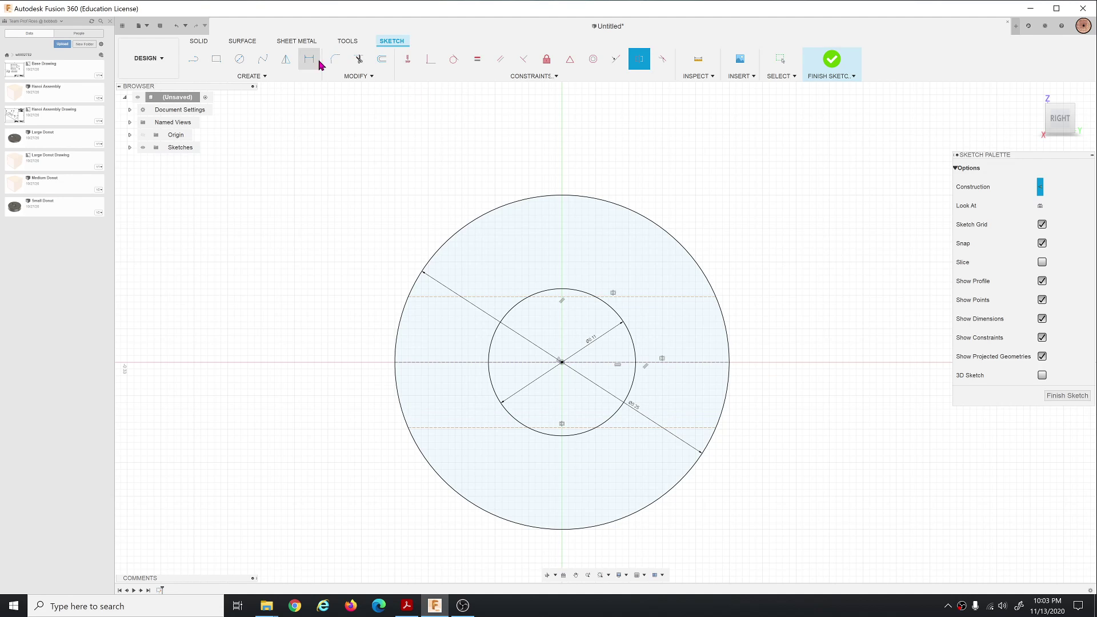
{"action": "left_click", "coordinate": [715, 298]}
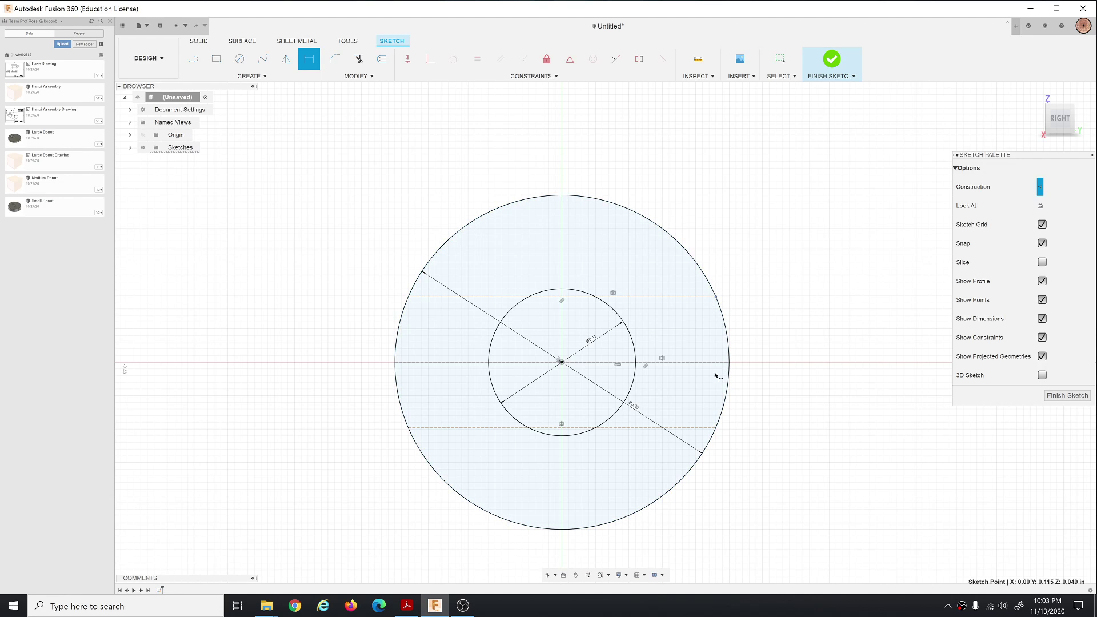
{"action": "left_click", "coordinate": [716, 428]}
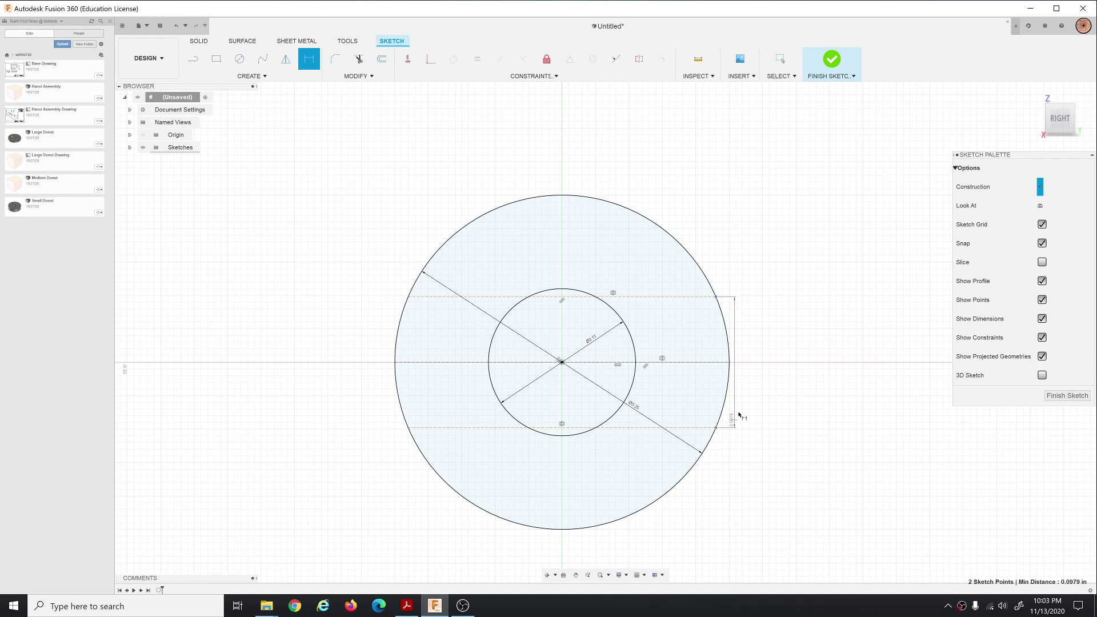
{"action": "left_click", "coordinate": [780, 383]}
{"action": "type", "text": ".1"}
{"action": "key", "text": "Return"}
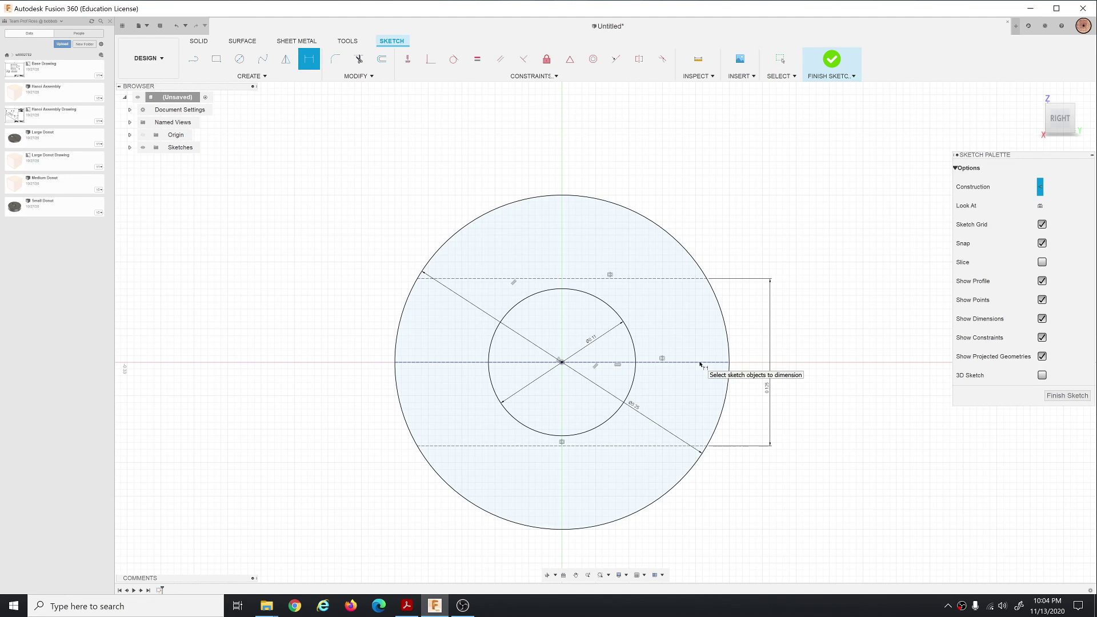
Step: Set the spacing dimension between the upper and lower construction lines to 0.0454 in
{"action": "double_click", "coordinate": [767, 393]}
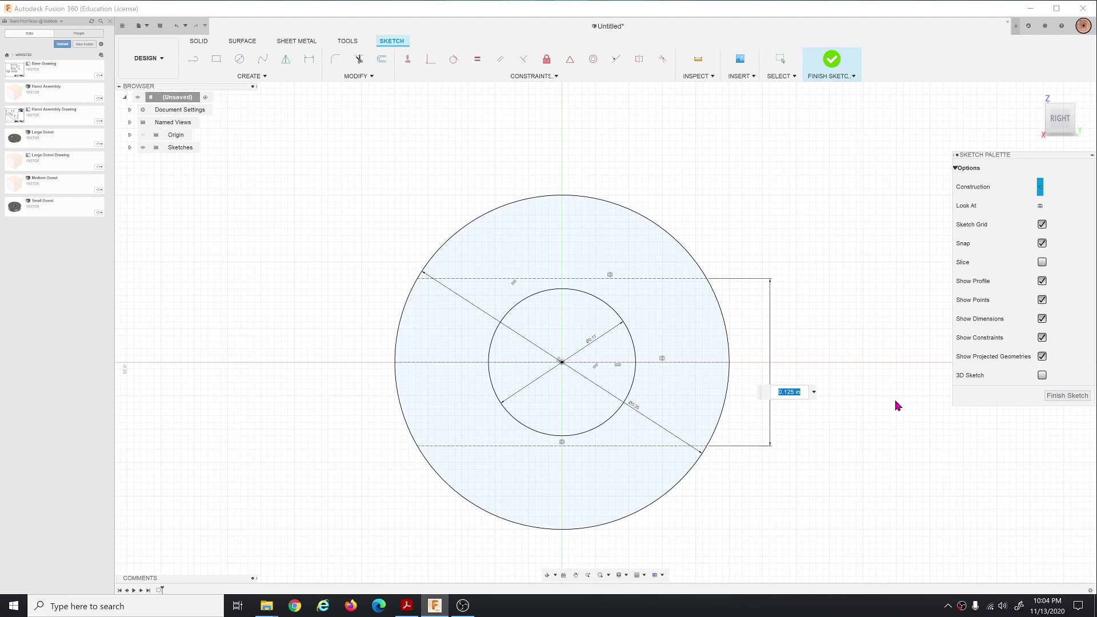
{"action": "key", "text": "BackSpace"}
{"action": "key", "text": "Return"}
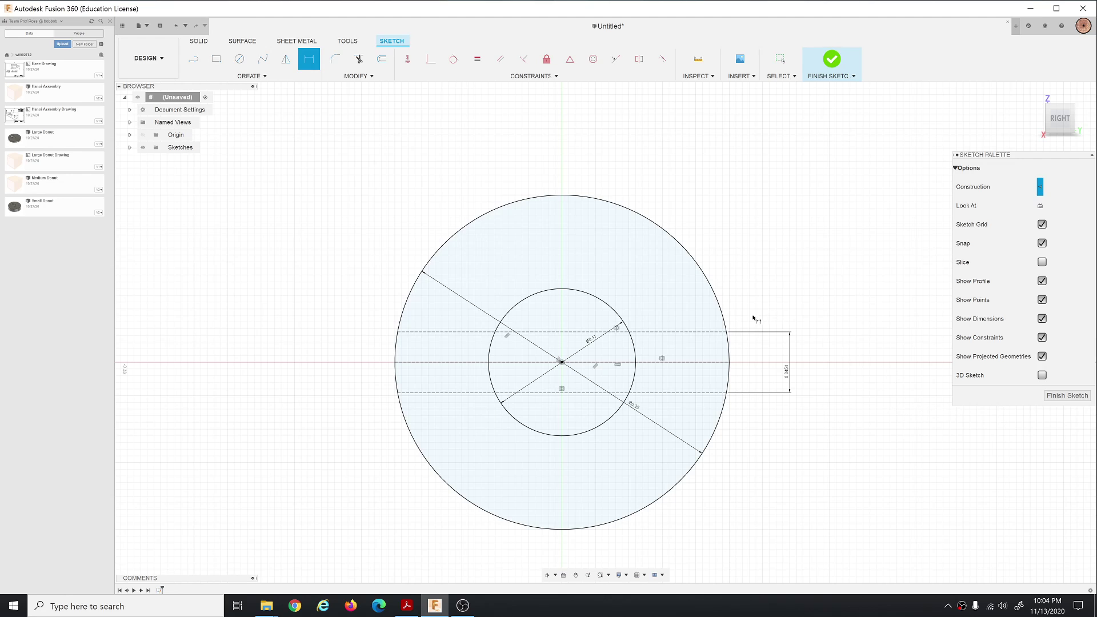
Step: Convert the upper and lower construction lines to regular sketch lines, leaving the middle line as construction
{"action": "key", "text": "Escape"}
{"action": "left_click", "coordinate": [693, 332]}
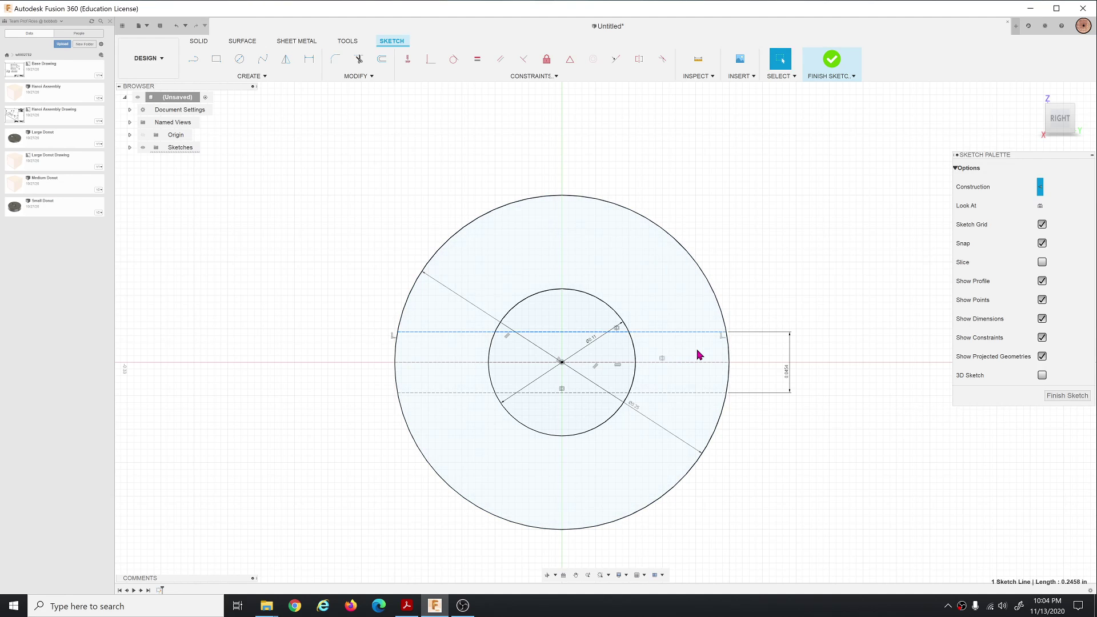
{"action": "left_click", "coordinate": [696, 393], "text": "shift"}
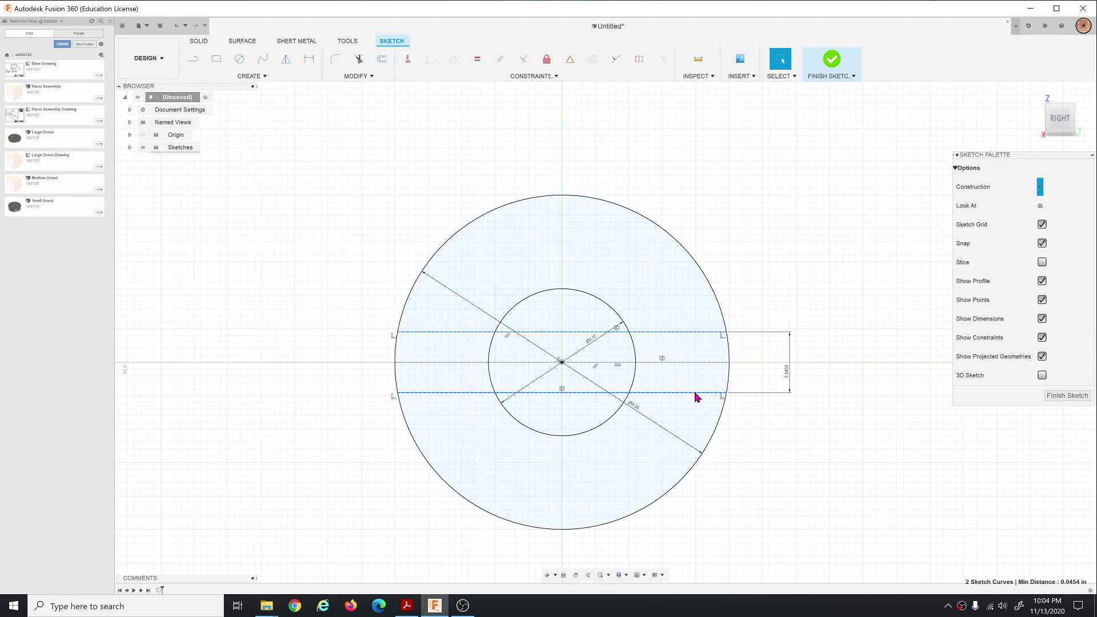
{"action": "left_click", "coordinate": [1041, 188]}
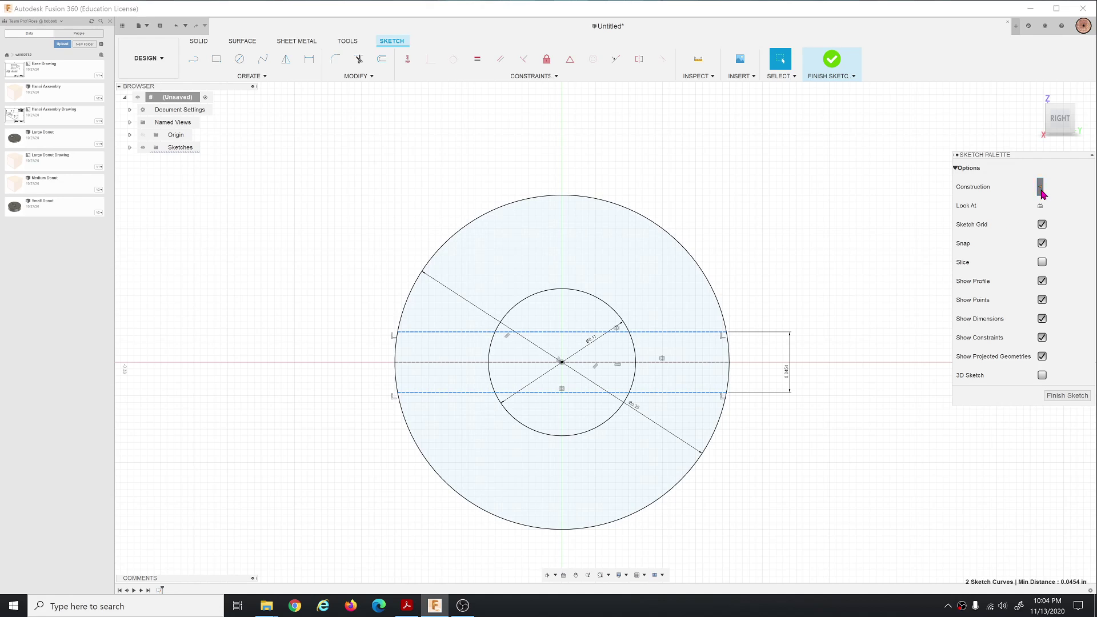
{"action": "left_click", "coordinate": [855, 275]}
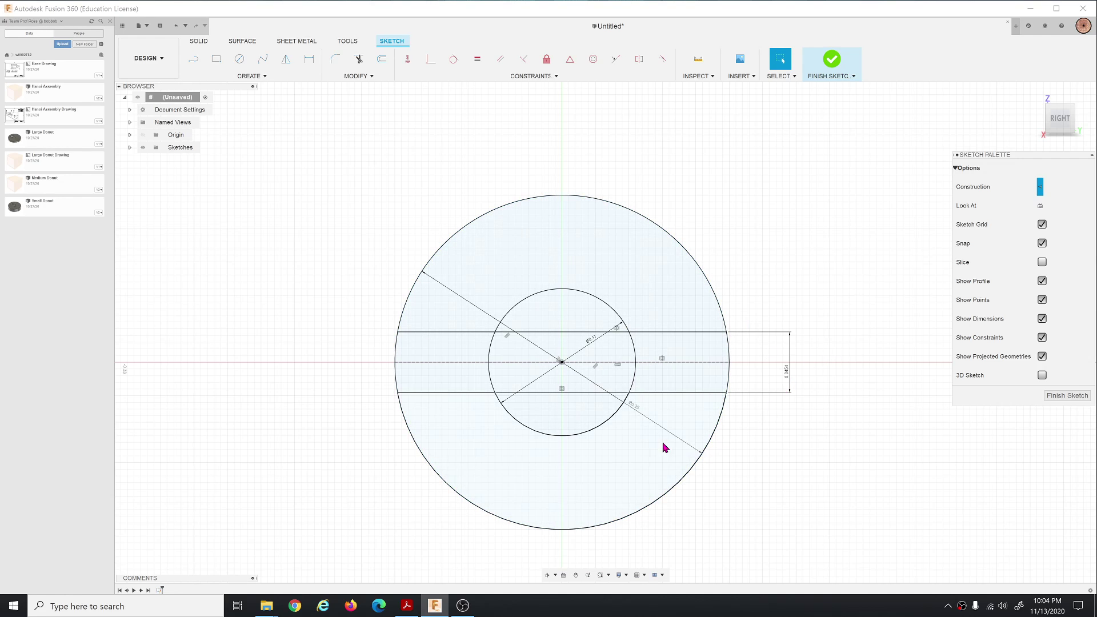
Step: Test the sketch by setting the outer circle's diameter to 0.3 in, and restore it to 0.25 in
{"action": "double_click", "coordinate": [637, 409]}
{"action": "type", "text": "0.3"}
{"action": "key", "text": "Return"}
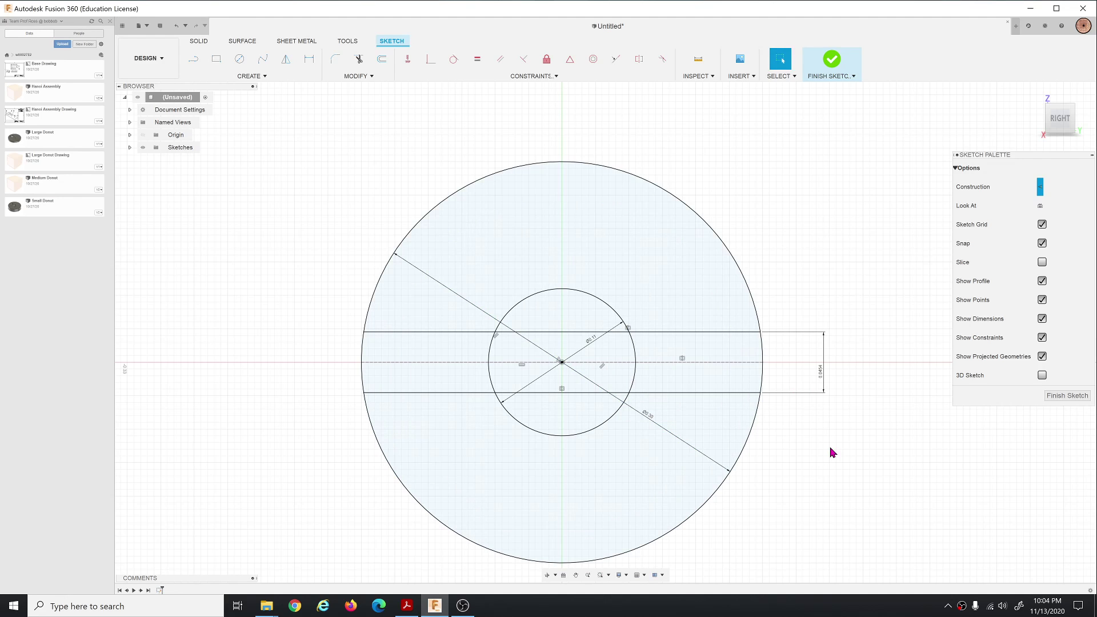
{"action": "double_click", "coordinate": [652, 414]}
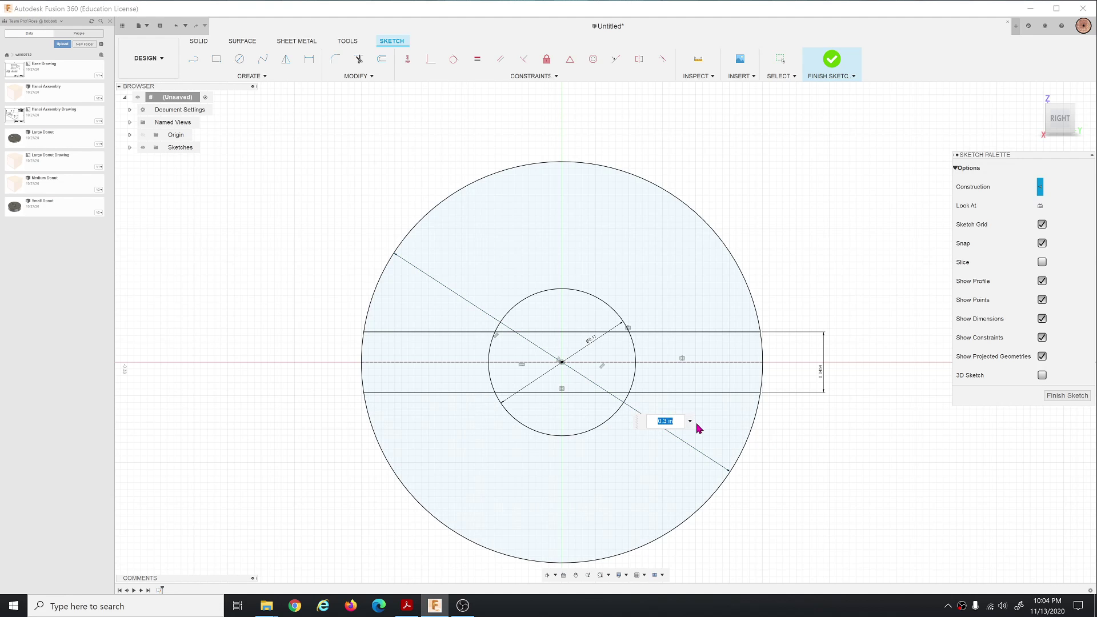
{"action": "type", "text": "0.25"}
{"action": "key", "text": "Return"}
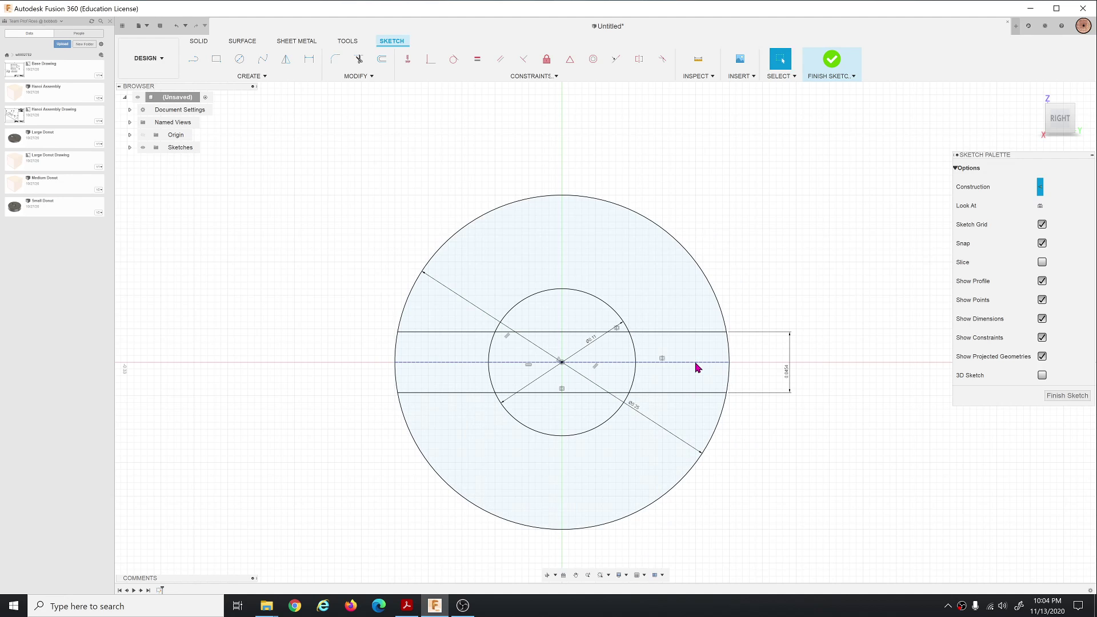
Step: Measure the length of the middle construction line
{"action": "left_click", "coordinate": [696, 76]}
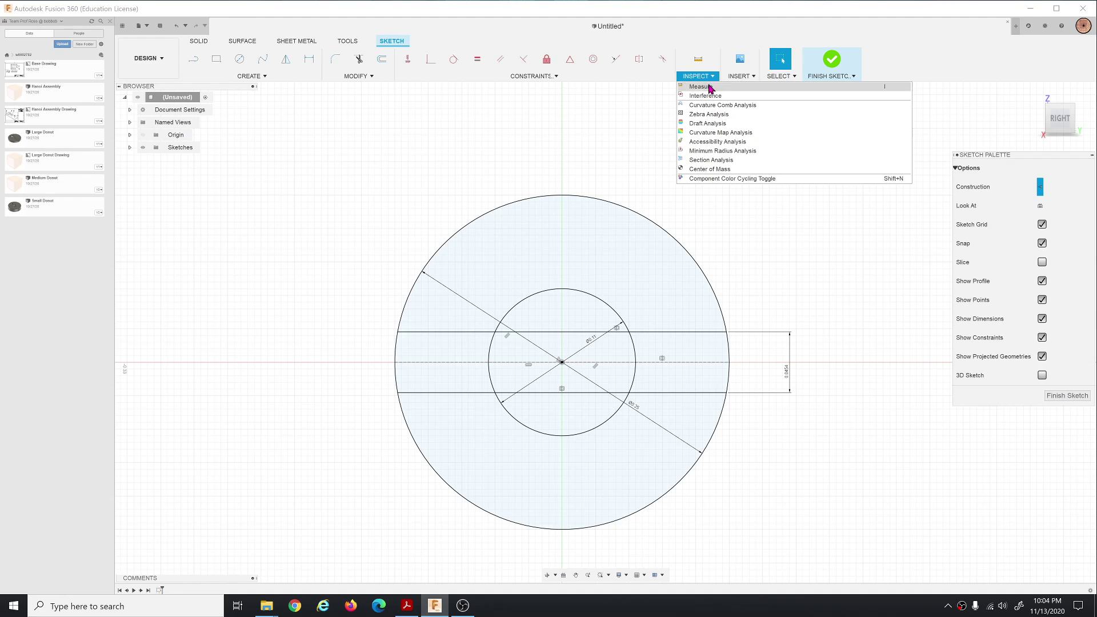
{"action": "left_click", "coordinate": [710, 88]}
{"action": "left_click", "coordinate": [681, 363]}
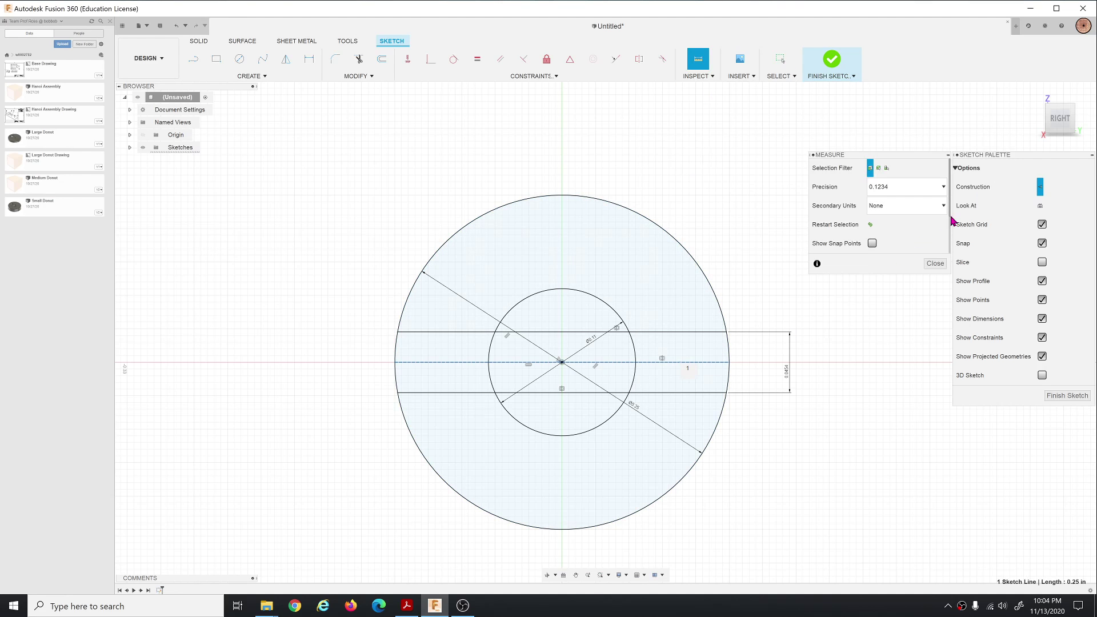
{"action": "left_click_drag", "start_coordinate": [951, 219], "coordinate": [950, 264]}
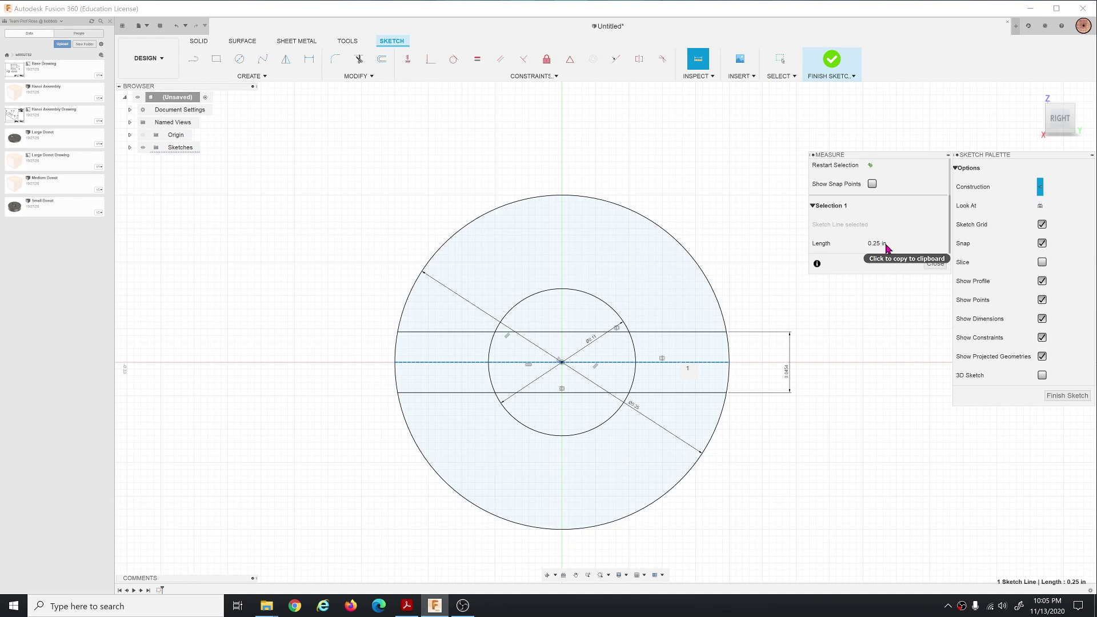
{"action": "left_click", "coordinate": [934, 264]}
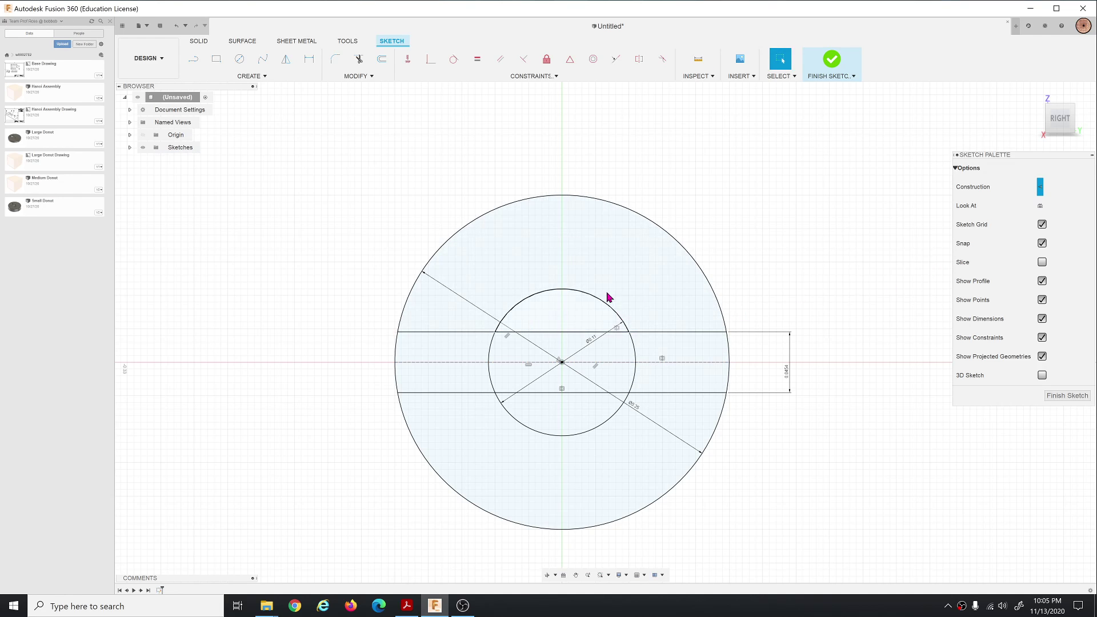
Step: Finish the sketch and save the design as Pawl Shaft
{"action": "left_click", "coordinate": [834, 70]}
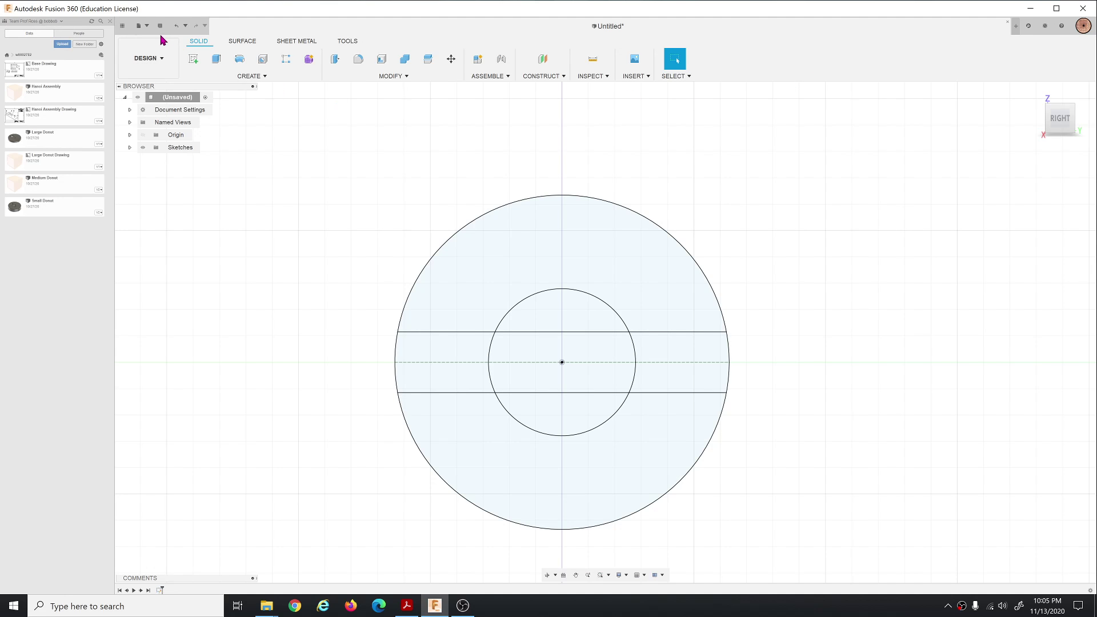
{"action": "left_click", "coordinate": [1034, 92]}
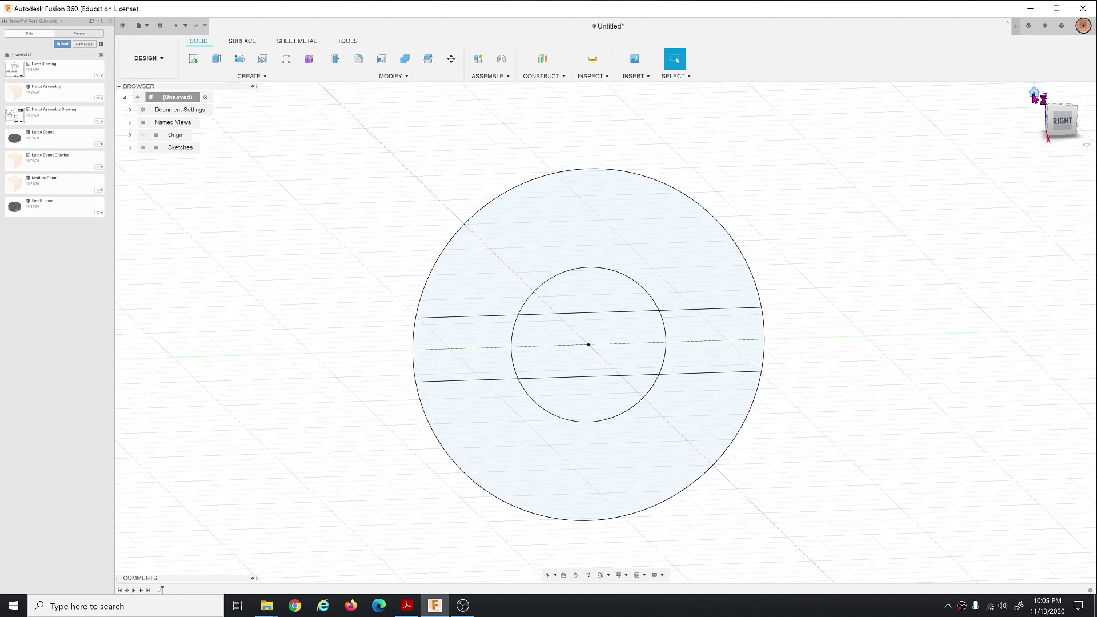
{"action": "left_click", "coordinate": [160, 26]}
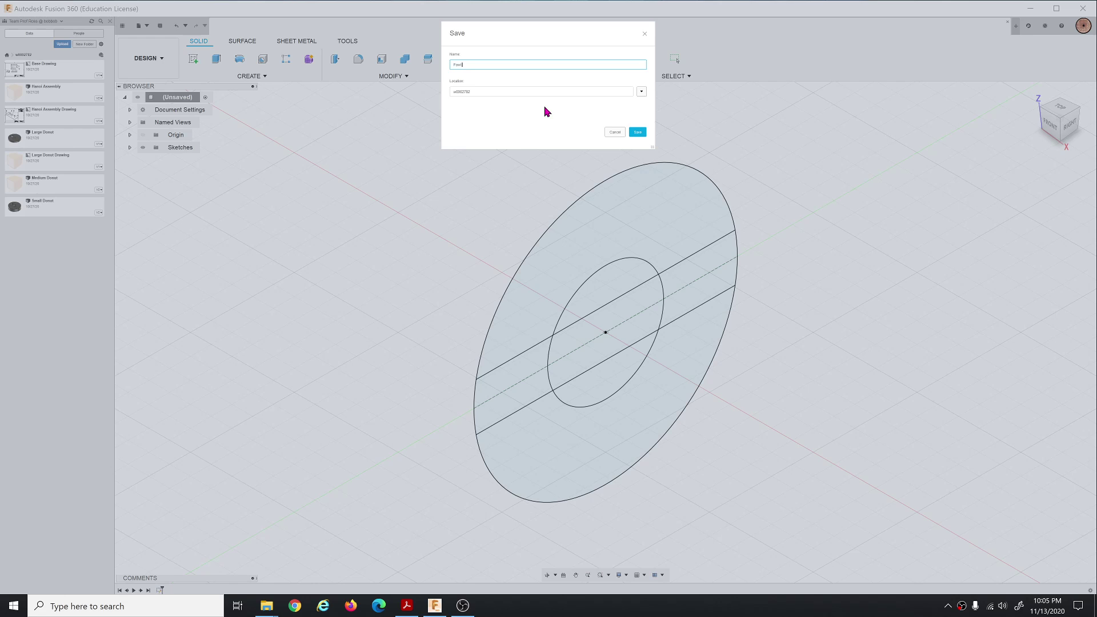
{"action": "left_click", "coordinate": [638, 132]}
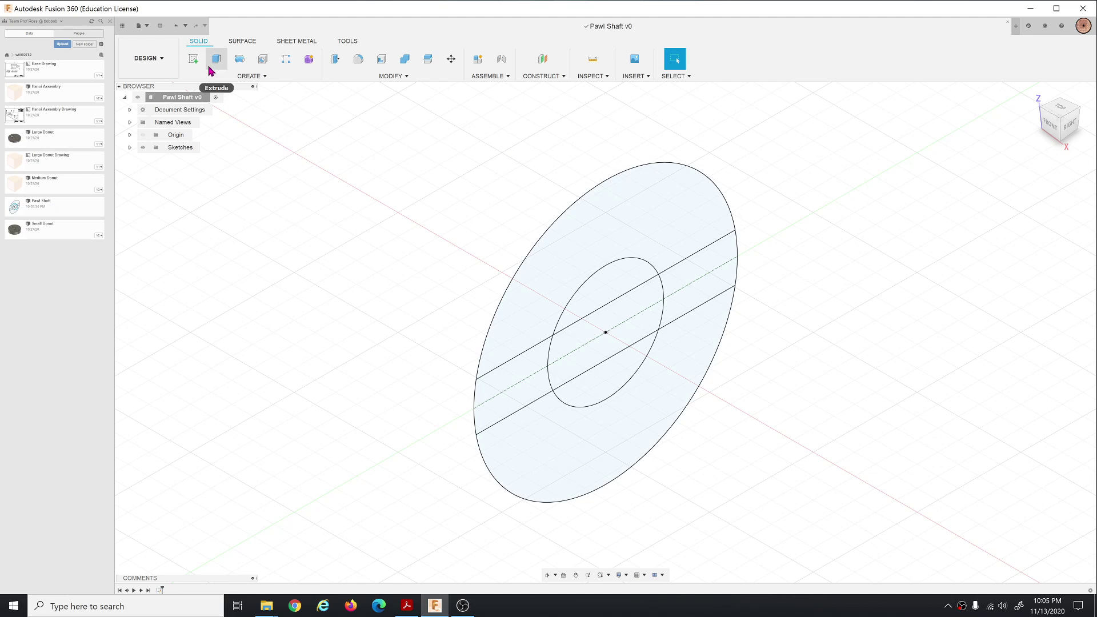
Step: Extrude all seven sketch profiles inside the outer circle 3.0825 in as a new body
{"action": "left_click", "coordinate": [218, 59]}
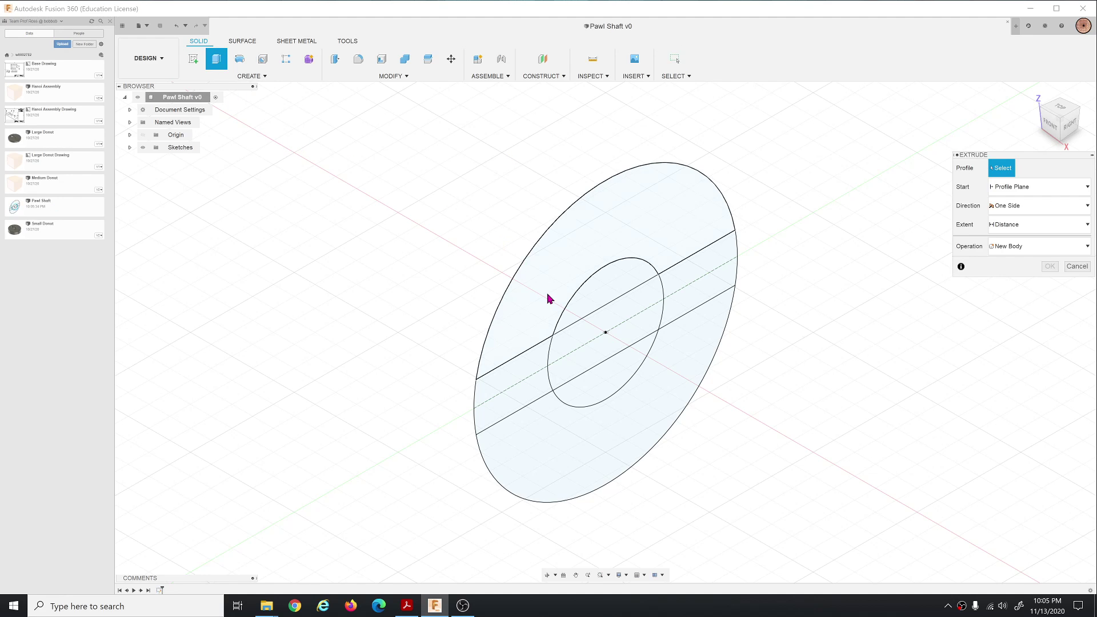
{"action": "left_click", "coordinate": [543, 320]}
{"action": "left_click", "coordinate": [533, 366]}
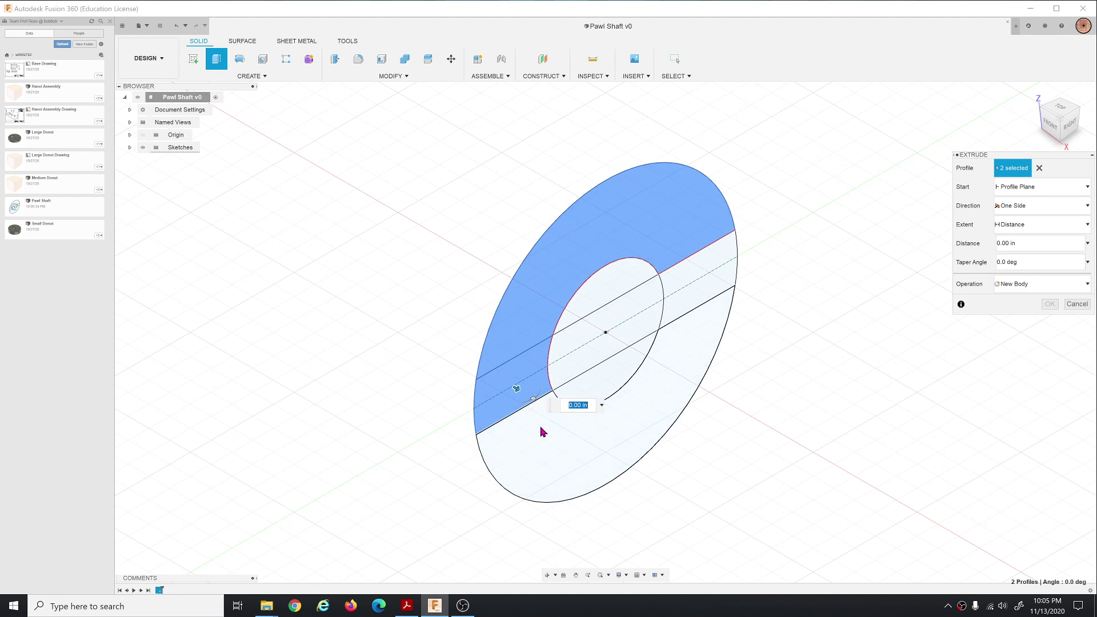
{"action": "left_click", "coordinate": [548, 431]}
{"action": "left_click", "coordinate": [619, 357]}
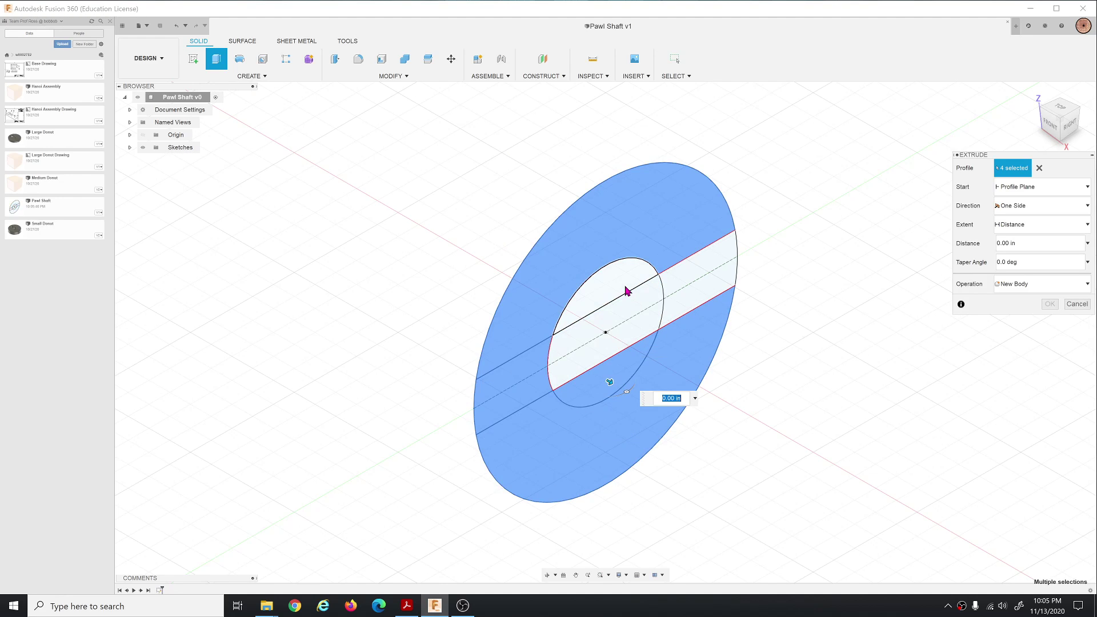
{"action": "left_click", "coordinate": [626, 285]}
{"action": "left_click", "coordinate": [632, 315]}
{"action": "left_click", "coordinate": [694, 303]}
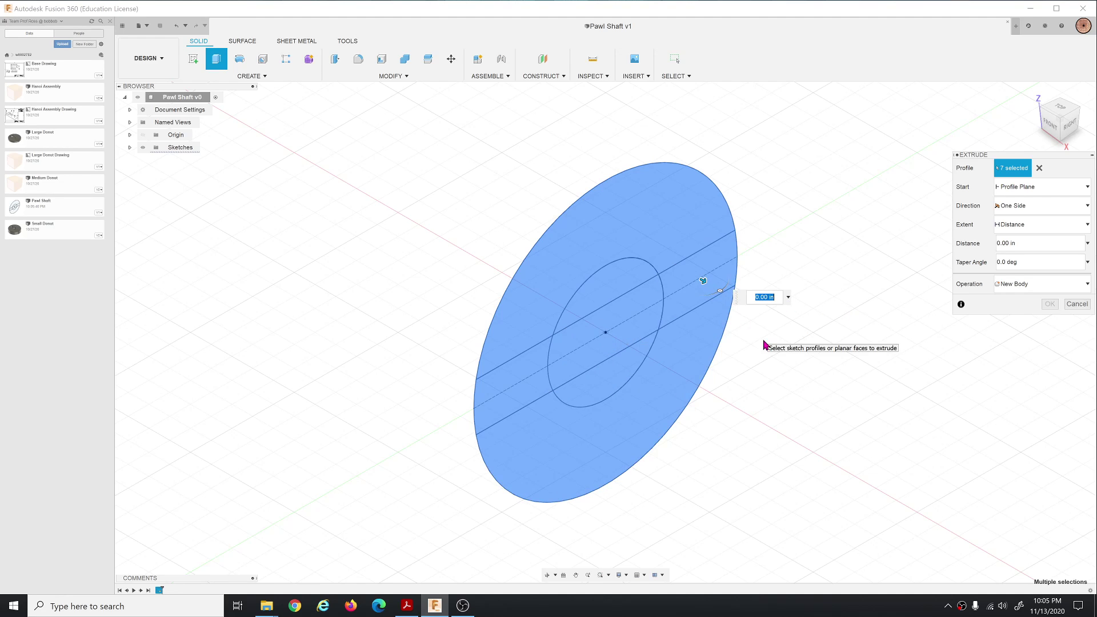
{"action": "type", "text": "3.0"}
{"action": "key", "text": "Return"}
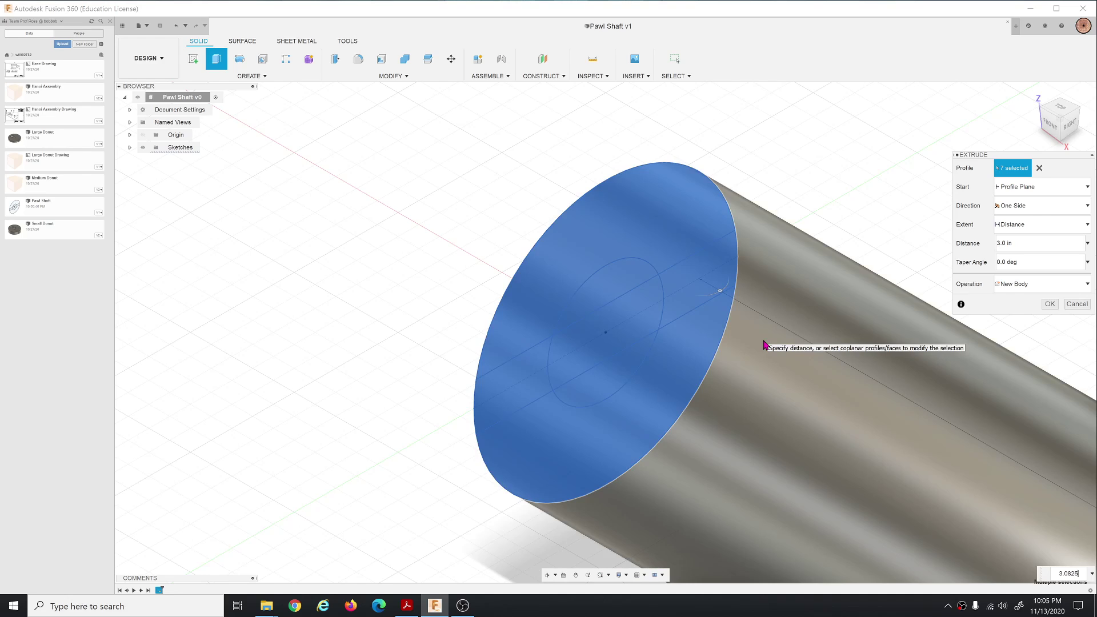
{"action": "key", "text": "Return"}
Step: Make Sketch1 visible again on the end of the extruded shaft
{"action": "scroll", "coordinate": [392, 237], "scroll_direction": "down", "scroll_amount": 5}
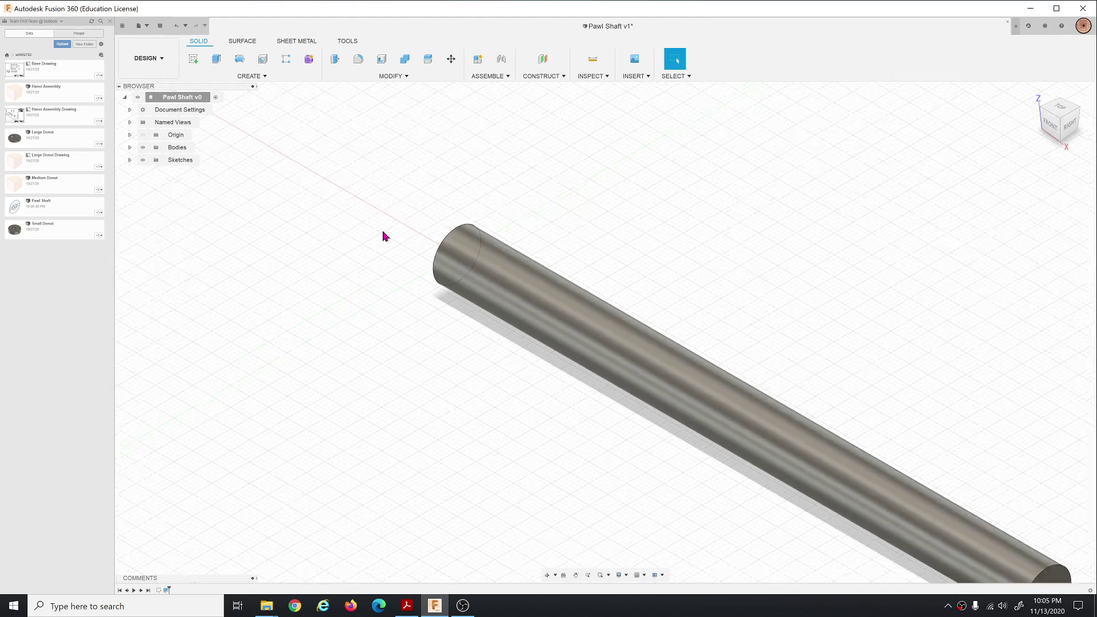
{"action": "middle_click_drag", "start_coordinate": [419, 279], "coordinate": [366, 286], "text": "shift"}
{"action": "left_click", "coordinate": [130, 161]}
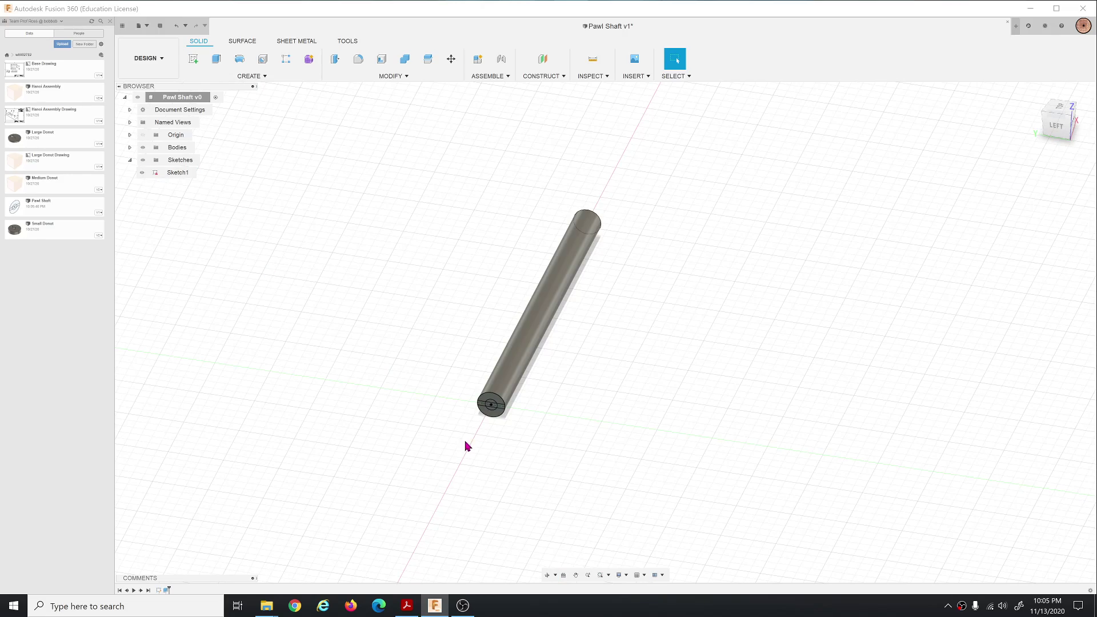
Step: Cut the three profiles inside the small central circle 0.5 in deep into the shaft's sketched end
{"action": "middle_click_drag", "start_coordinate": [602, 465], "coordinate": [581, 458], "text": "shift"}
{"action": "scroll", "coordinate": [429, 423], "scroll_direction": "up", "scroll_amount": 5}
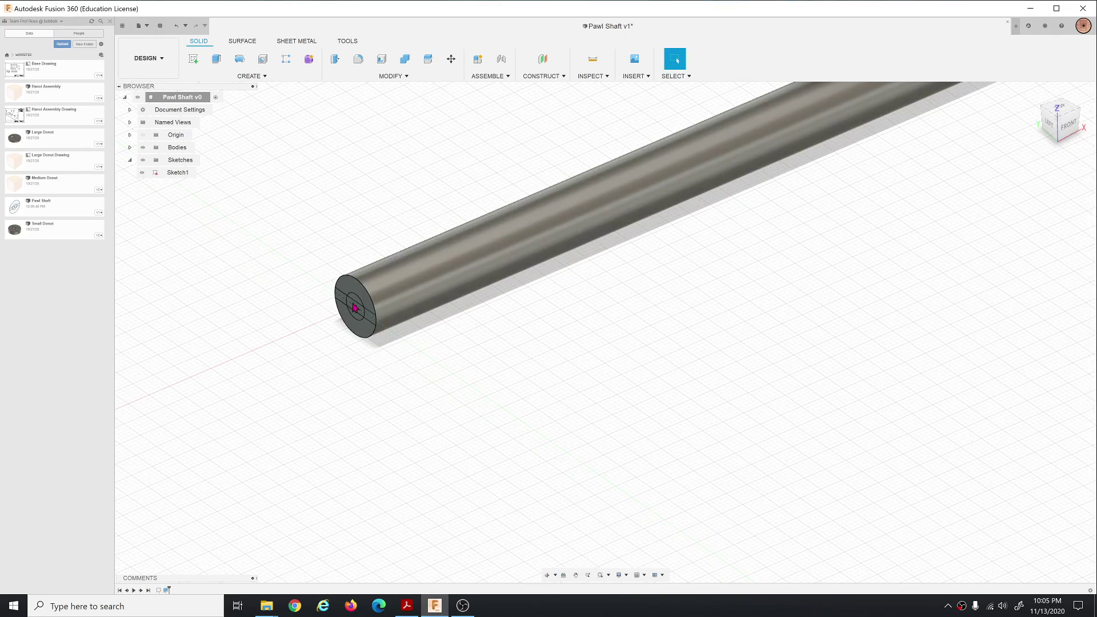
{"action": "left_click", "coordinate": [216, 59]}
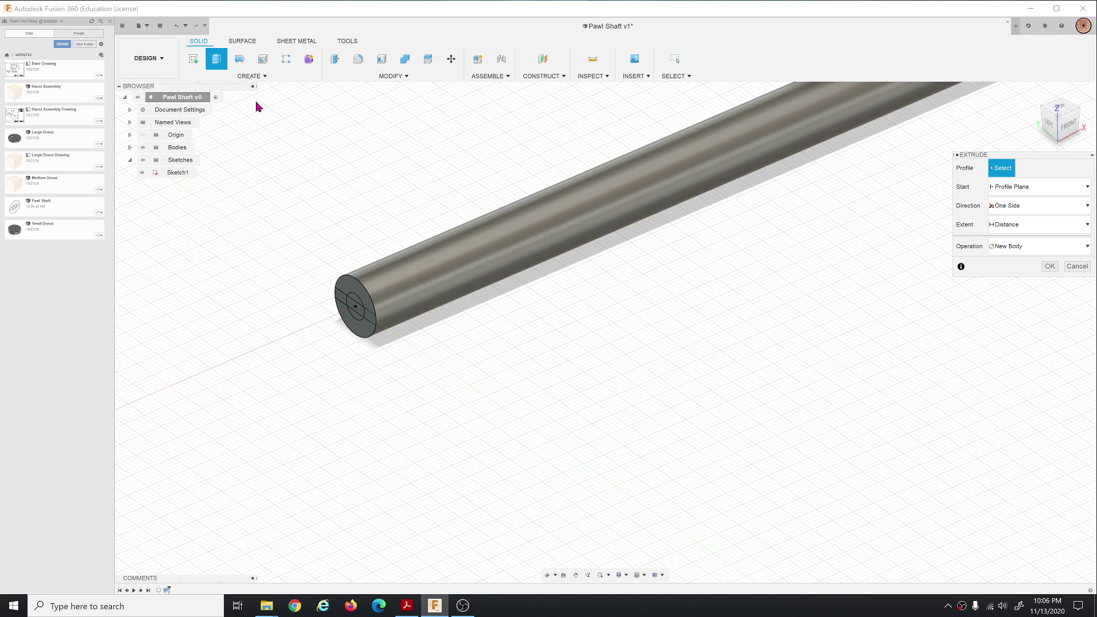
{"action": "left_click", "coordinate": [353, 310]}
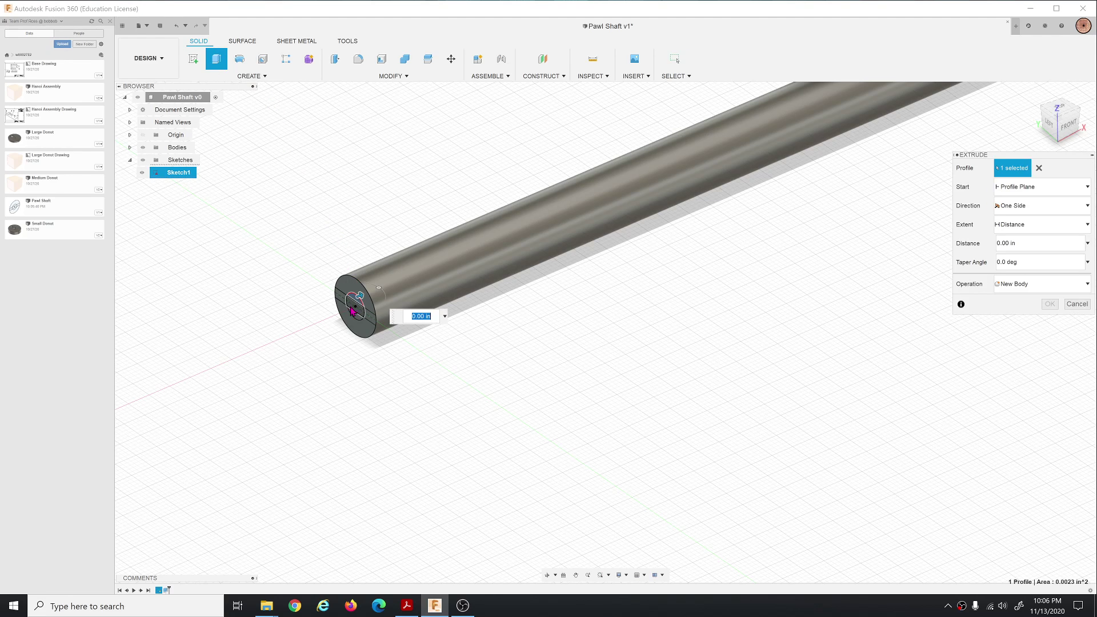
{"action": "left_click", "coordinate": [359, 321]}
{"action": "left_click", "coordinate": [358, 314]}
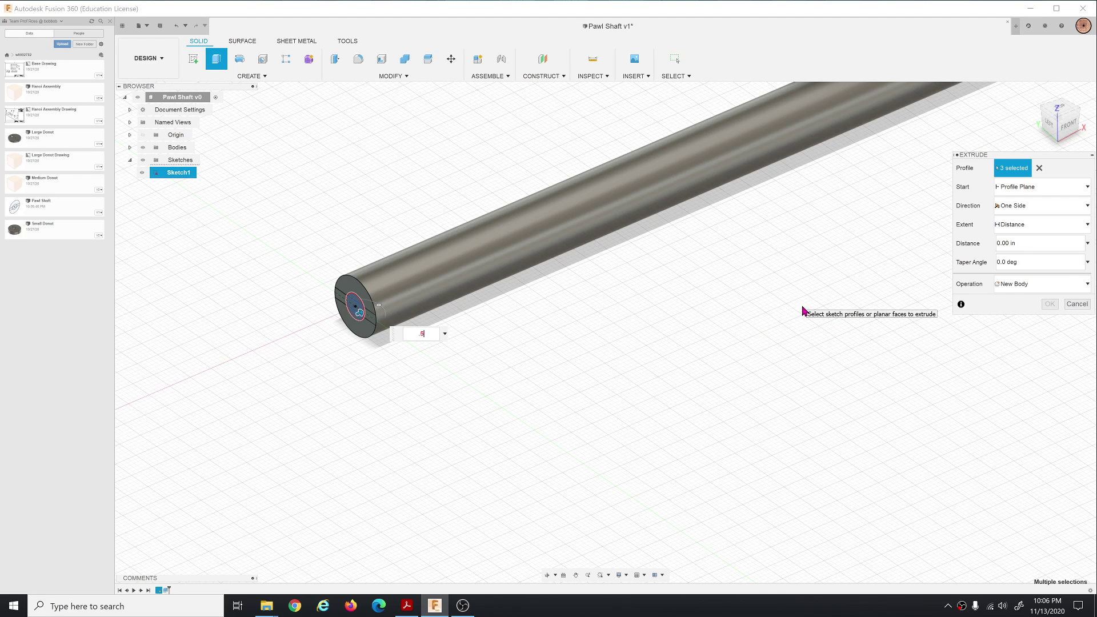
{"action": "key", "text": "Return"}
Step: Begin extruding the three slot profiles between the parallel lines, starting from the shaft's opposite end face
{"action": "scroll", "coordinate": [400, 416], "scroll_direction": "down", "scroll_amount": 6}
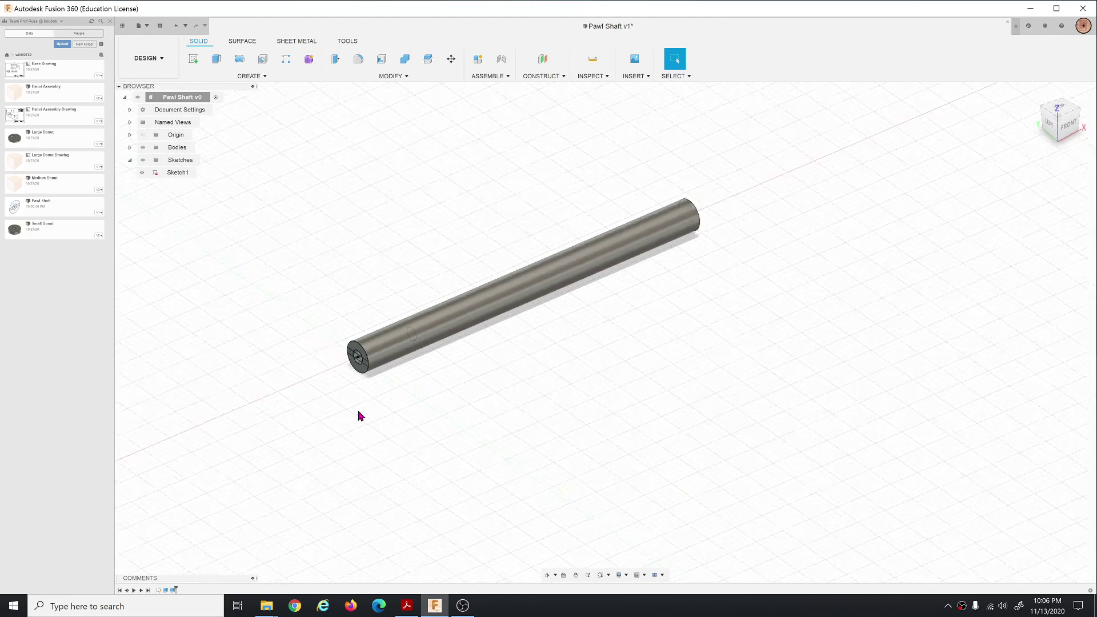
{"action": "scroll", "coordinate": [475, 343], "scroll_direction": "up", "scroll_amount": 5}
{"action": "scroll", "coordinate": [118, 379], "scroll_direction": "up", "scroll_amount": 2}
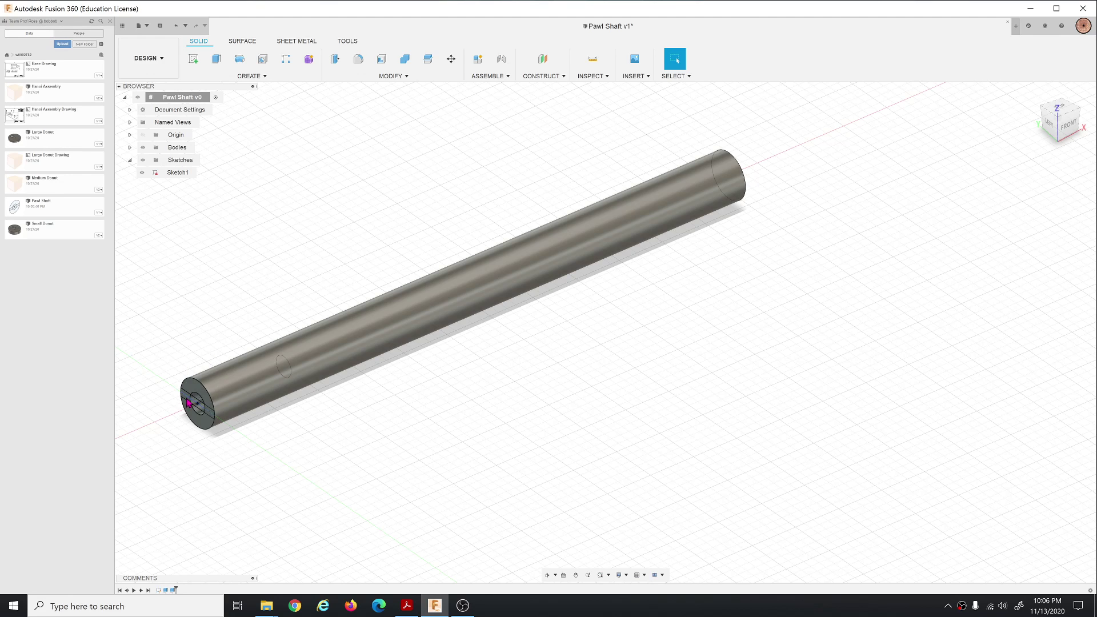
{"action": "left_click", "coordinate": [216, 59]}
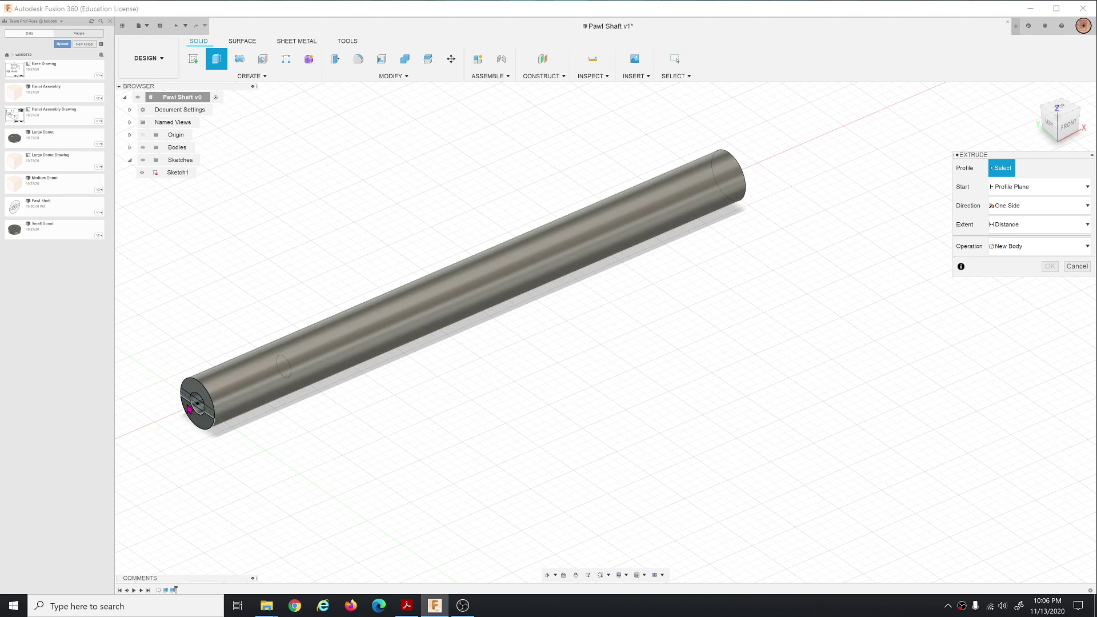
{"action": "left_click", "coordinate": [190, 405]}
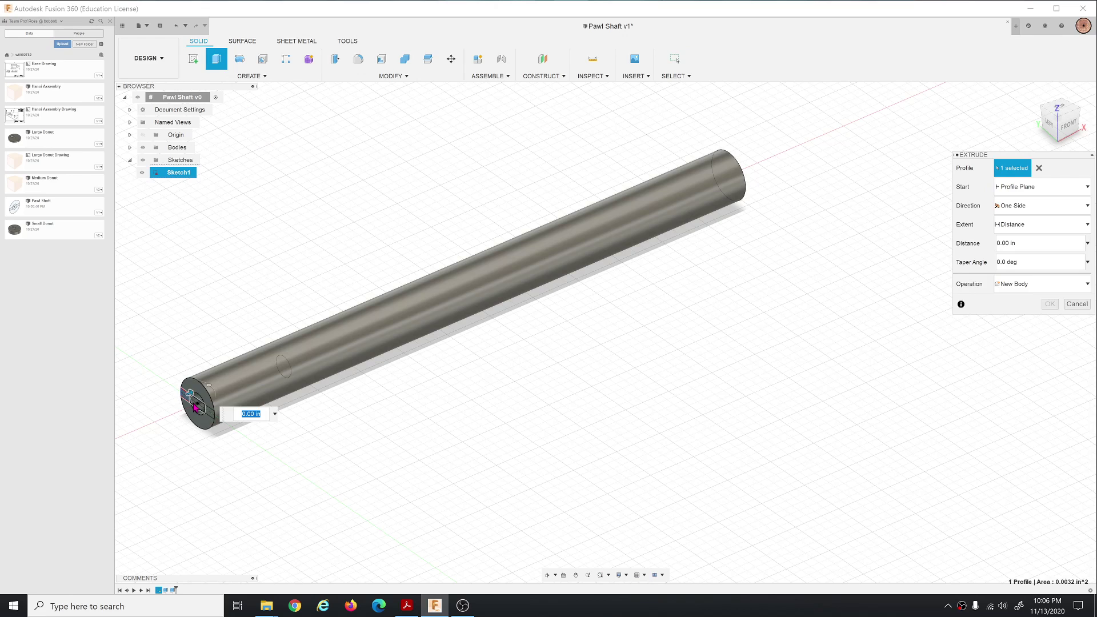
{"action": "left_click", "coordinate": [196, 407]}
{"action": "left_click", "coordinate": [211, 418]}
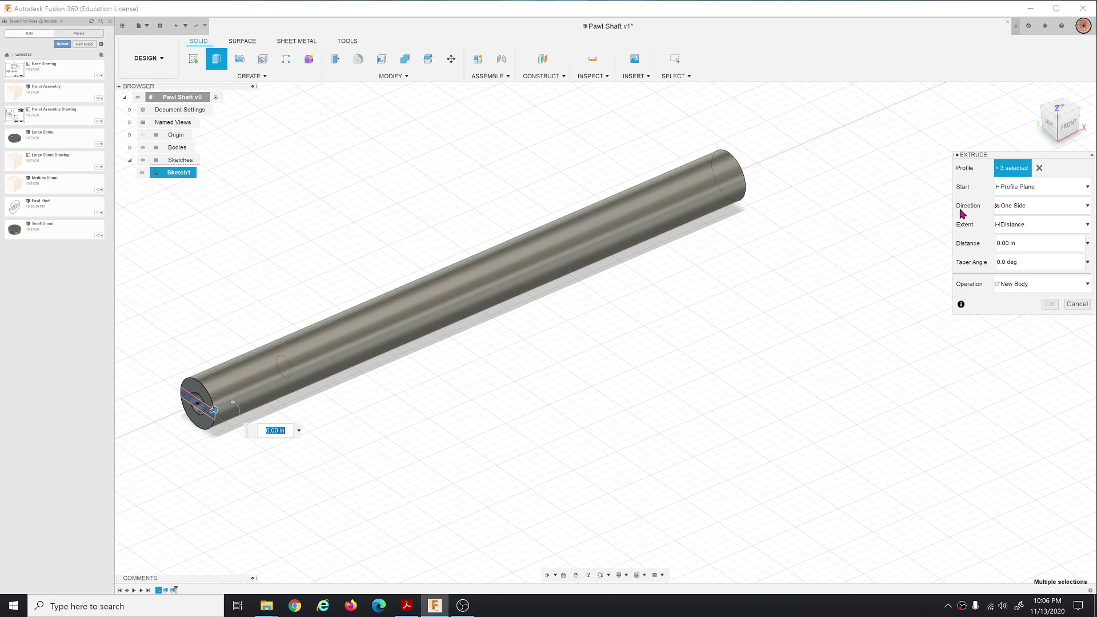
{"action": "left_click", "coordinate": [1022, 187]}
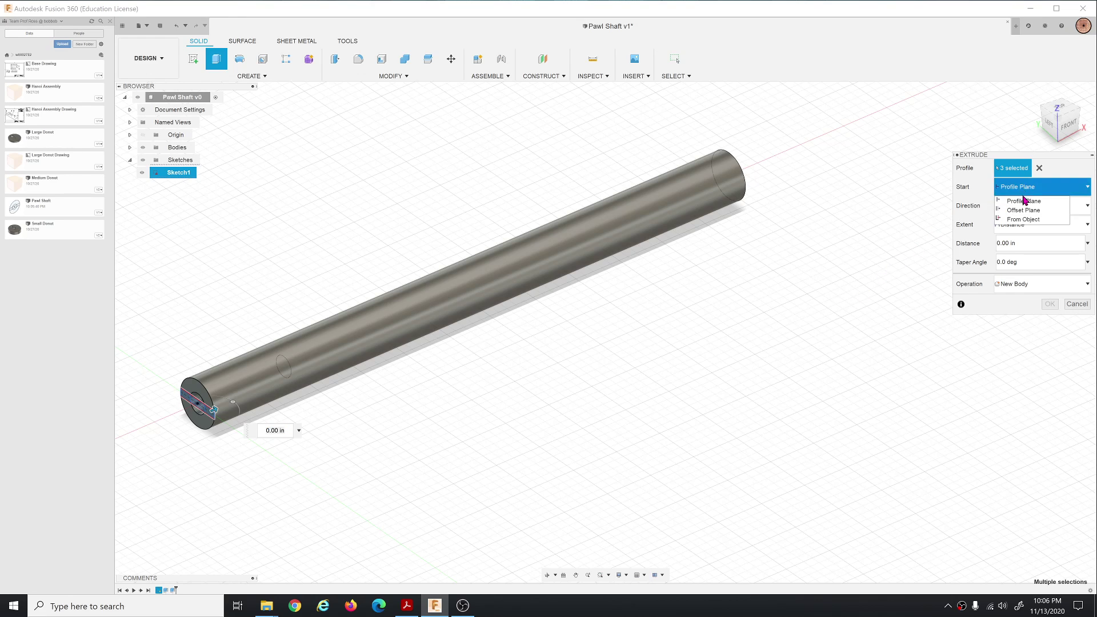
{"action": "left_click", "coordinate": [1024, 219]}
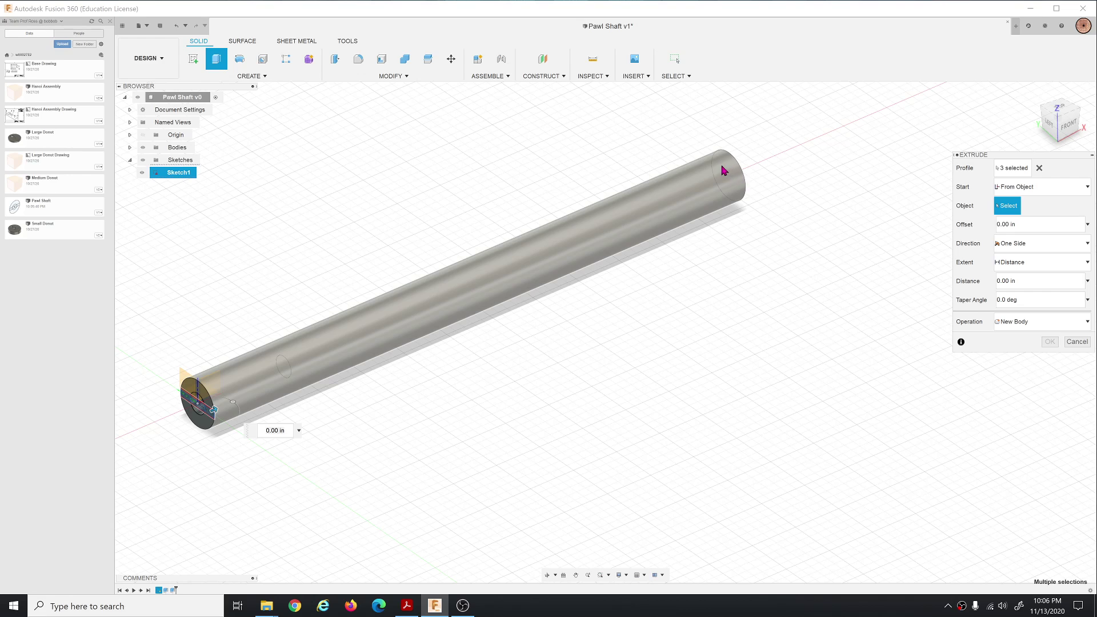
{"action": "middle_click_drag", "start_coordinate": [722, 282], "coordinate": [722, 397], "text": "shift"}
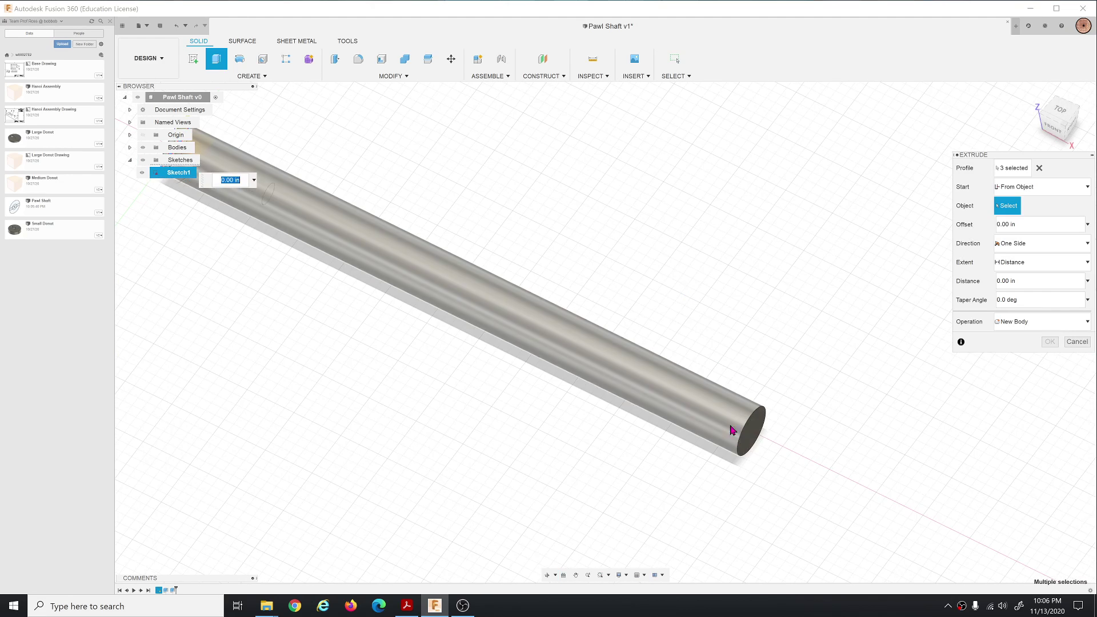
{"action": "left_click", "coordinate": [746, 444]}
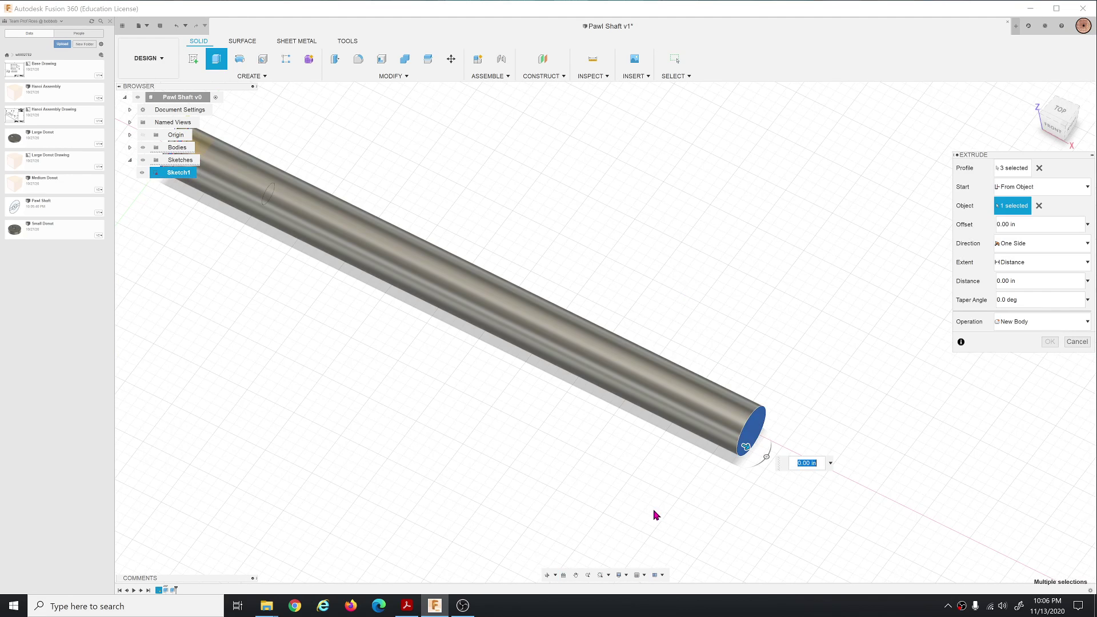
{"action": "middle_click_drag", "start_coordinate": [622, 497], "coordinate": [701, 512]}
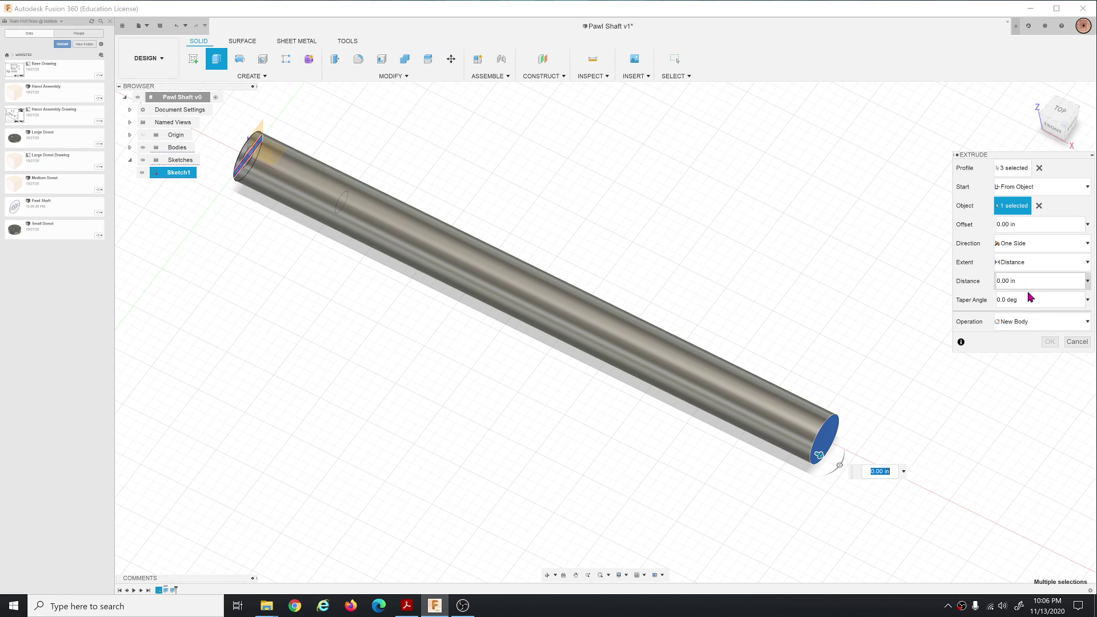
Step: Set the slot extrusion to Cut with a distance of -0.125 in and complete it
{"action": "left_click", "coordinate": [1032, 322]}
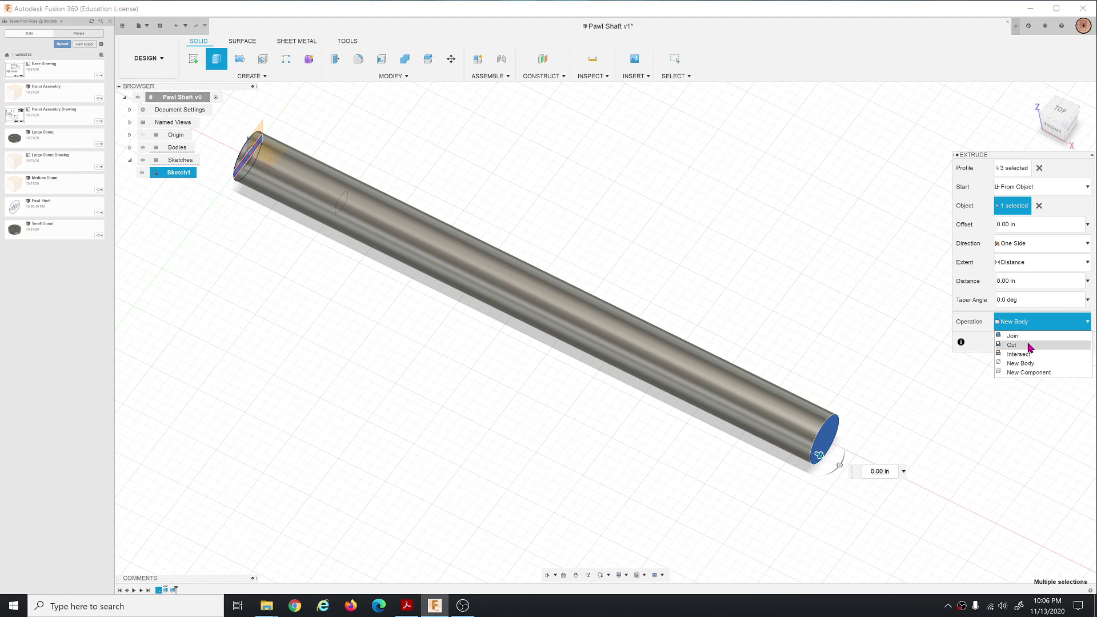
{"action": "left_click", "coordinate": [1031, 344]}
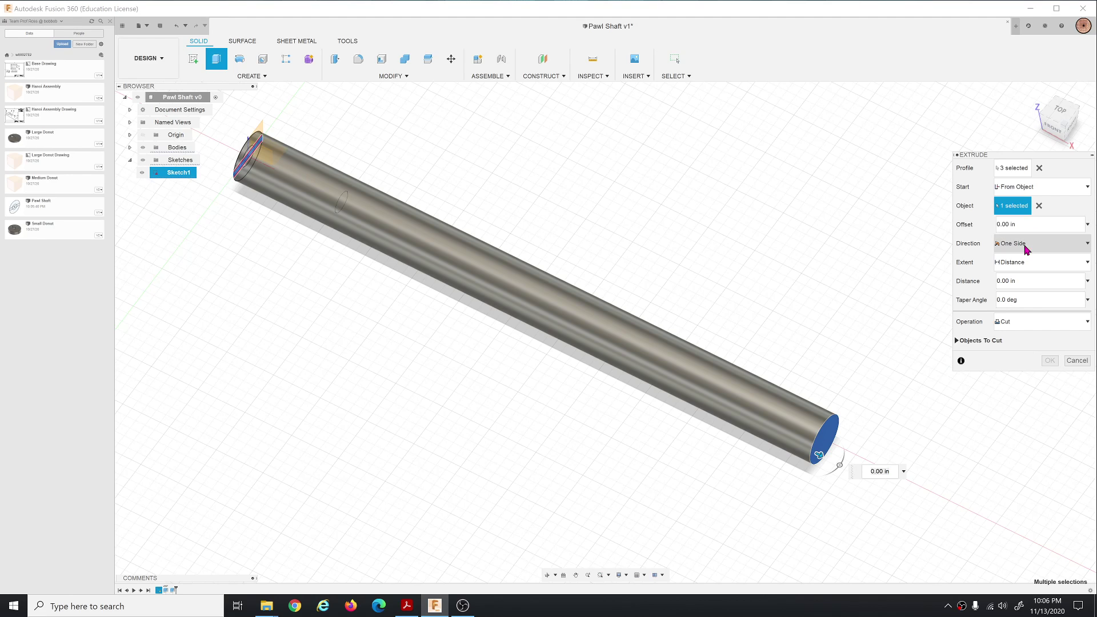
{"action": "left_click", "coordinate": [1031, 282]}
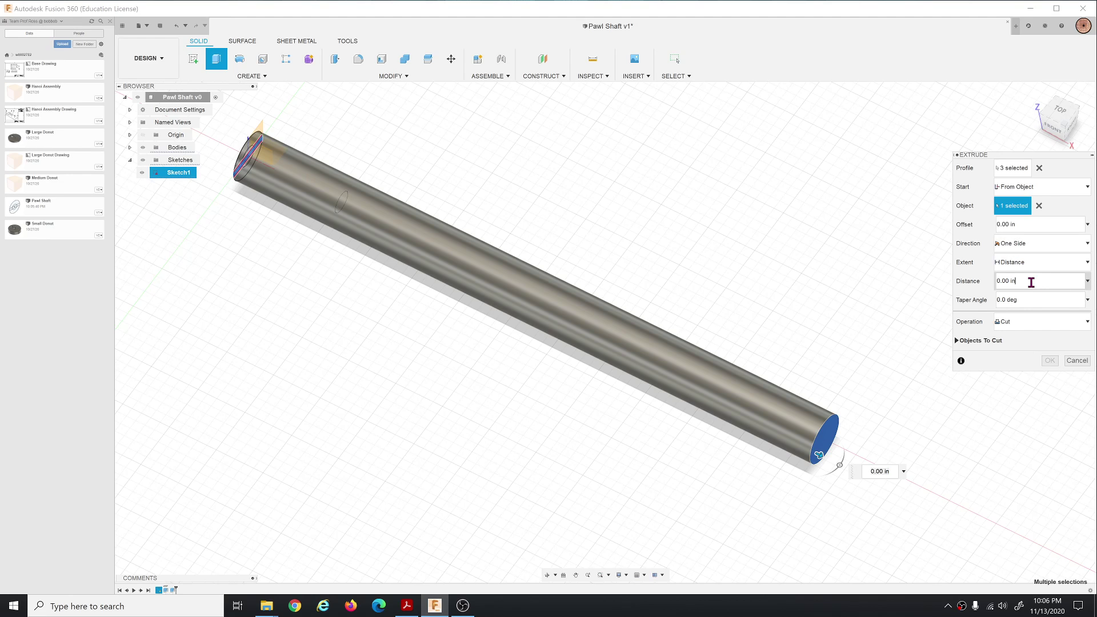
{"action": "left_click_drag", "start_coordinate": [1028, 286], "coordinate": [994, 280]}
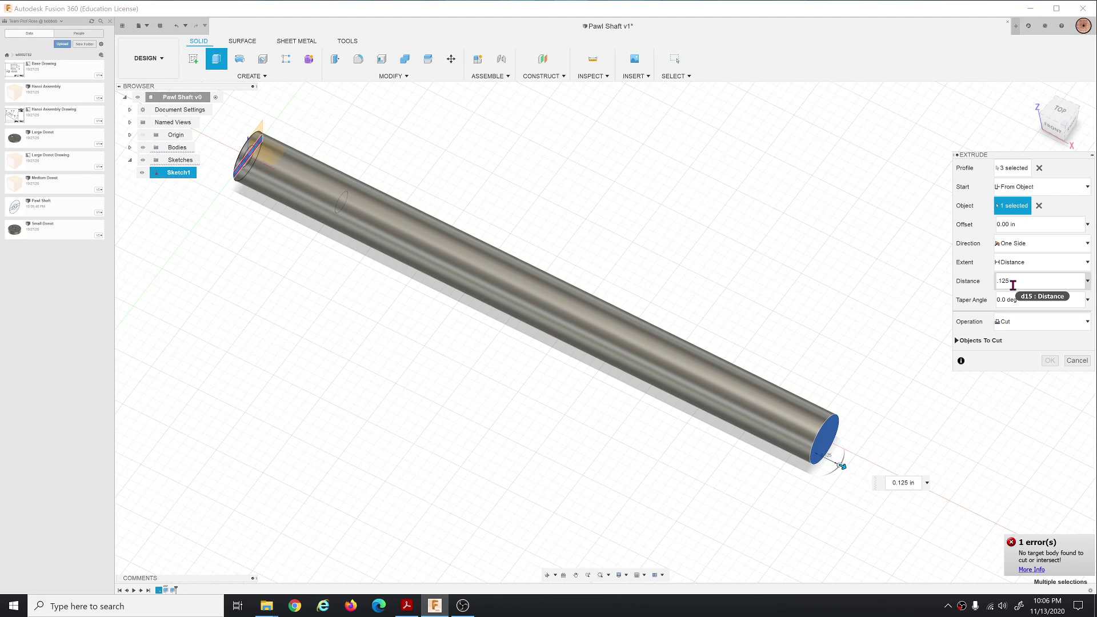
{"action": "key", "text": "Left"}
{"action": "key", "text": "Left"}
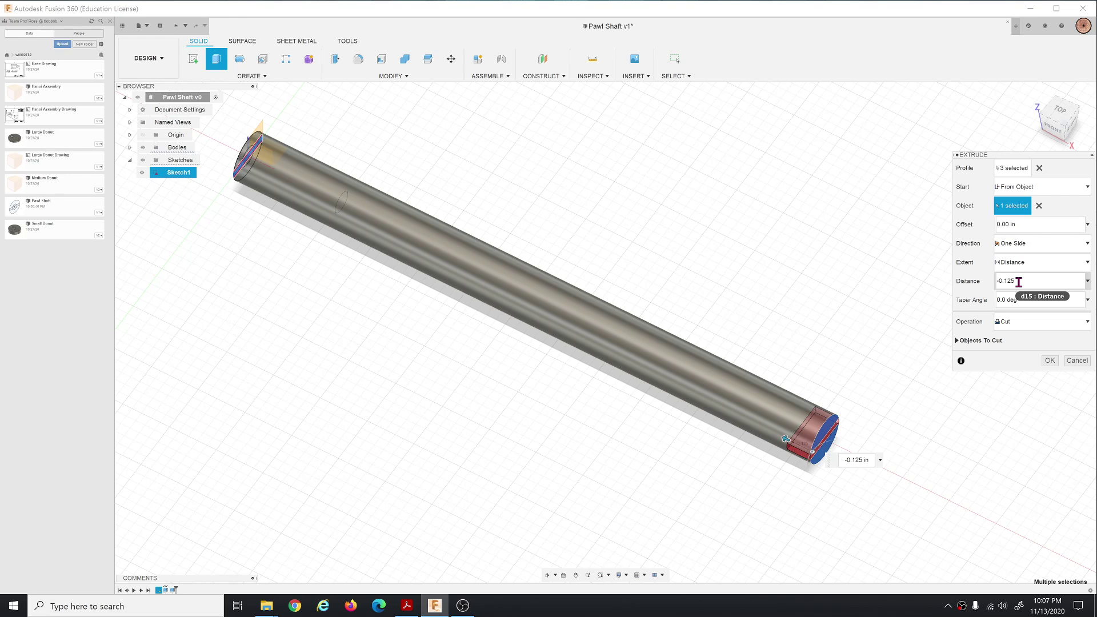
{"action": "left_click", "coordinate": [1056, 362]}
Step: Display the model in the Wireframe with Hidden Edges visual style
{"action": "scroll", "coordinate": [788, 501], "scroll_direction": "up", "scroll_amount": 3}
{"action": "scroll", "coordinate": [782, 499], "scroll_direction": "down", "scroll_amount": 4}
{"action": "scroll", "coordinate": [762, 496], "scroll_direction": "up", "scroll_amount": 2}
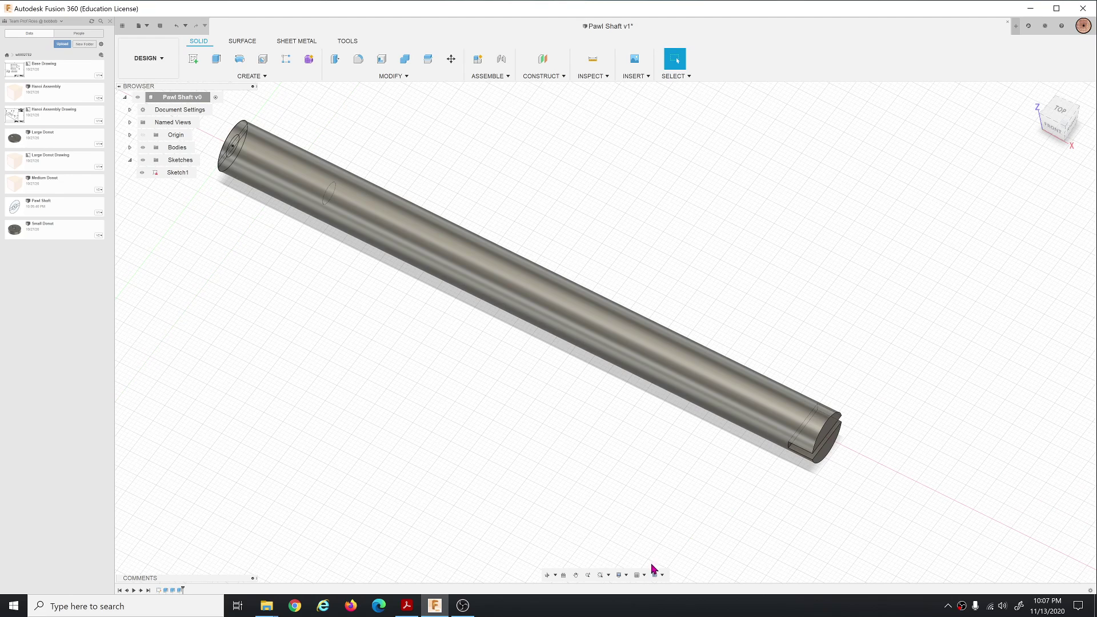
{"action": "left_click", "coordinate": [631, 578]}
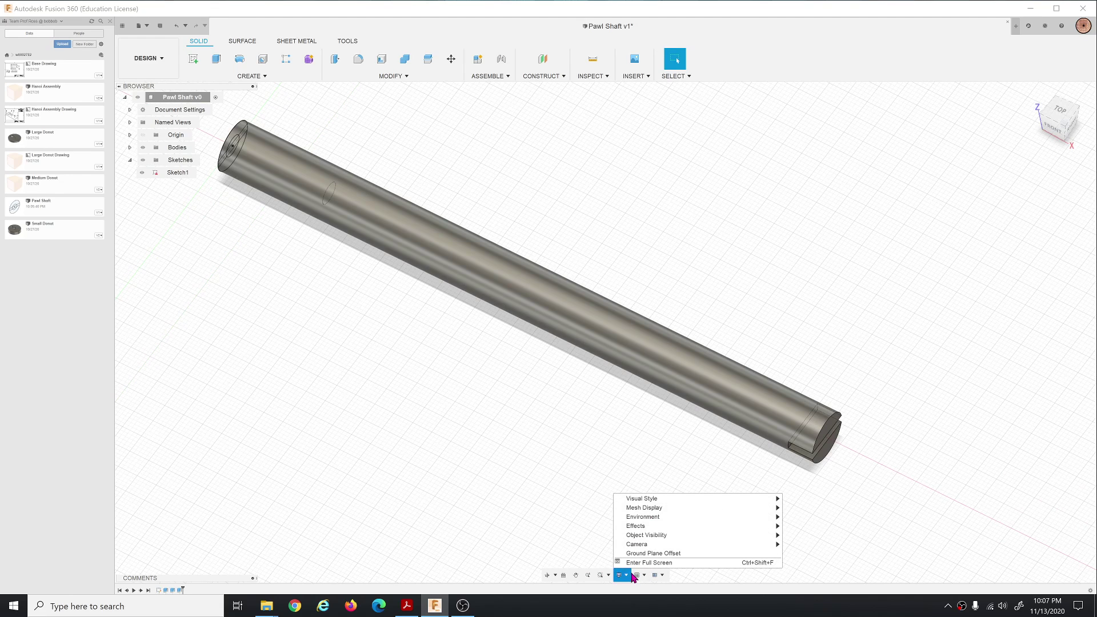
{"action": "mouse_move", "coordinate": [689, 501]}
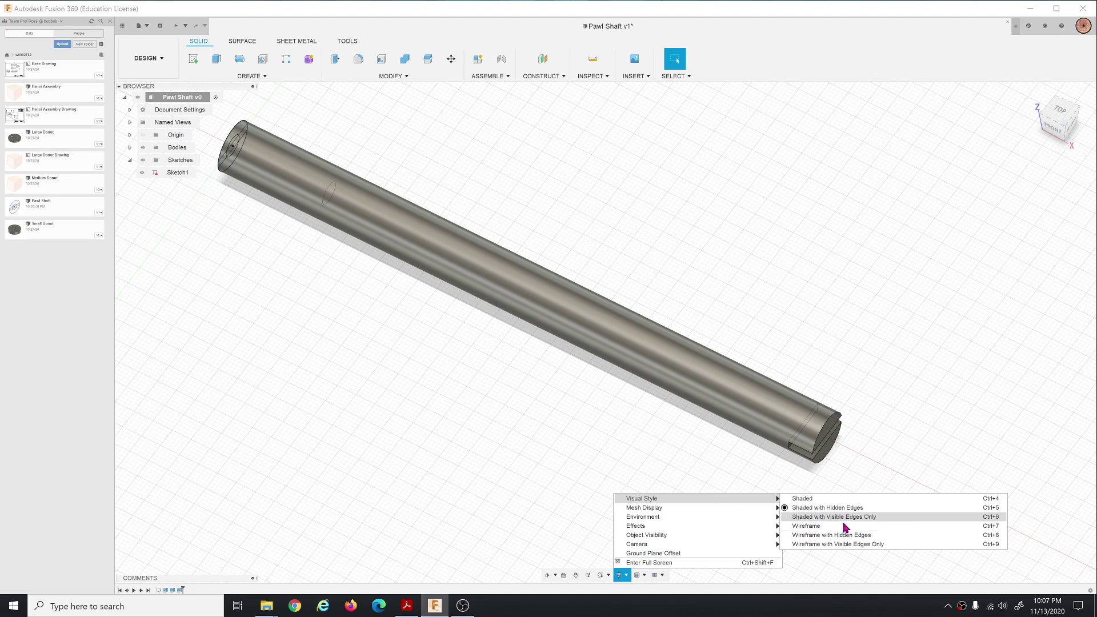
{"action": "left_click", "coordinate": [868, 536]}
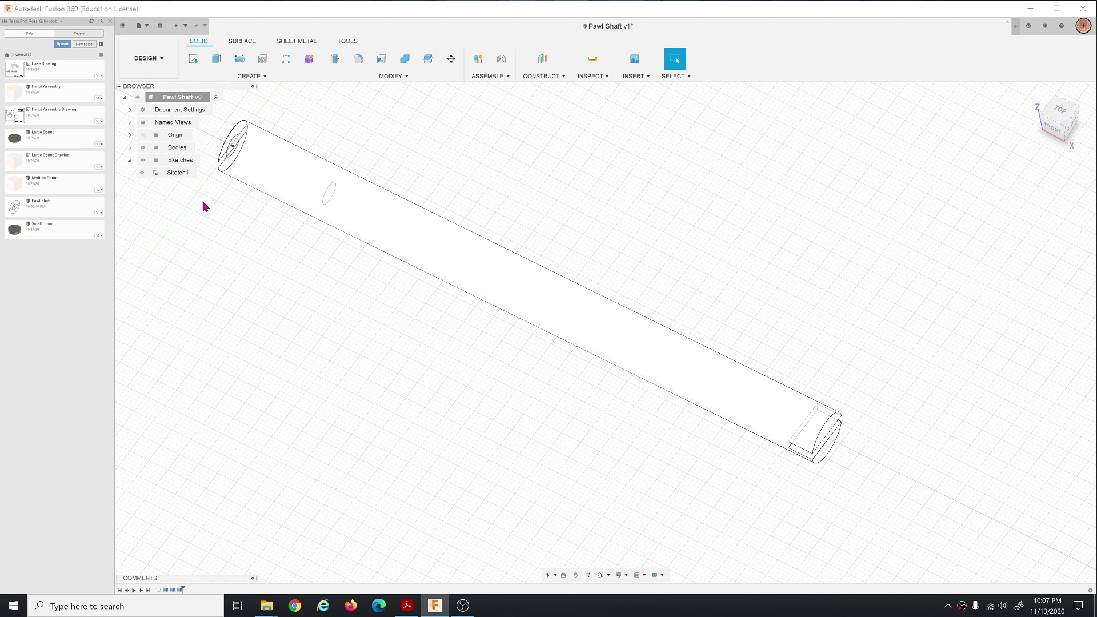
Step: Hide Sketch1 and set the visual style to Shaded with Hidden Edges
{"action": "left_click", "coordinate": [143, 172]}
{"action": "left_click", "coordinate": [143, 173]}
{"action": "left_click", "coordinate": [143, 173]}
{"action": "mouse_move", "coordinate": [368, 302]}
{"action": "middle_mouse_down", "text": "shift"}
{"action": "mouse_move", "coordinate": [433, 269]}
{"action": "mouse_move", "coordinate": [385, 301]}
{"action": "mouse_move", "coordinate": [365, 298]}
{"action": "mouse_move", "coordinate": [359, 276]}
{"action": "mouse_move", "coordinate": [379, 269]}
{"action": "mouse_move", "coordinate": [384, 299]}
{"action": "mouse_move", "coordinate": [363, 288]}
{"action": "mouse_move", "coordinate": [377, 303]}
{"action": "middle_mouse_up", "text": "shift"}
{"action": "left_click", "coordinate": [619, 575]}
{"action": "mouse_move", "coordinate": [656, 503]}
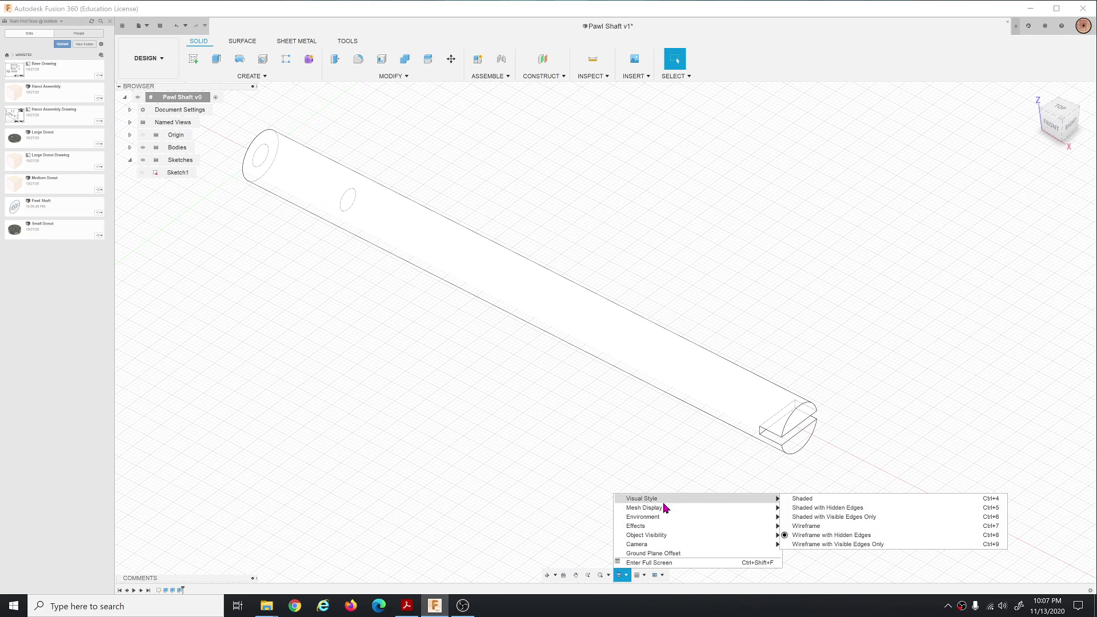
{"action": "left_click", "coordinate": [850, 513]}
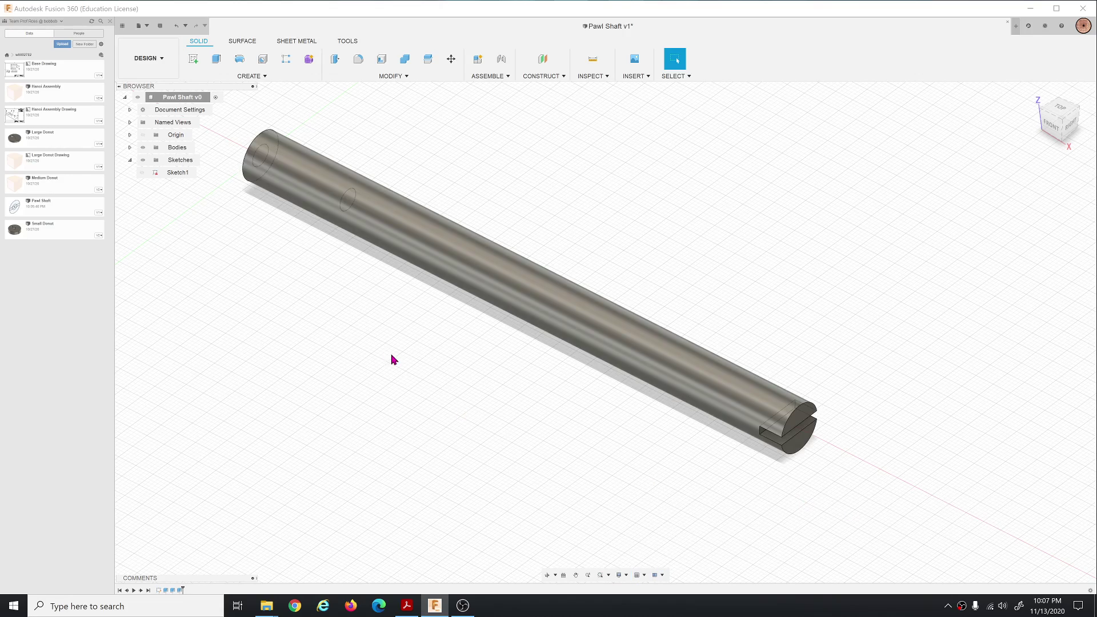
Step: Save the finished shaft as a new version with the description User Saved
{"action": "middle_click_drag", "start_coordinate": [272, 209], "coordinate": [330, 186], "text": "shift"}
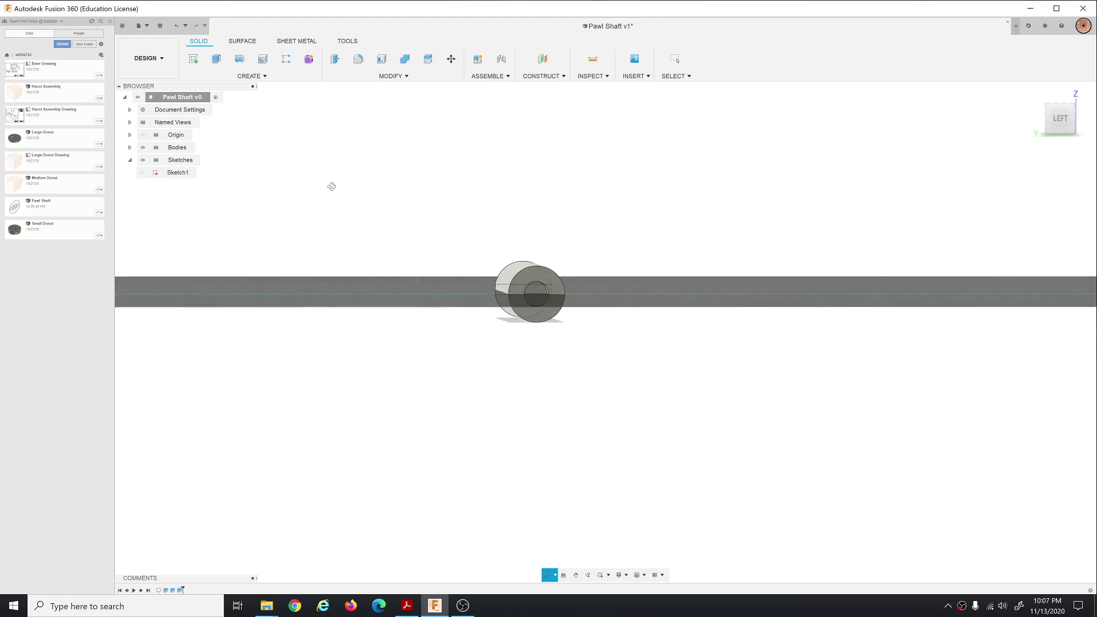
{"action": "key", "text": "Escape"}
{"action": "scroll", "coordinate": [544, 282], "scroll_direction": "up", "scroll_amount": 10}
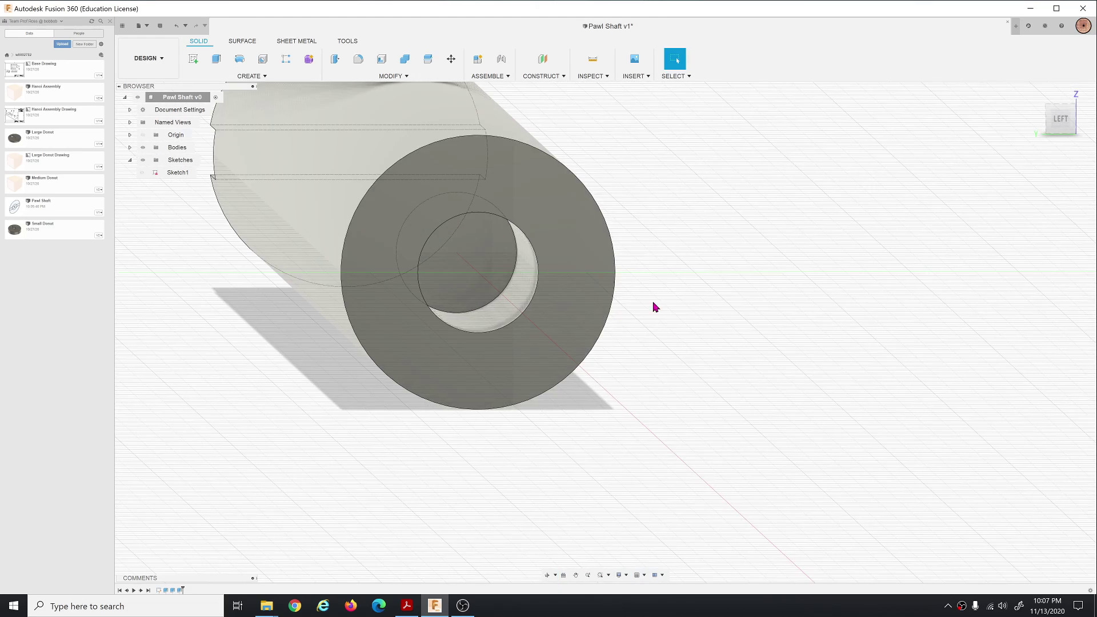
{"action": "scroll", "coordinate": [611, 314], "scroll_direction": "down", "scroll_amount": 10}
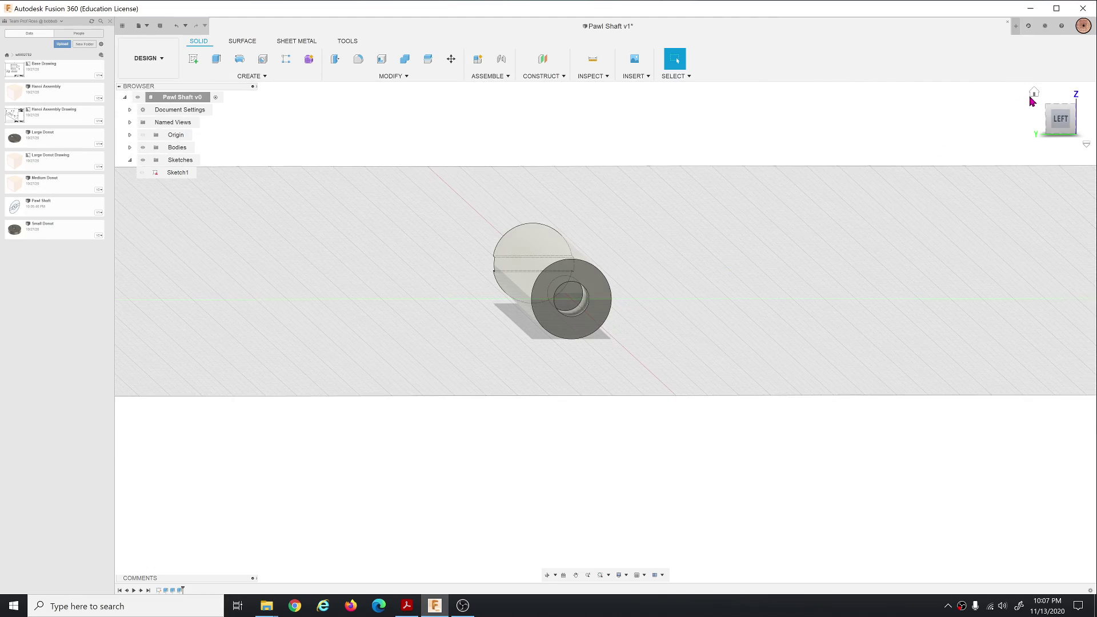
{"action": "left_click", "coordinate": [1033, 96]}
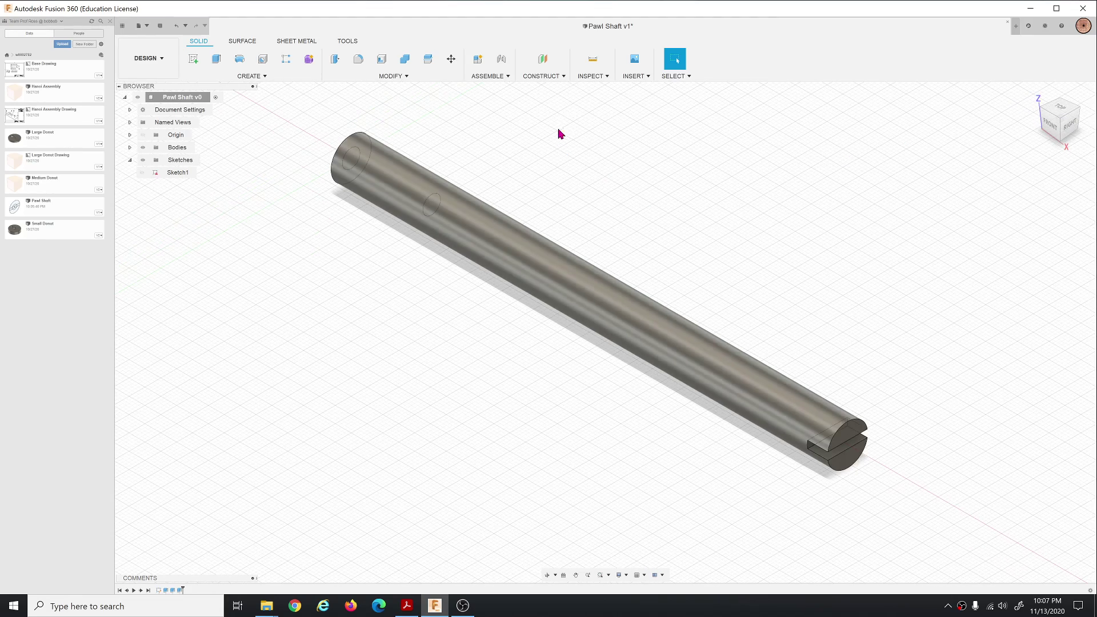
{"action": "left_click", "coordinate": [161, 27]}
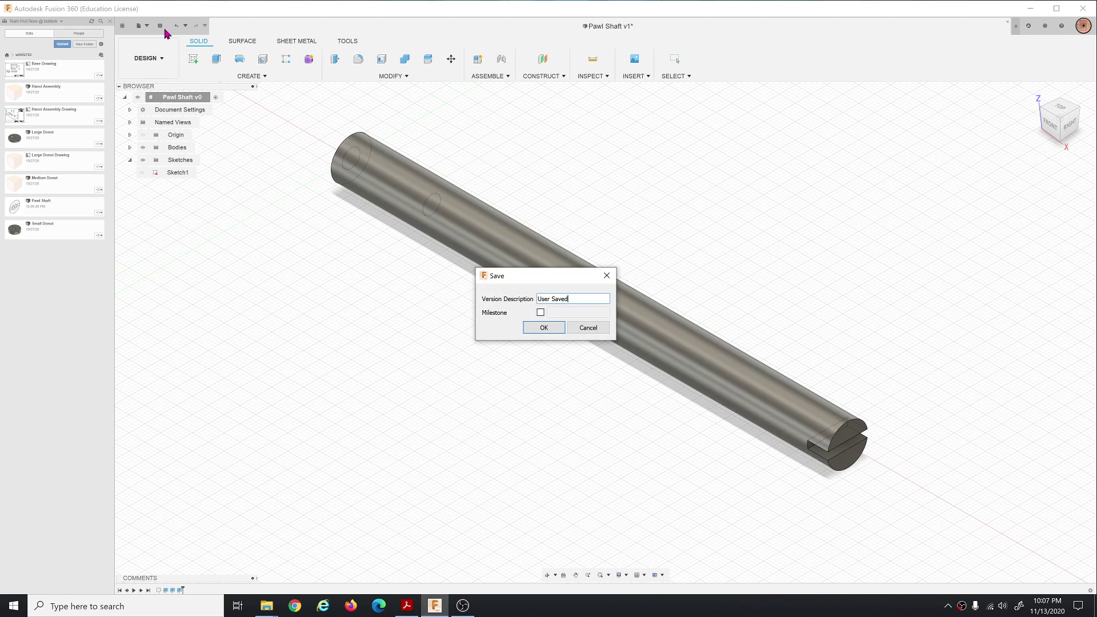
{"action": "left_click", "coordinate": [553, 331]}
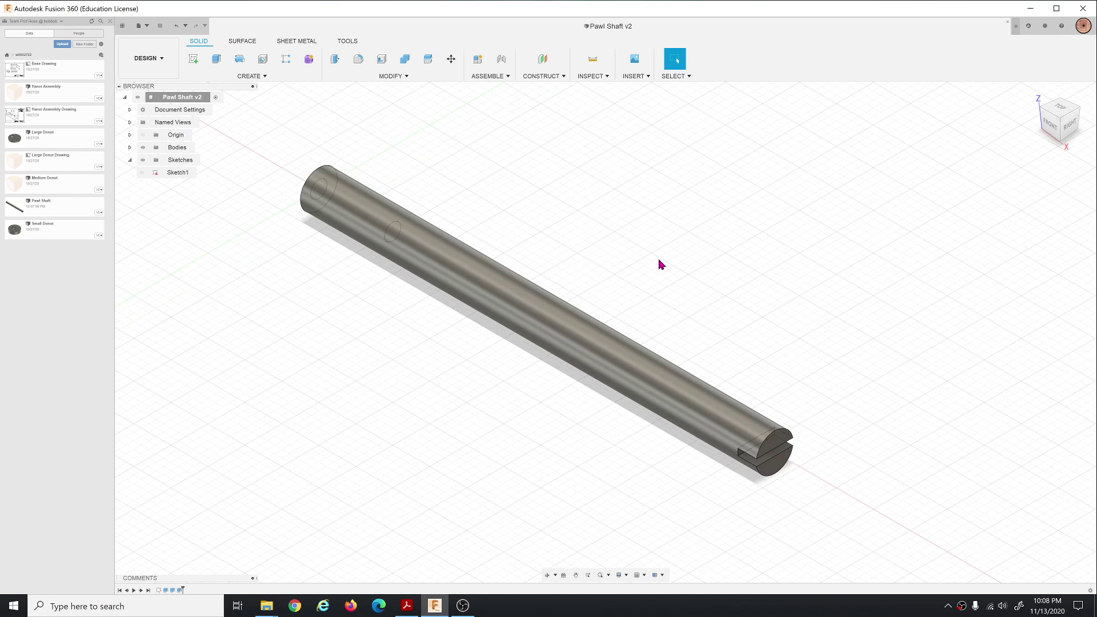
Step: Create a new drawing from the design with Full Assembly contents and the A Size E312 Drawing Template
{"action": "left_click", "coordinate": [173, 78]}
{"action": "mouse_move", "coordinate": [174, 212]}
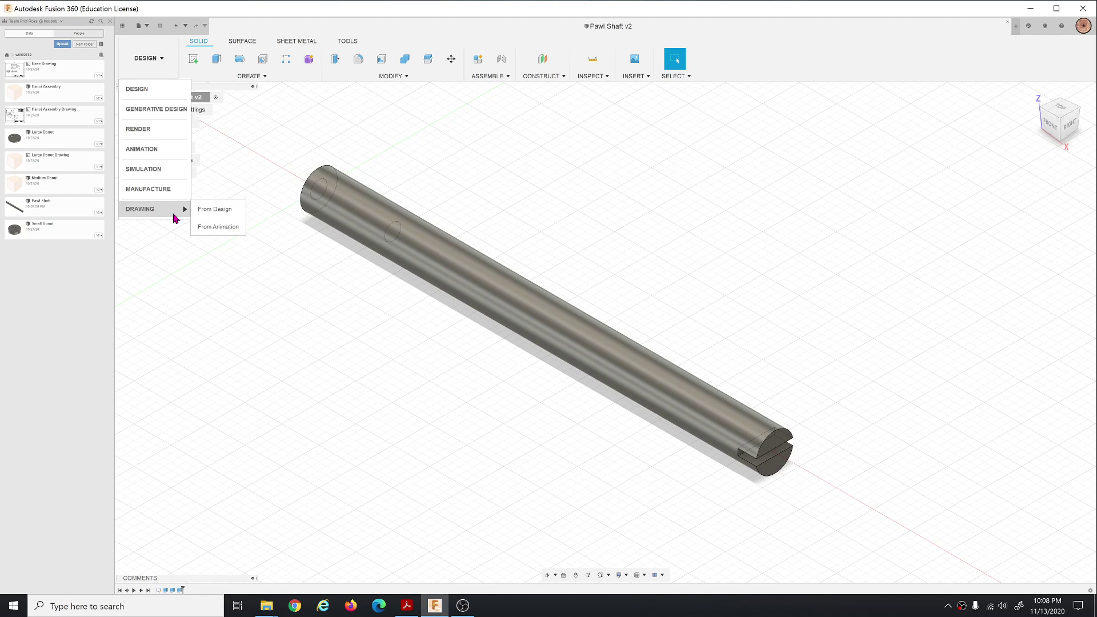
{"action": "left_click", "coordinate": [216, 211]}
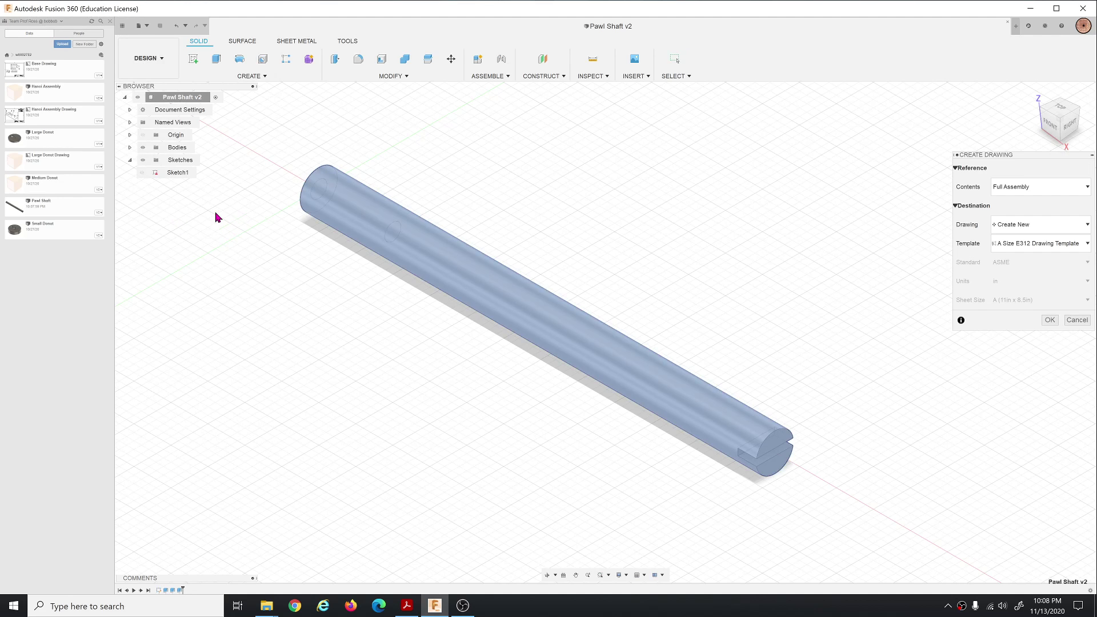
{"action": "left_click", "coordinate": [1004, 187]}
{"action": "left_click", "coordinate": [1004, 192]}
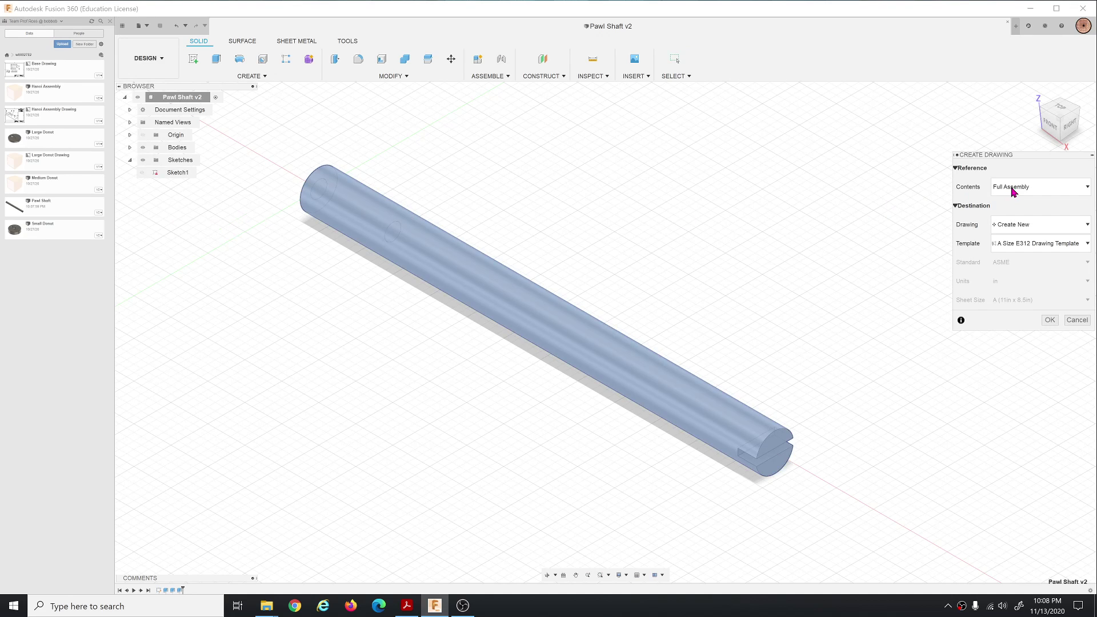
{"action": "left_click", "coordinate": [1049, 250]}
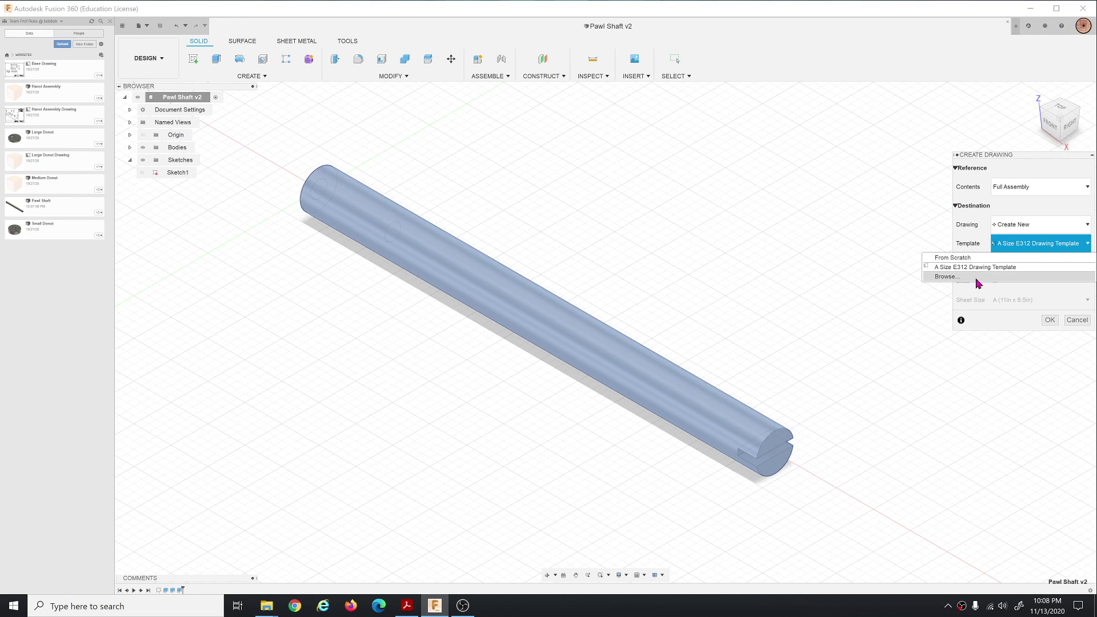
{"action": "left_click", "coordinate": [1034, 250]}
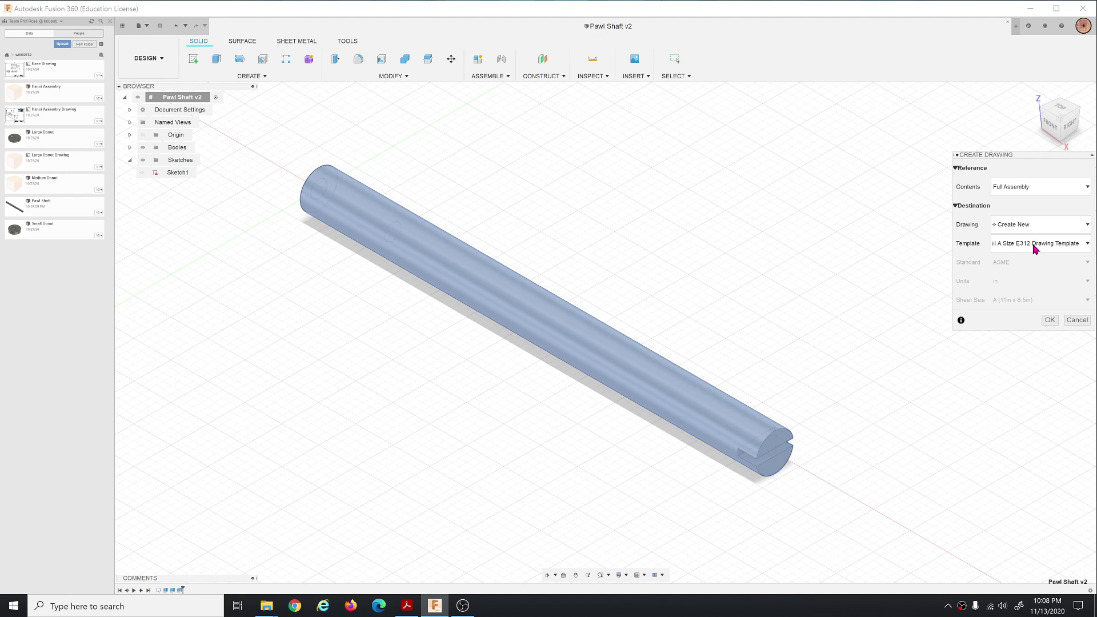
{"action": "left_click", "coordinate": [1054, 320]}
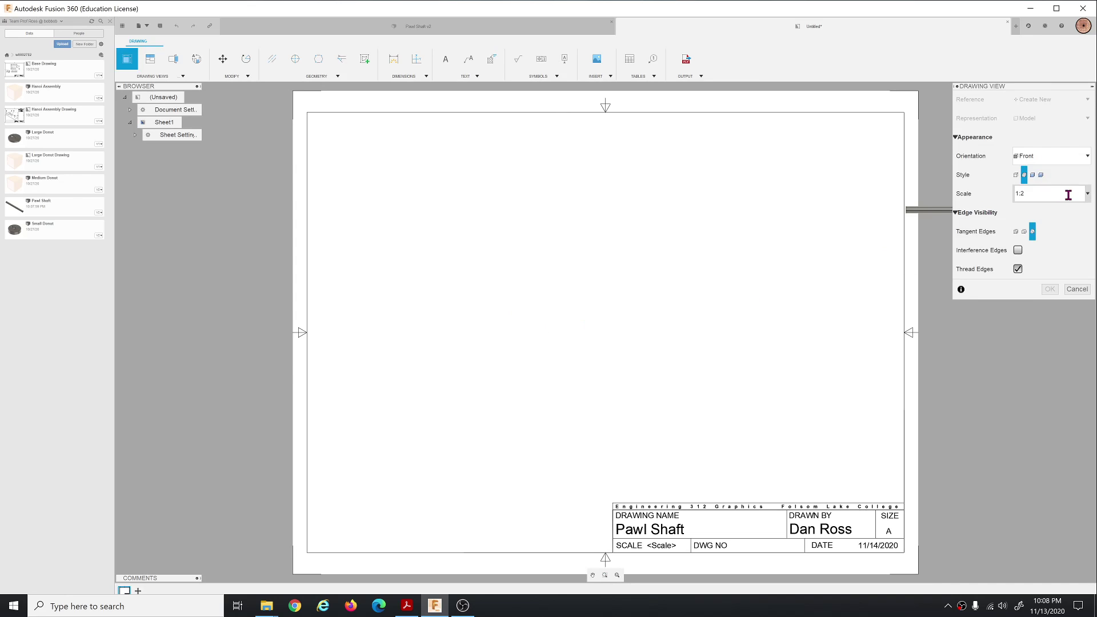
Step: Place the shaft's front base view at 1:1 scale near the middle of the sheet
{"action": "left_click", "coordinate": [1087, 194]}
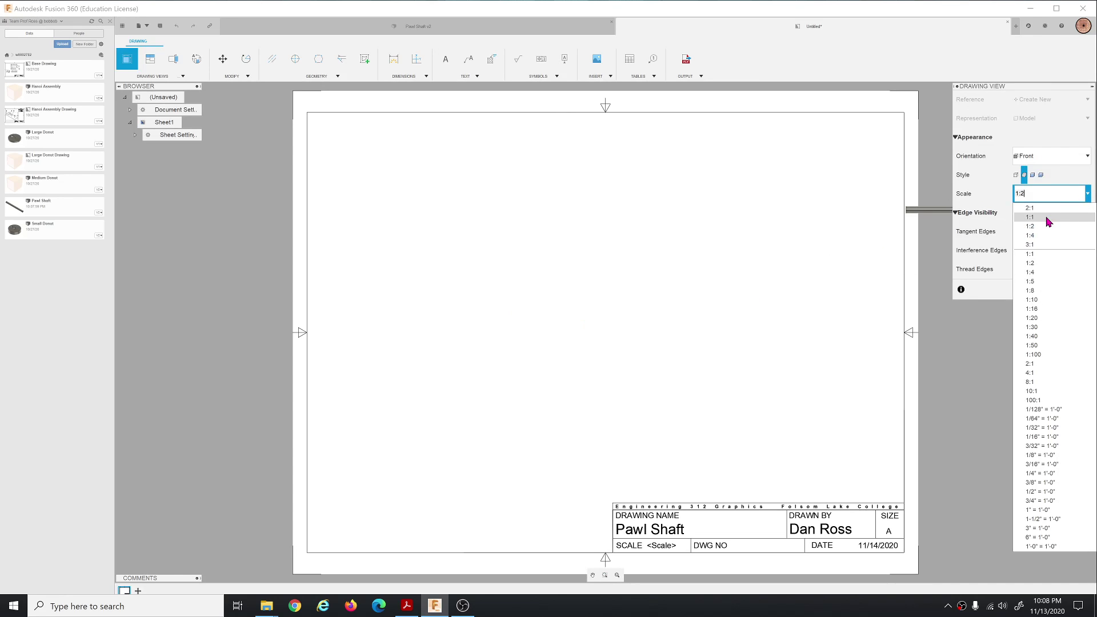
{"action": "left_click", "coordinate": [1048, 221]}
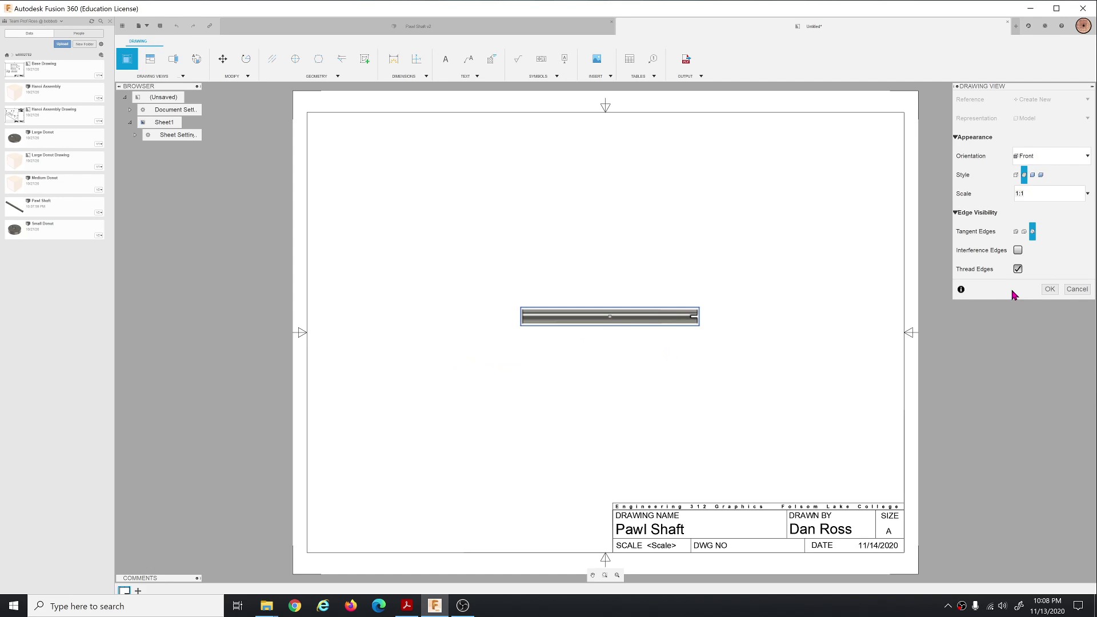
{"action": "left_click", "coordinate": [1050, 289]}
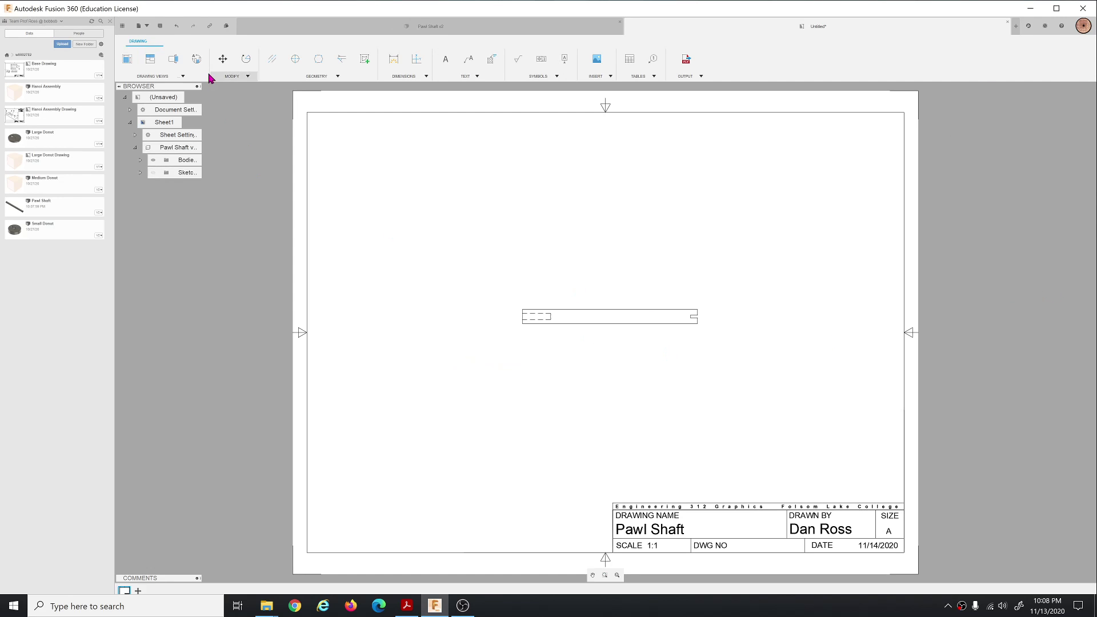
Step: Project end views to both sides of the front view and an isometric view in the sheet's upper-left area
{"action": "left_click", "coordinate": [152, 64]}
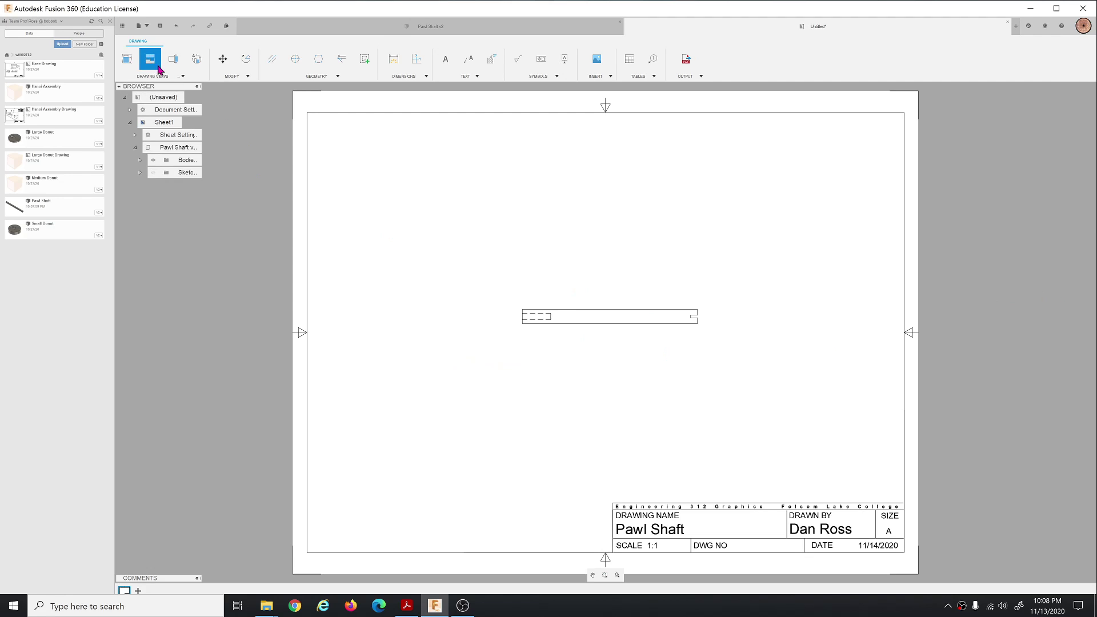
{"action": "left_click", "coordinate": [565, 319]}
{"action": "left_click", "coordinate": [397, 316]}
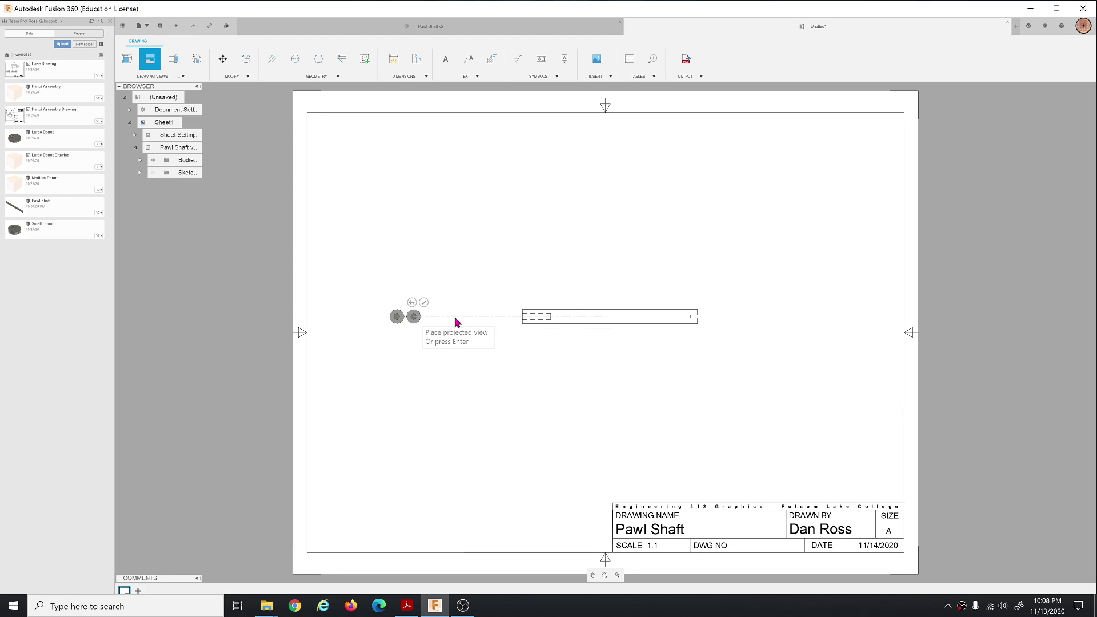
{"action": "left_click", "coordinate": [796, 316]}
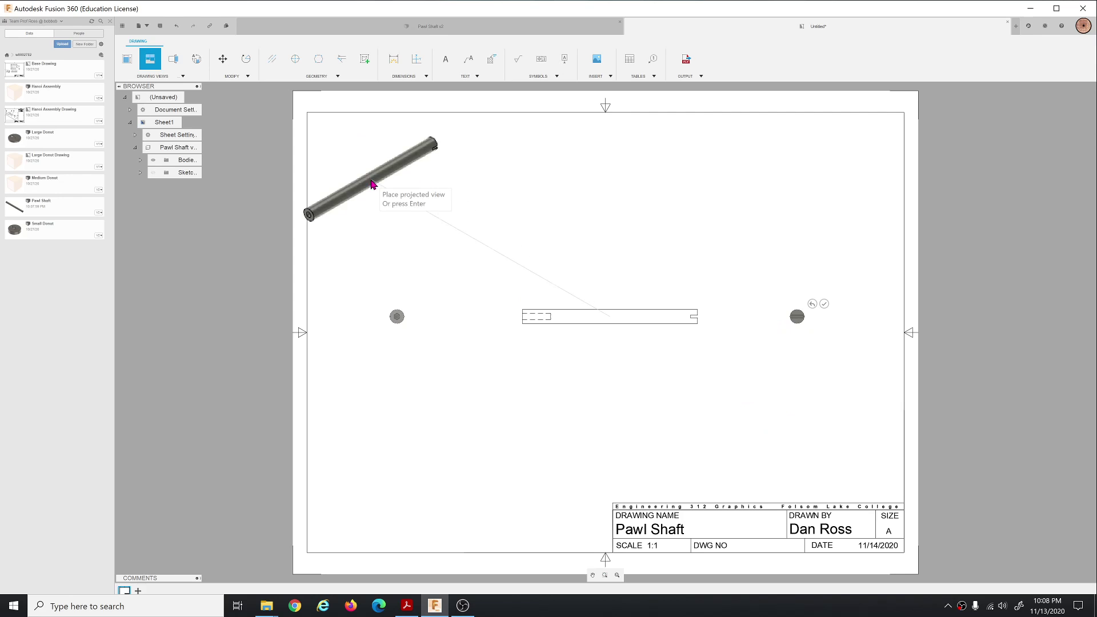
{"action": "left_click", "coordinate": [387, 172]}
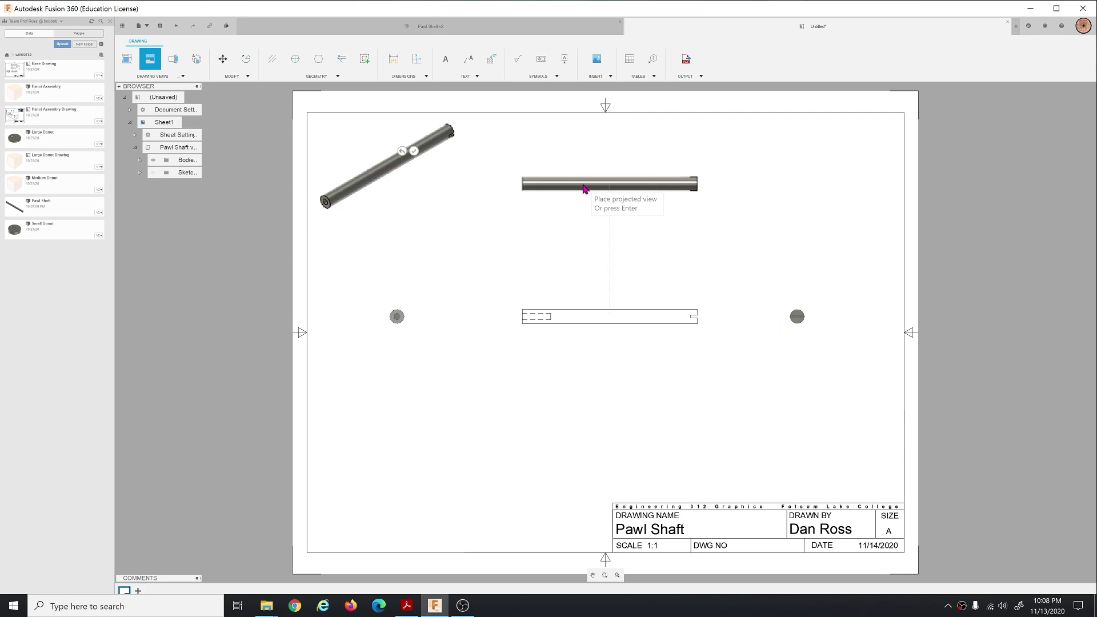
{"action": "key", "text": "Return"}
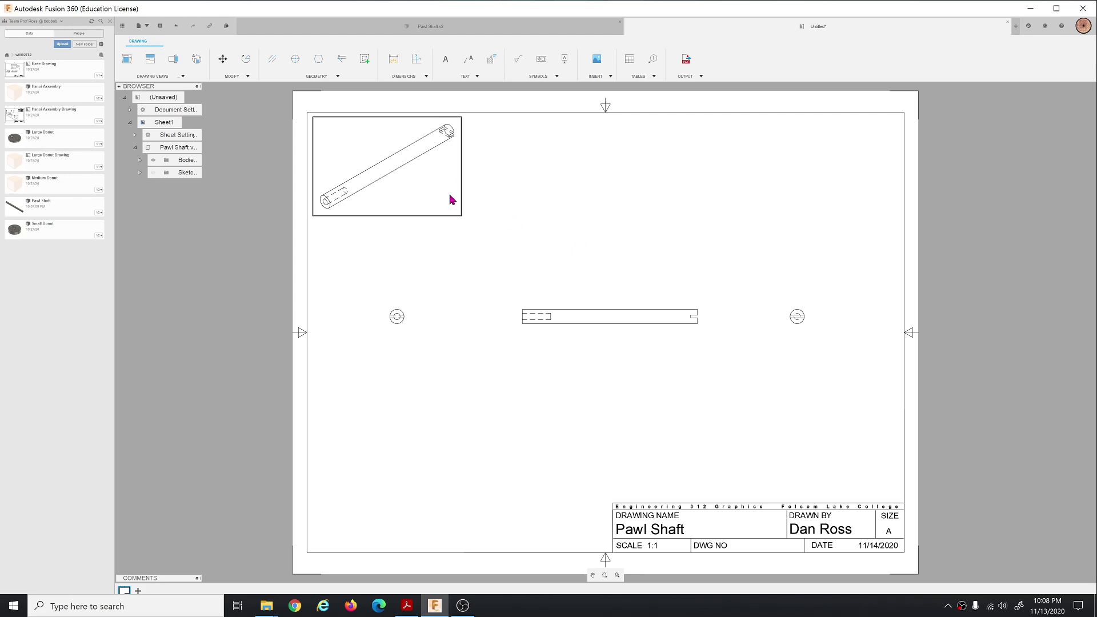
Step: Add diameter dimensions to the outer circle and the hole in the left end view
{"action": "left_click", "coordinate": [425, 77]}
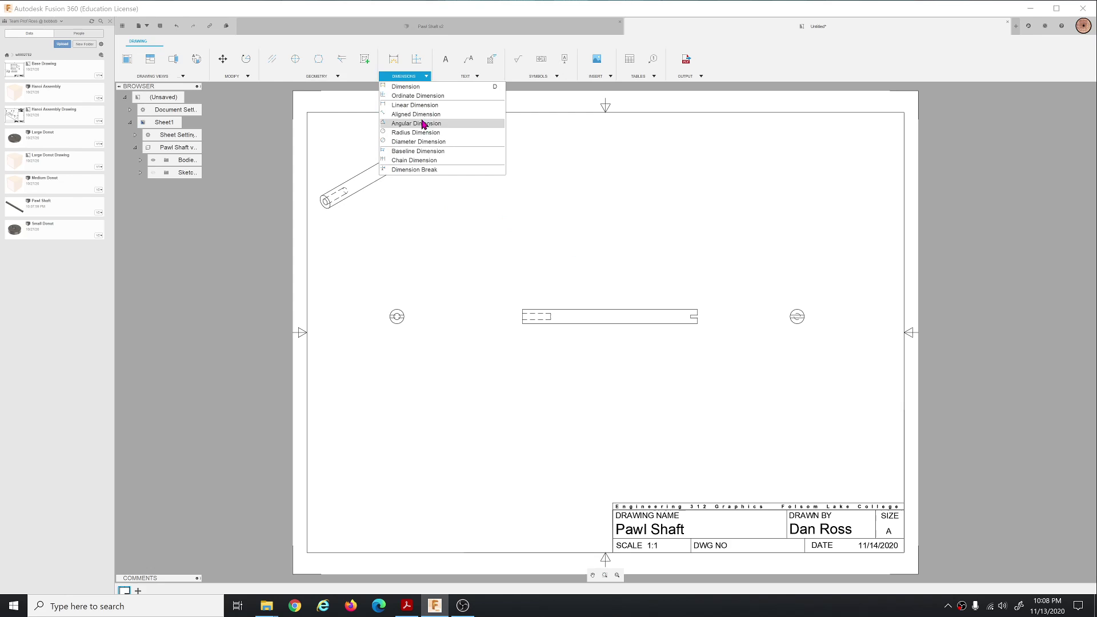
{"action": "left_click", "coordinate": [424, 142]}
{"action": "left_click", "coordinate": [400, 324]}
{"action": "left_click", "coordinate": [410, 411]}
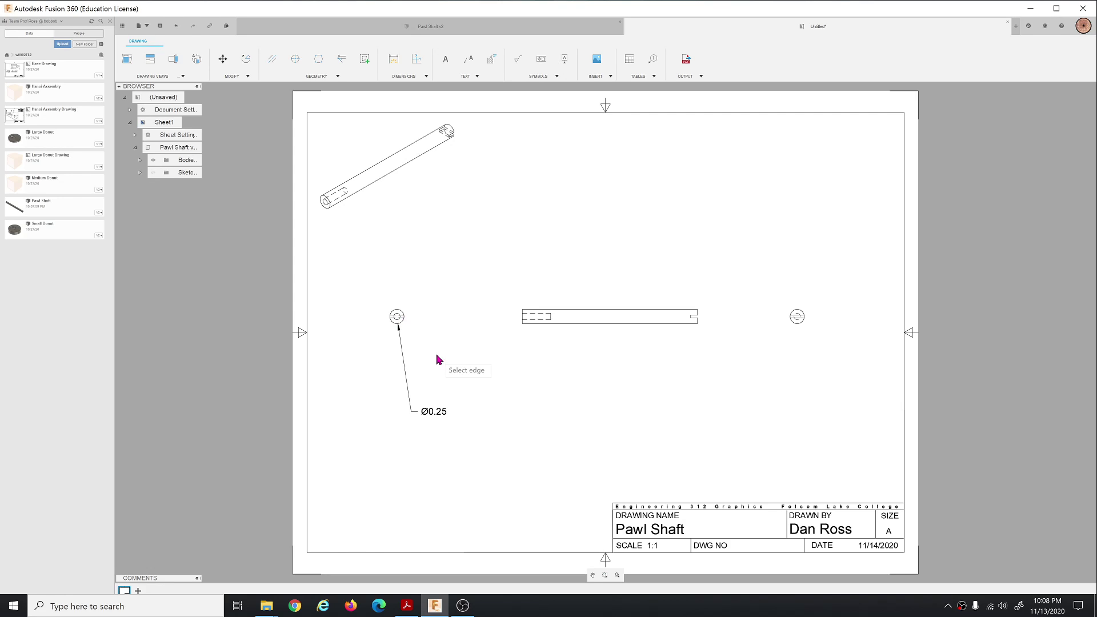
{"action": "left_click", "coordinate": [394, 61]}
{"action": "left_click", "coordinate": [399, 314]}
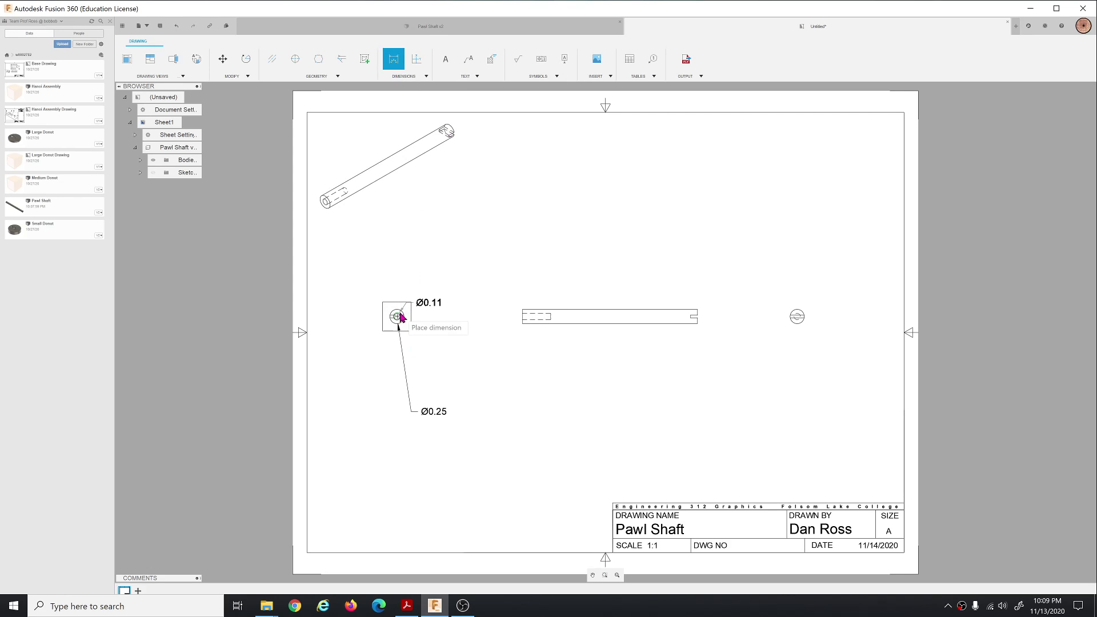
{"action": "left_click", "coordinate": [421, 273]}
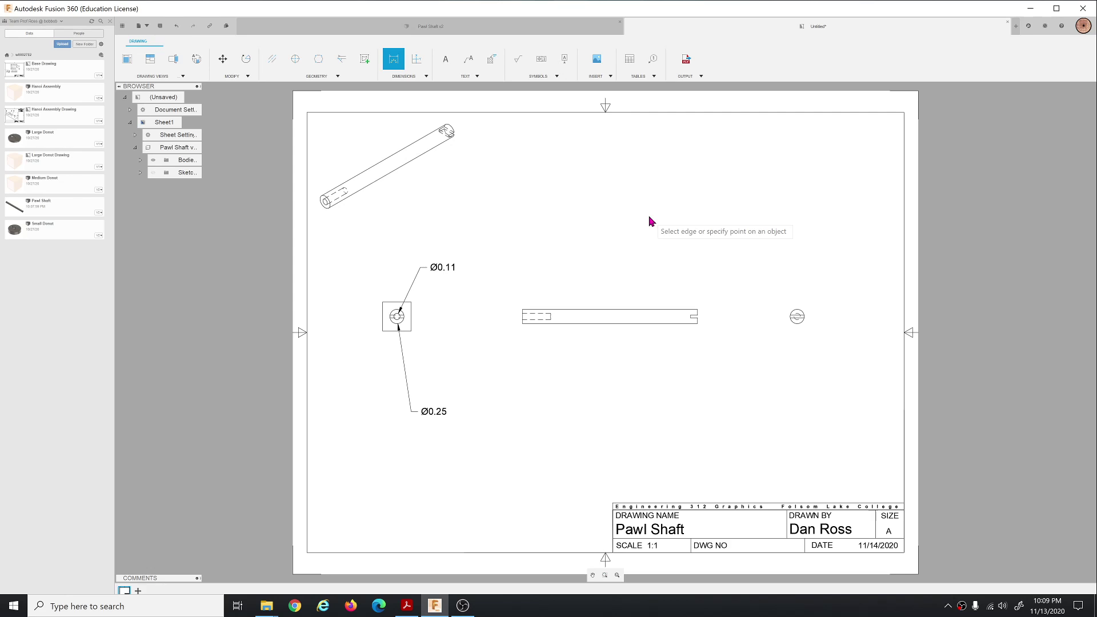
{"action": "key", "text": "Escape"}
{"action": "left_click", "coordinate": [396, 64]}
{"action": "key", "text": "Escape"}
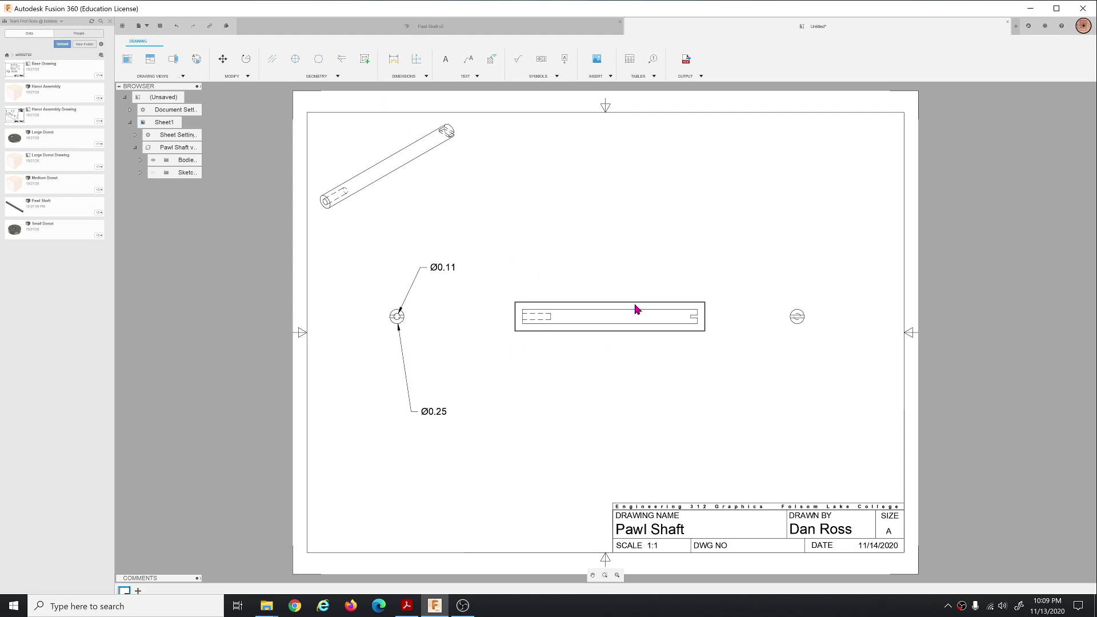
Step: Dimension the shaft's overall length above the front view
{"action": "left_click", "coordinate": [396, 66]}
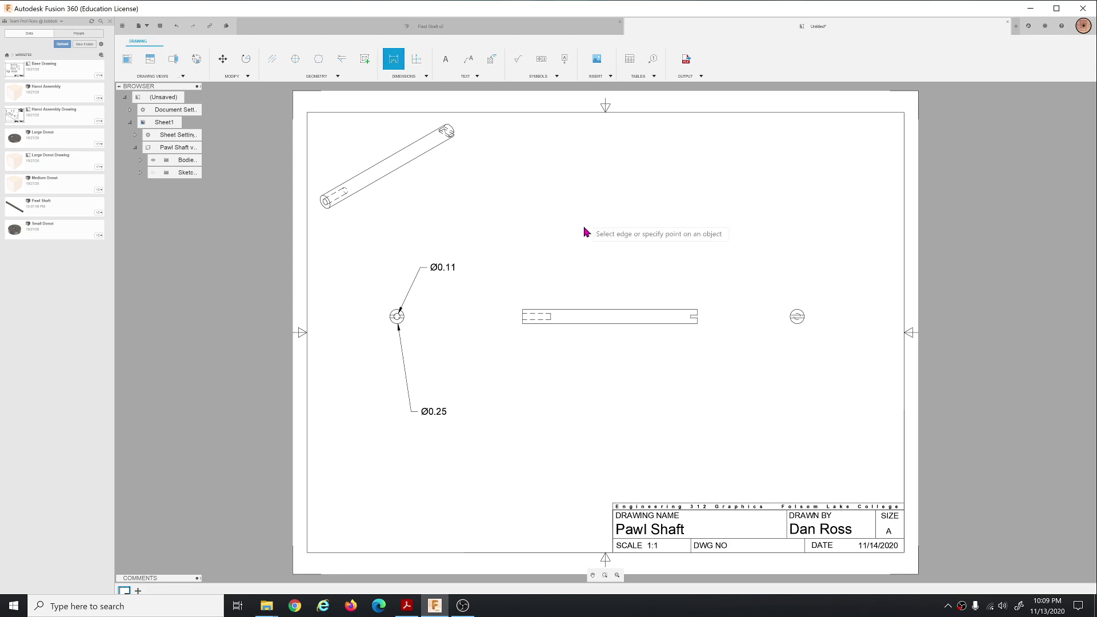
{"action": "left_click", "coordinate": [696, 314]}
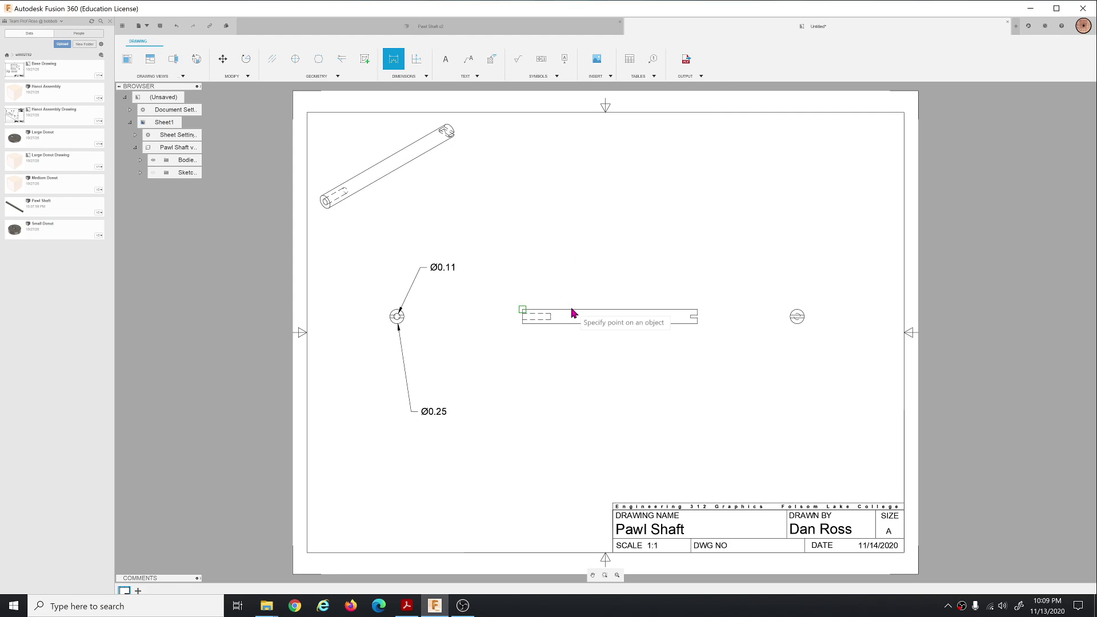
{"action": "left_click", "coordinate": [522, 314]}
{"action": "left_click", "coordinate": [571, 260]}
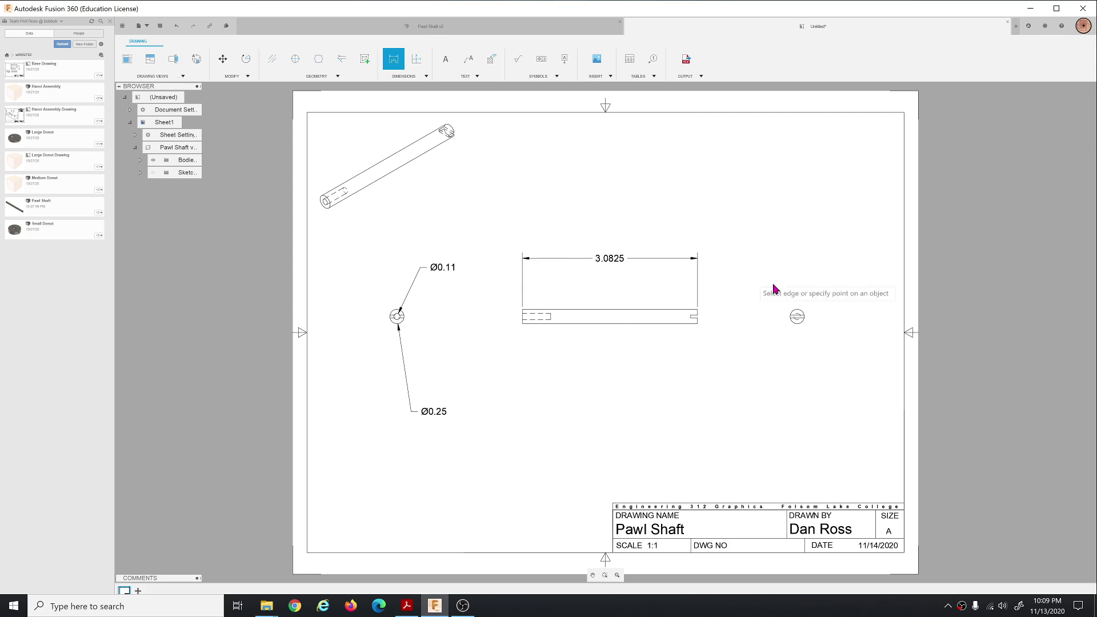
Step: Dimension the slot's width beside the right end view and its depth below the front view
{"action": "left_click", "coordinate": [798, 315]}
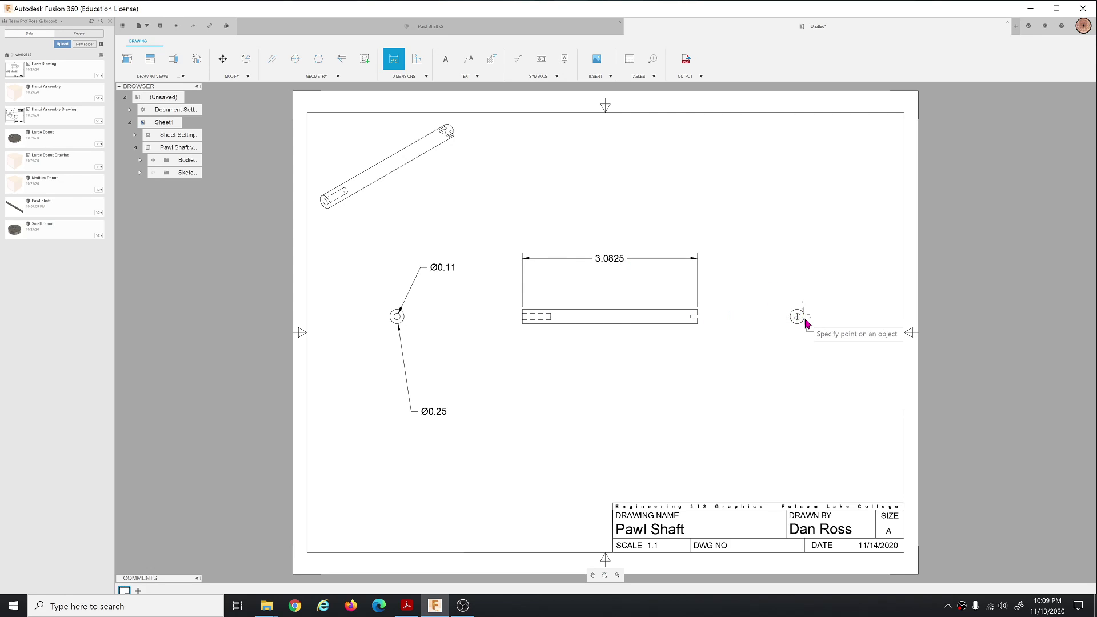
{"action": "left_click", "coordinate": [805, 320]}
{"action": "left_click", "coordinate": [845, 319]}
{"action": "scroll", "coordinate": [777, 297], "scroll_direction": "up", "scroll_amount": 3}
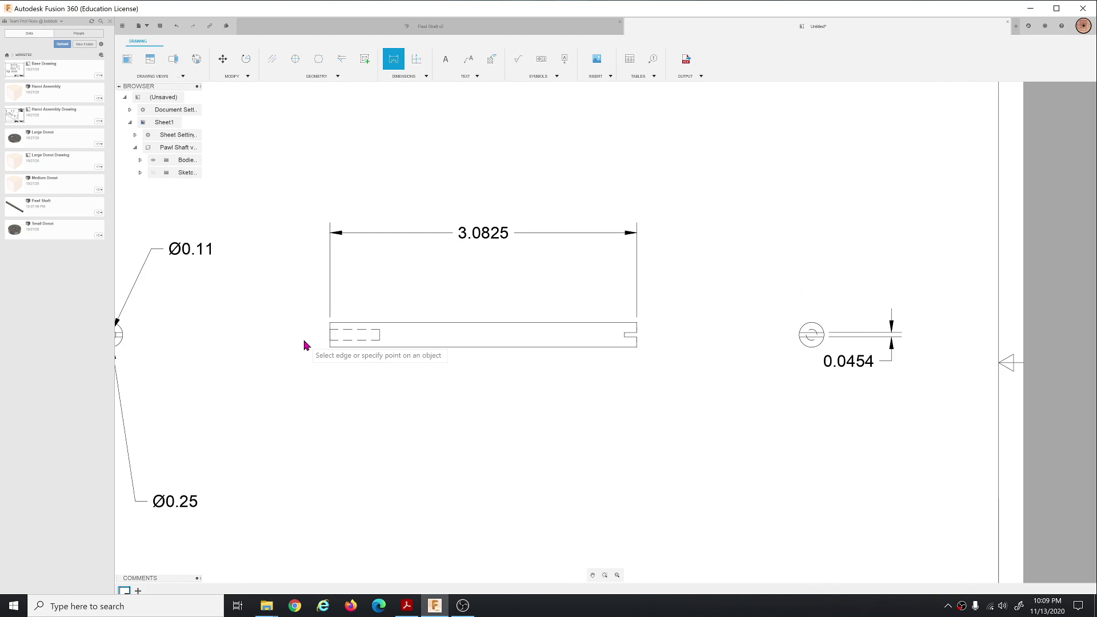
{"action": "scroll", "coordinate": [311, 343], "scroll_direction": "up", "scroll_amount": 1}
{"action": "left_click", "coordinate": [718, 338]}
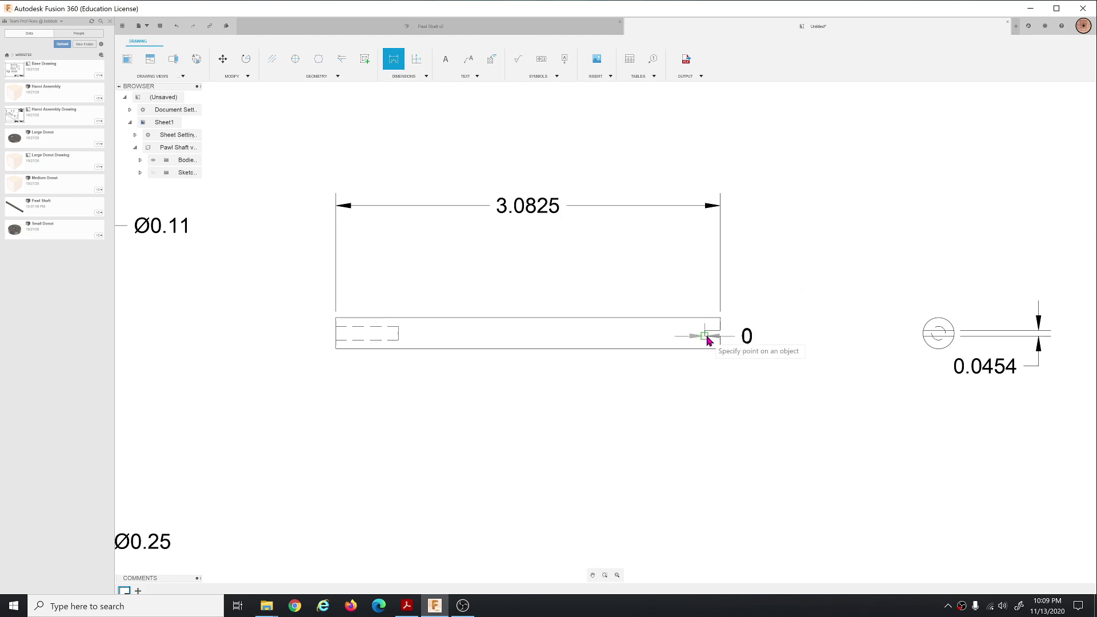
{"action": "left_click", "coordinate": [719, 339]}
{"action": "left_click", "coordinate": [718, 436]}
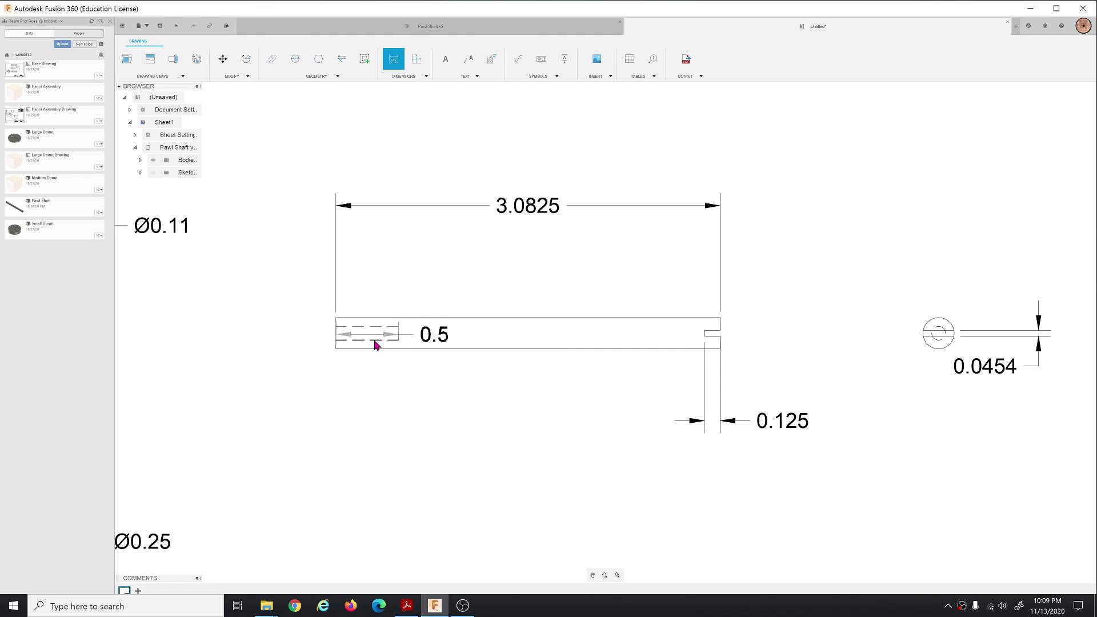
Step: Dimension the depth of the hidden end hole below the front view
{"action": "left_click", "coordinate": [399, 340]}
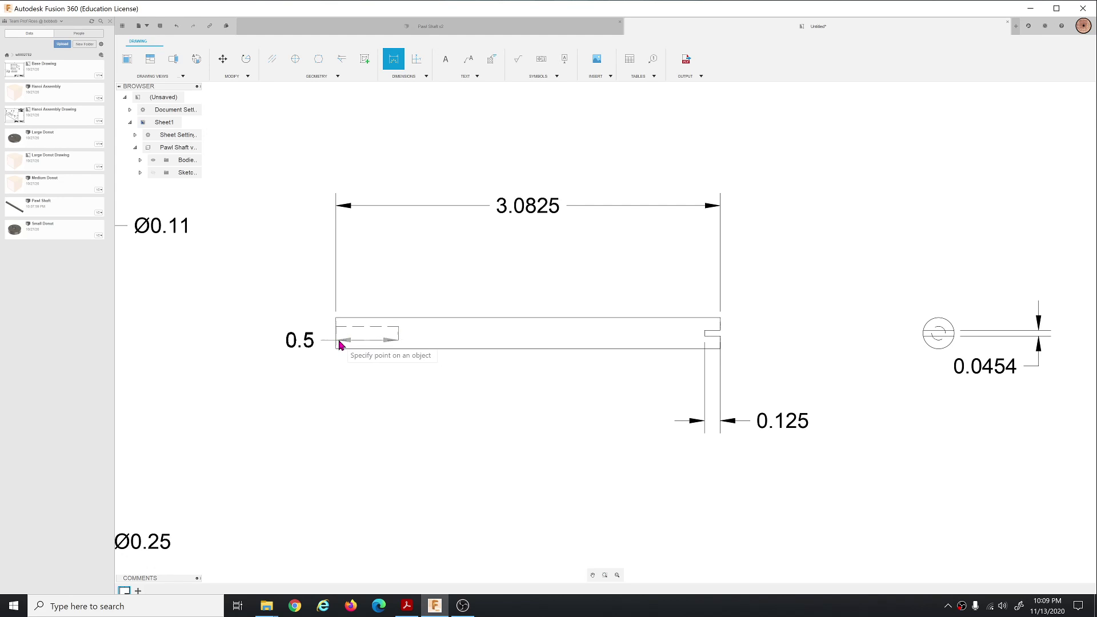
{"action": "left_click", "coordinate": [336, 341]}
{"action": "left_click", "coordinate": [362, 462]}
Step: Save the drawing under the name Pawl Shaft Drawing in the current project
{"action": "scroll", "coordinate": [651, 360], "scroll_direction": "down", "scroll_amount": 5}
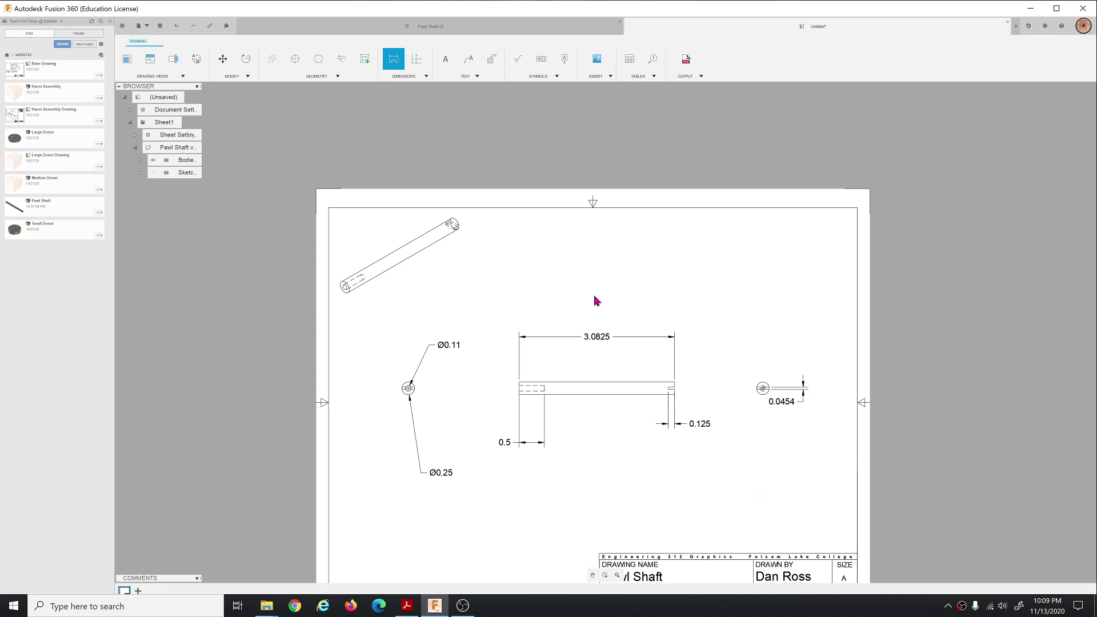
{"action": "scroll", "coordinate": [597, 294], "scroll_direction": "down", "scroll_amount": 2}
{"action": "scroll", "coordinate": [562, 451], "scroll_direction": "up", "scroll_amount": 1}
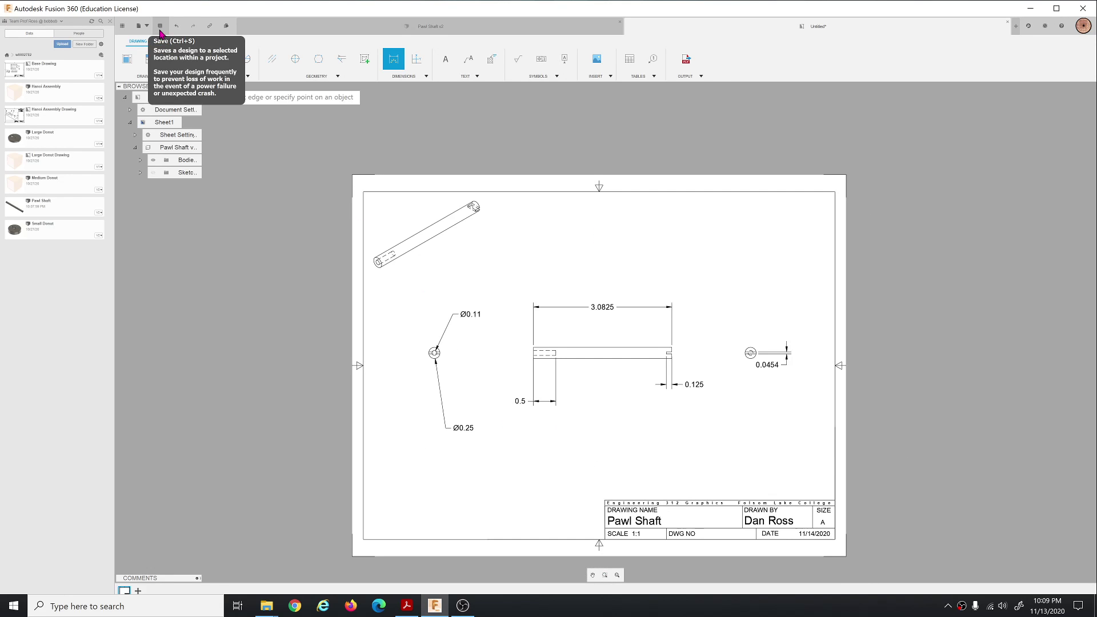
{"action": "left_click", "coordinate": [161, 28]}
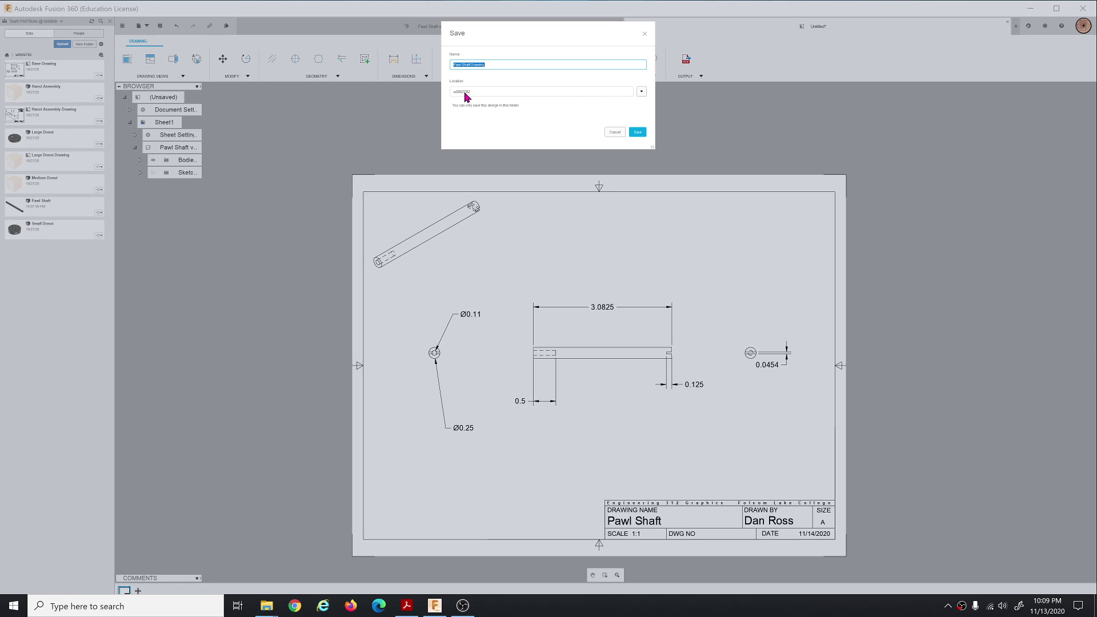
{"action": "left_click", "coordinate": [637, 132]}
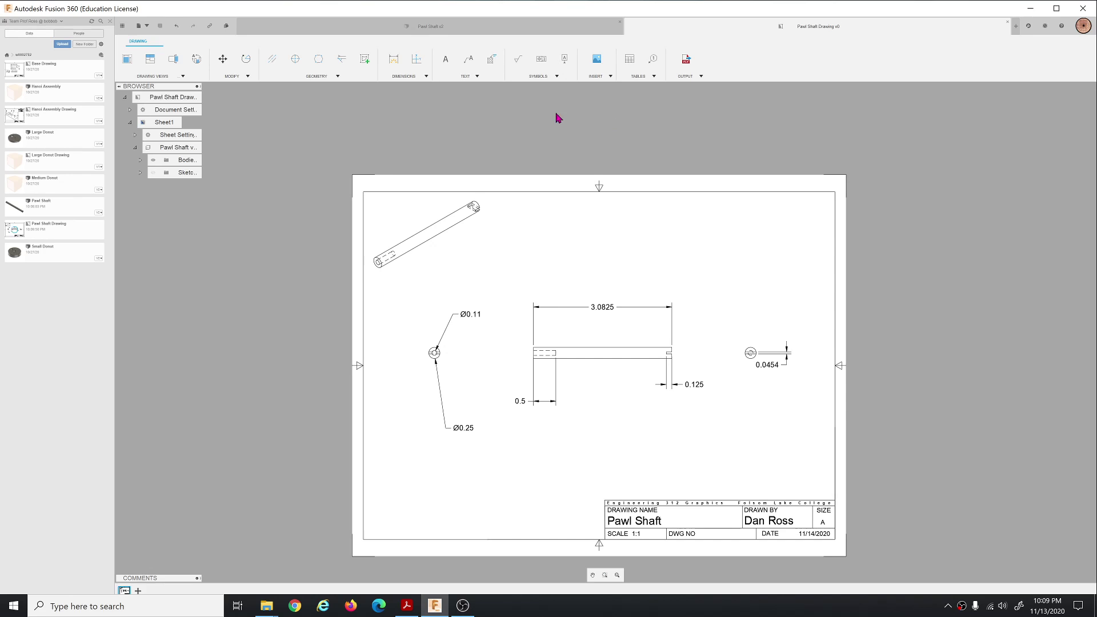
Step: Close both the Pawl Shaft design and its drawing
{"action": "left_click", "coordinate": [543, 31]}
{"action": "left_click", "coordinate": [703, 29]}
{"action": "left_click", "coordinate": [1008, 23]}
{"action": "left_click", "coordinate": [1007, 23]}
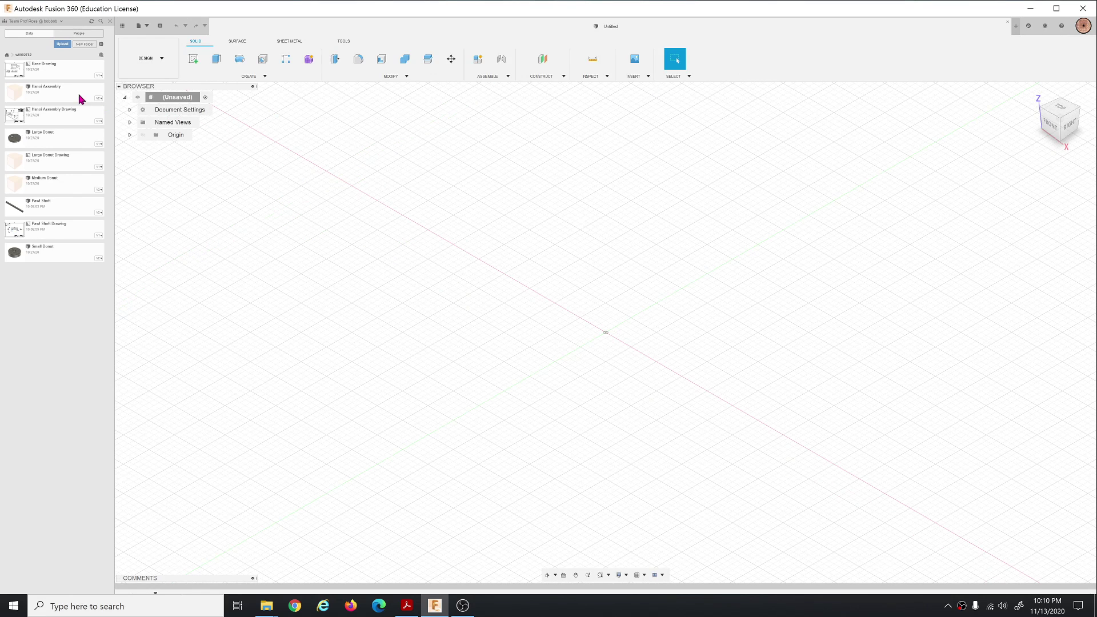
Step: Copy the Pawl Shaft design and the Pawl Shaft Drawing together to the Gearbox Group 0 project
{"action": "left_click", "coordinate": [63, 215]}
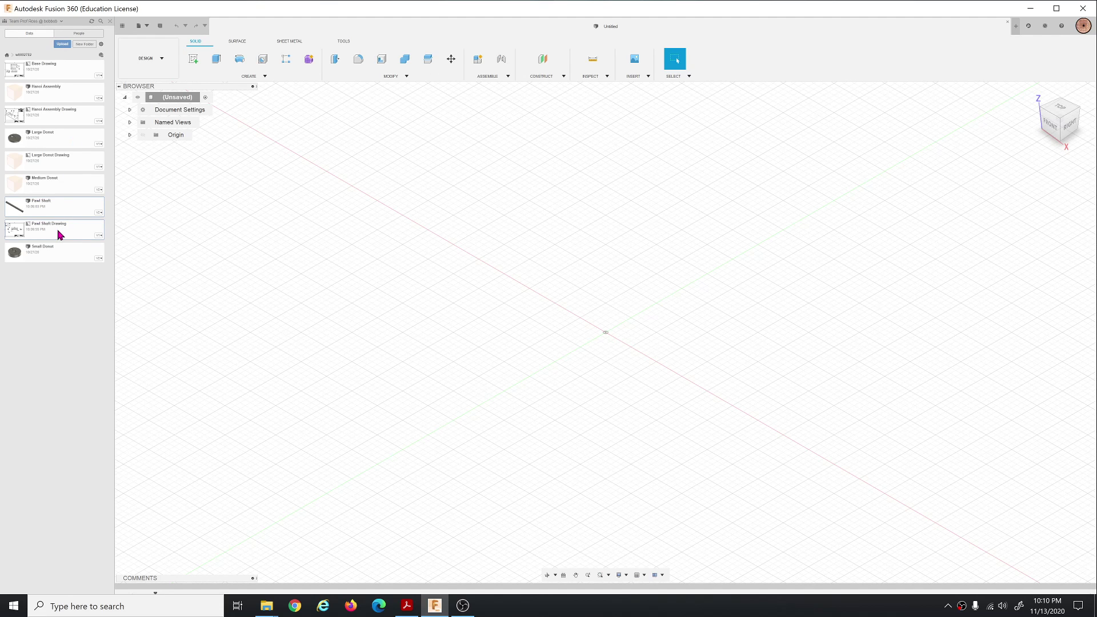
{"action": "right_click", "coordinate": [57, 235]}
{"action": "left_click", "coordinate": [79, 247]}
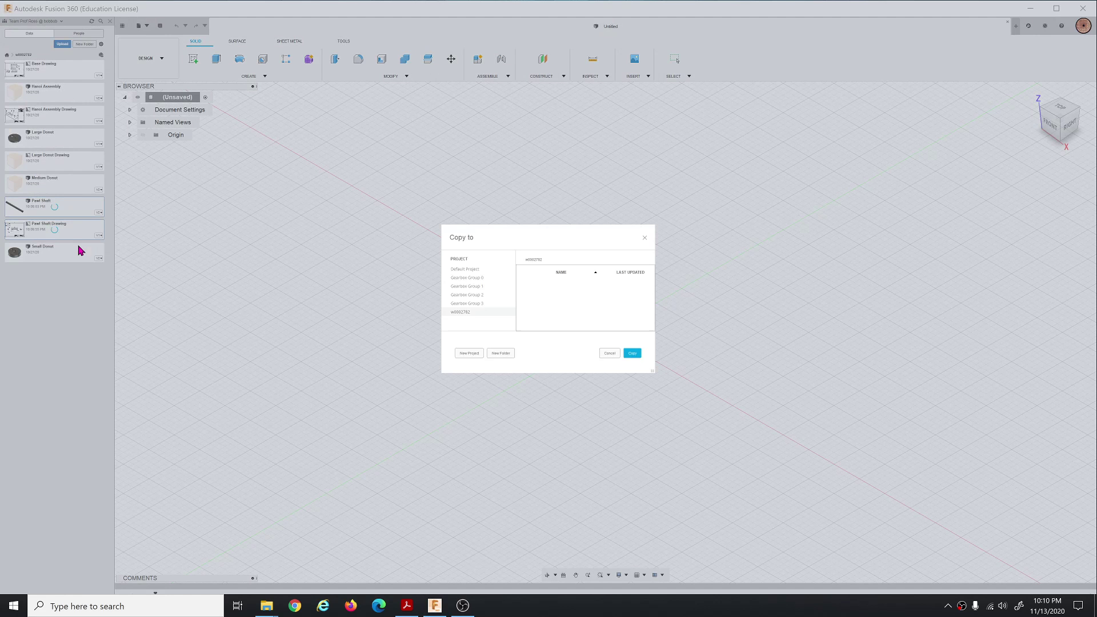
{"action": "left_click", "coordinate": [474, 279]}
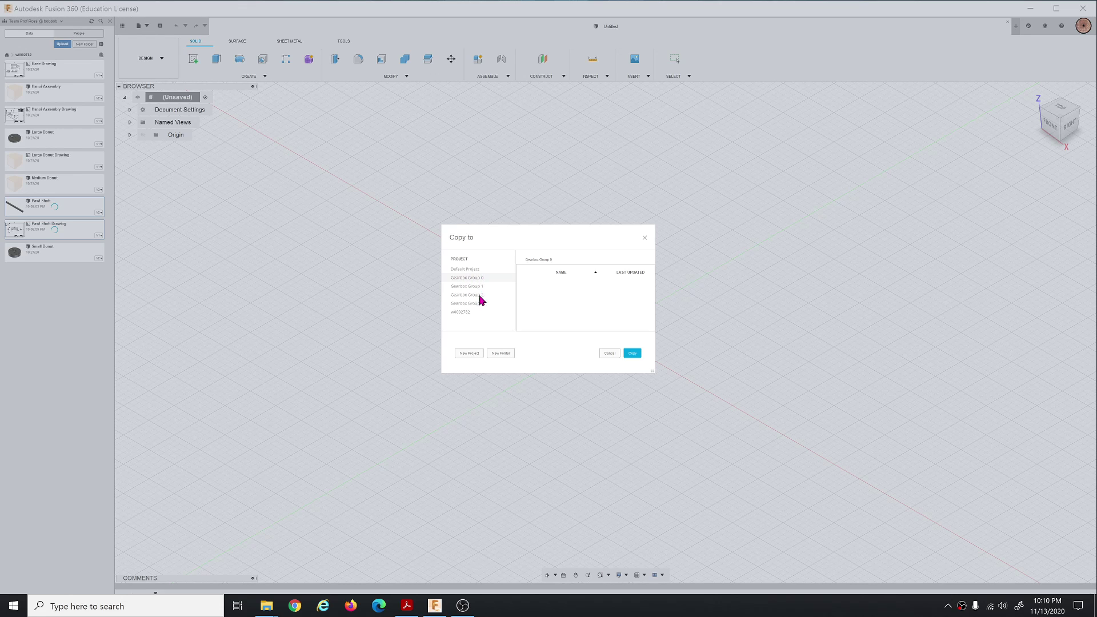
{"action": "left_click", "coordinate": [633, 354]}
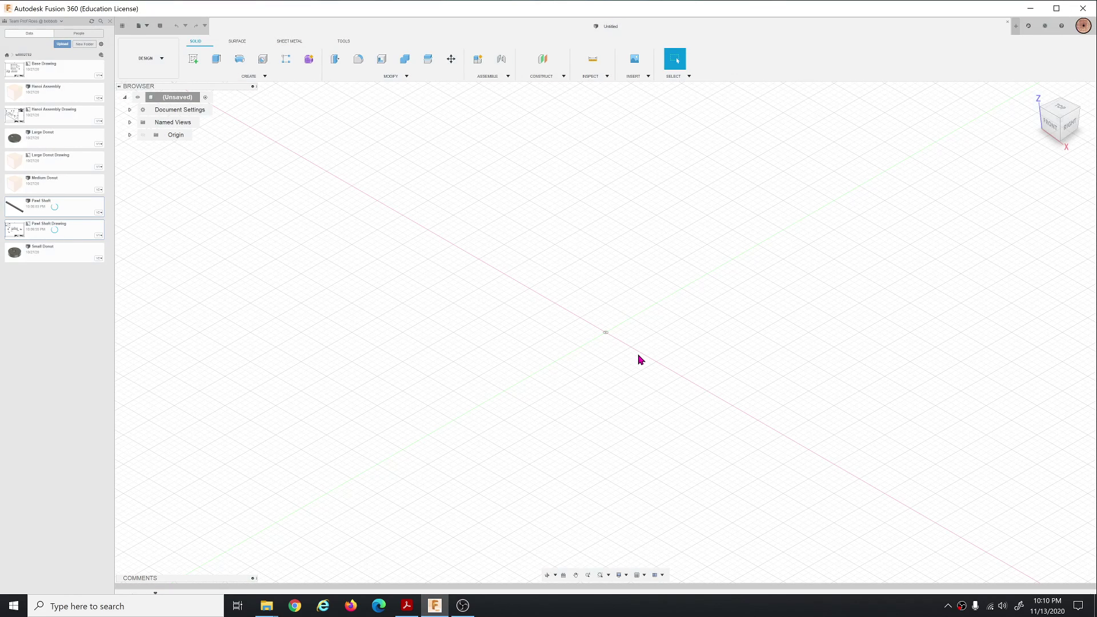
Step: Check the Gearbox Group 0 project for the copied Pawl Shaft files and return to the personal project
{"action": "left_click", "coordinate": [7, 61]}
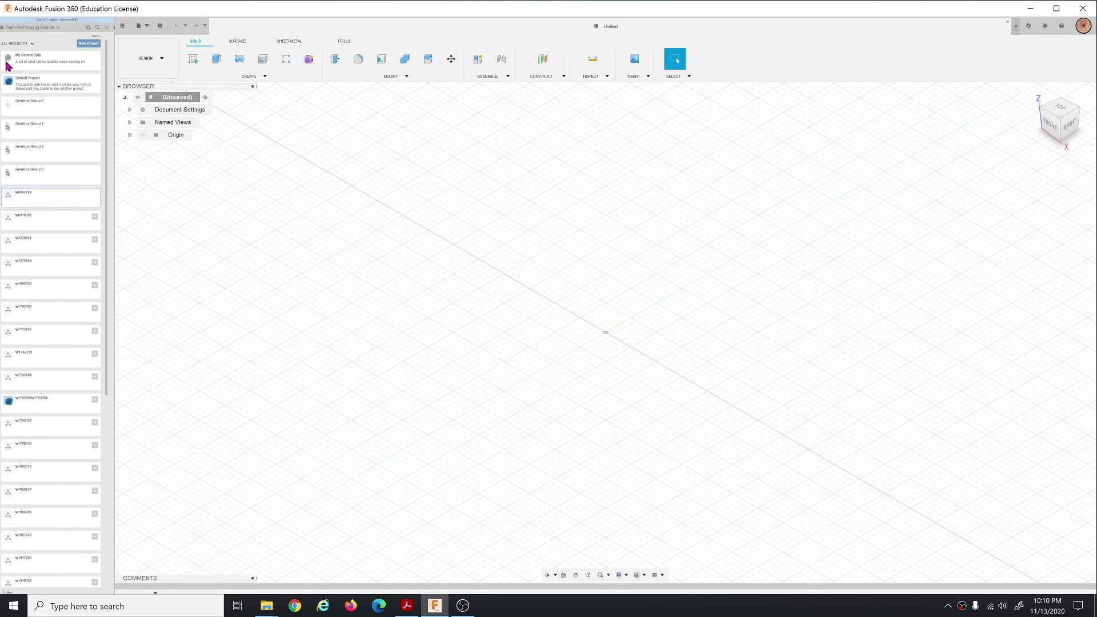
{"action": "left_click", "coordinate": [37, 108]}
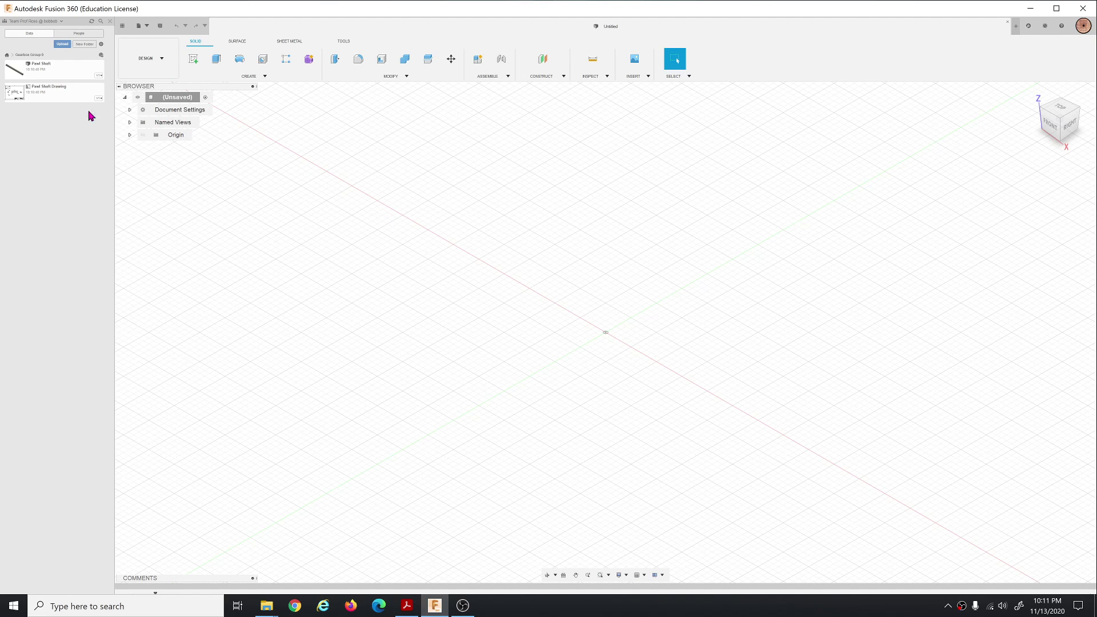
{"action": "left_click", "coordinate": [8, 58]}
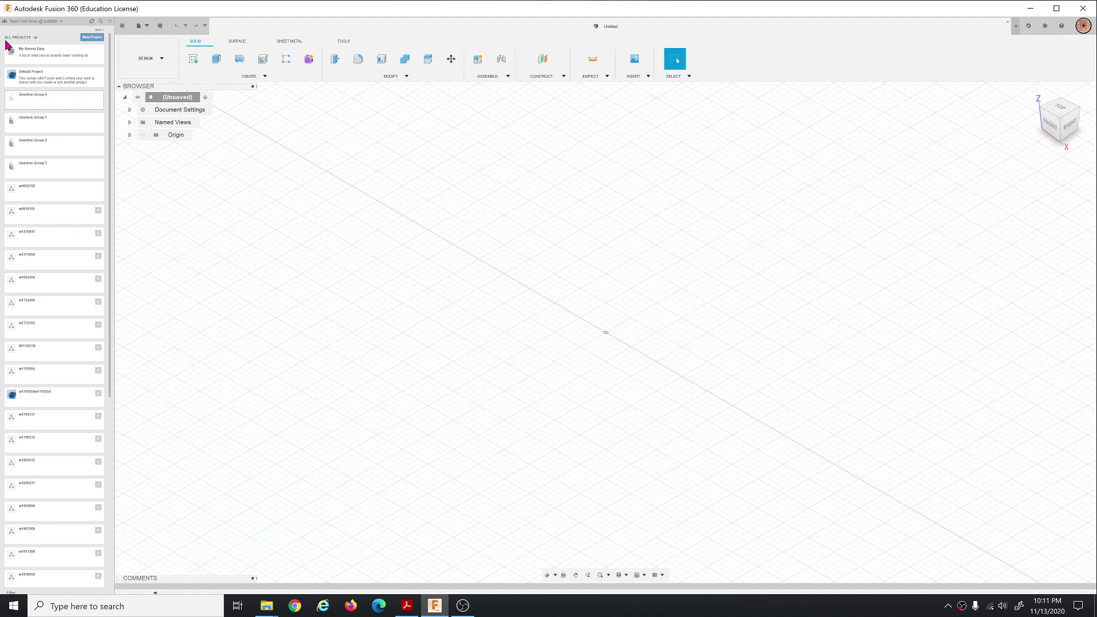
{"action": "left_click", "coordinate": [43, 104]}
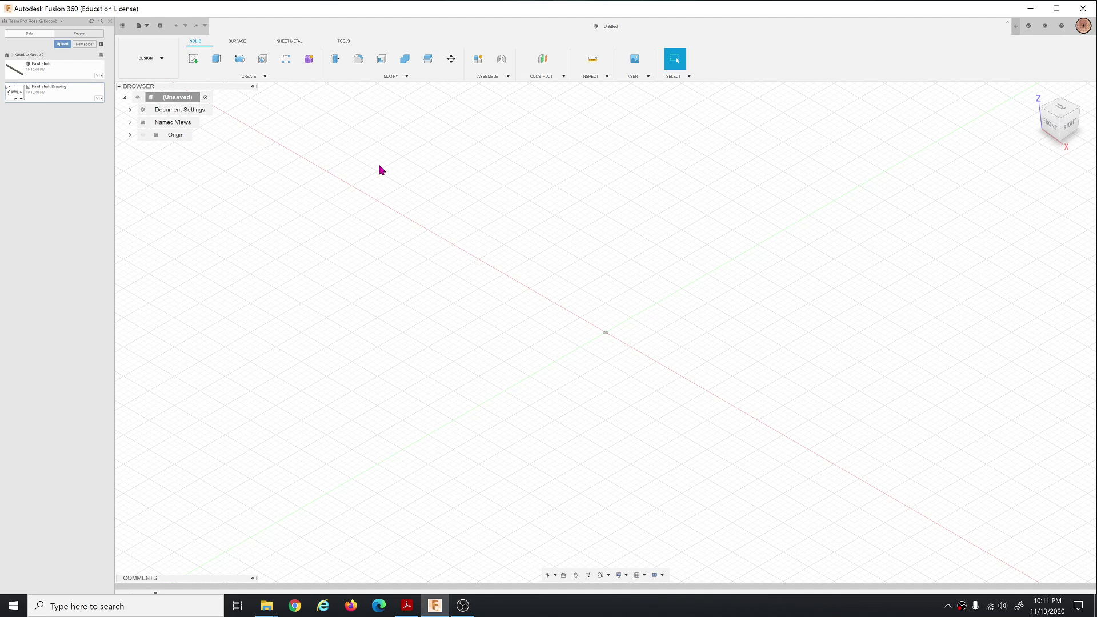
{"action": "left_click", "coordinate": [9, 56]}
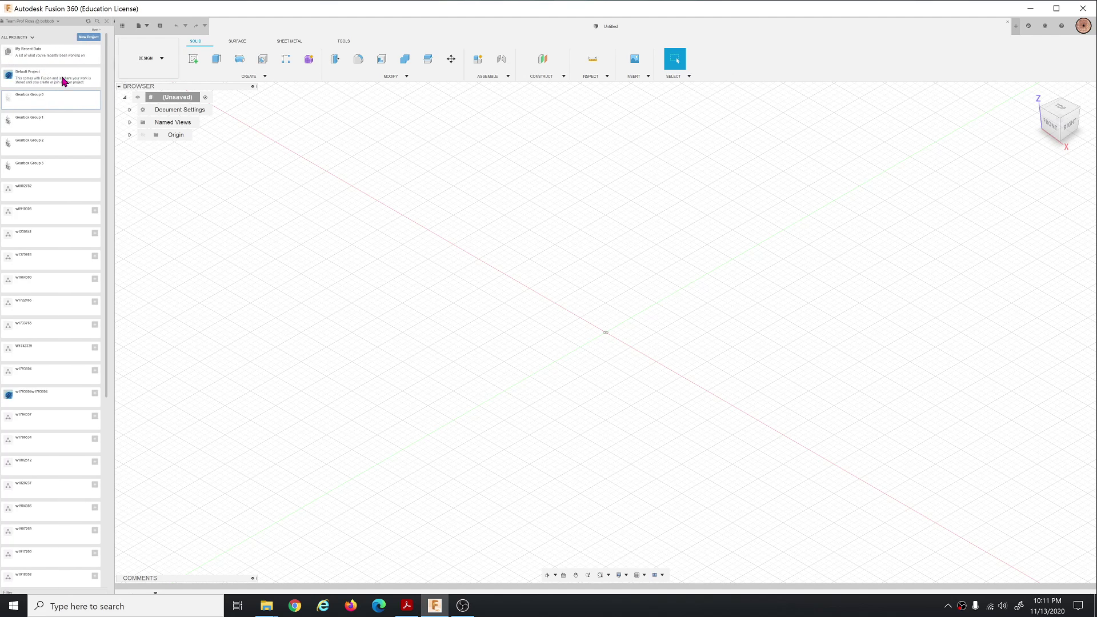
{"action": "left_click", "coordinate": [59, 197]}
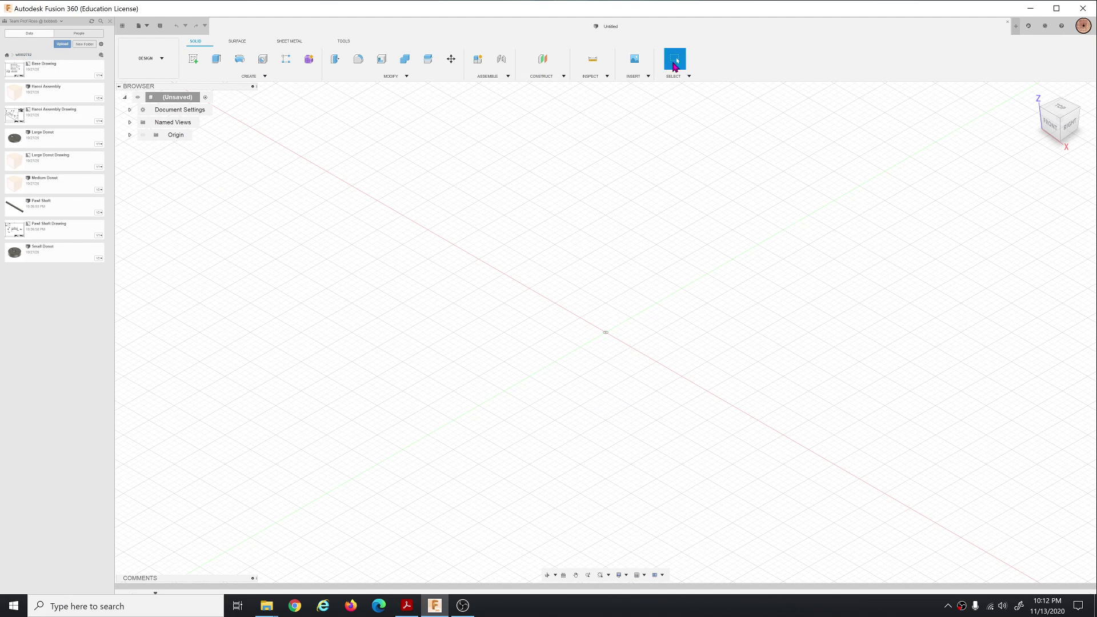
Step: Save the empty design as Assignment xxxxx Assembly in the personal project
{"action": "left_click", "coordinate": [1007, 22]}
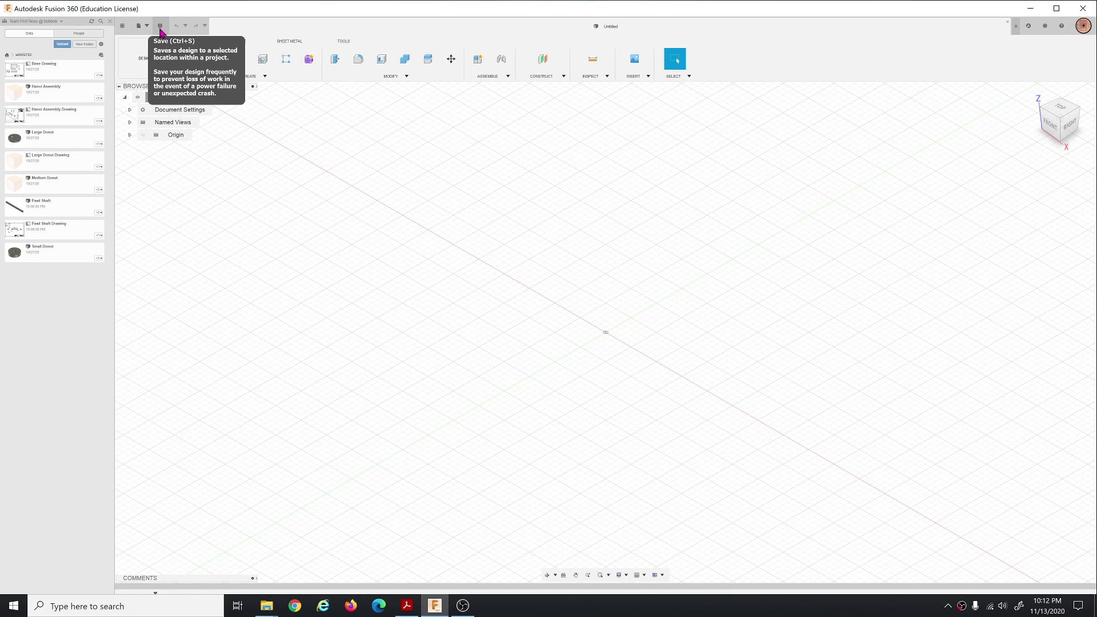
{"action": "left_click", "coordinate": [161, 29]}
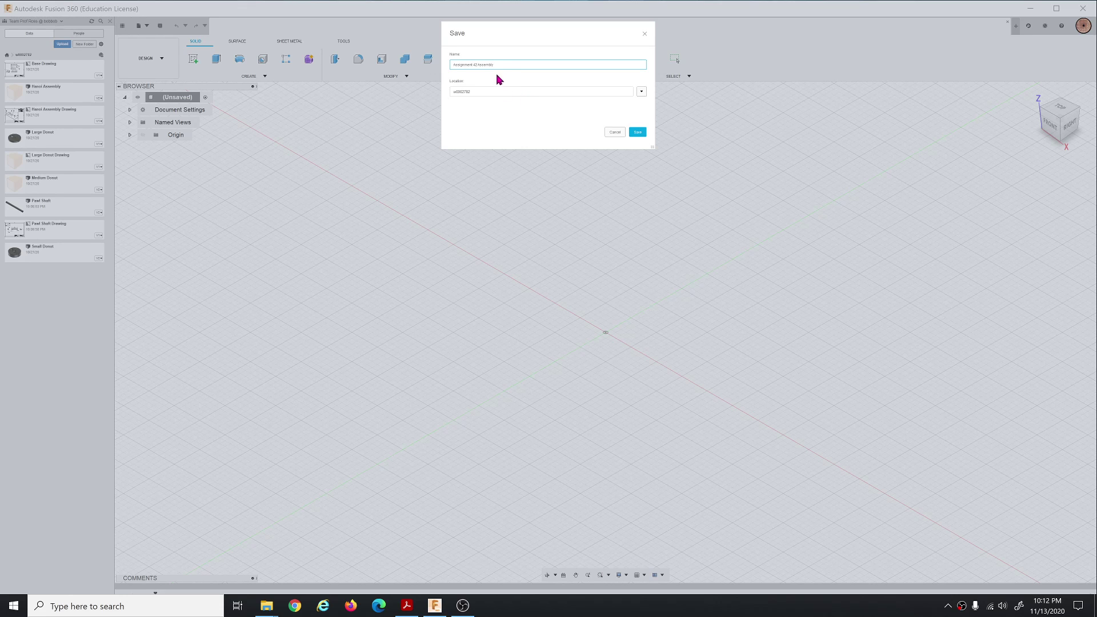
{"action": "left_click", "coordinate": [477, 64]}
{"action": "left_click", "coordinate": [638, 133]}
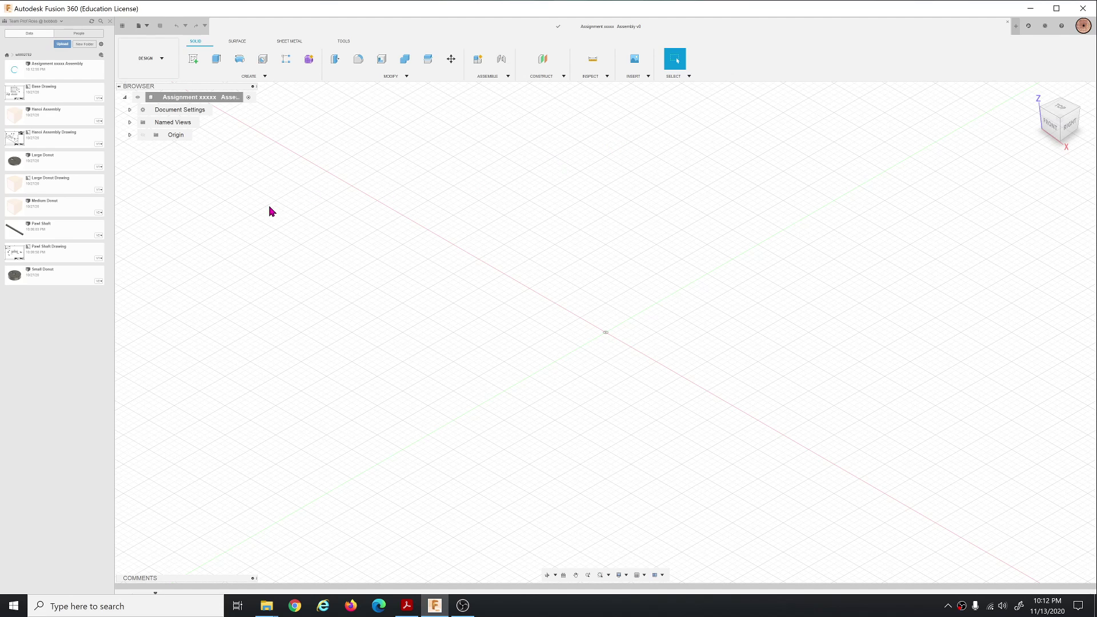
Step: Insert the Pawl Shaft from the Gearbox Group 0 project into the assembly at its default position
{"action": "left_click", "coordinate": [7, 56]}
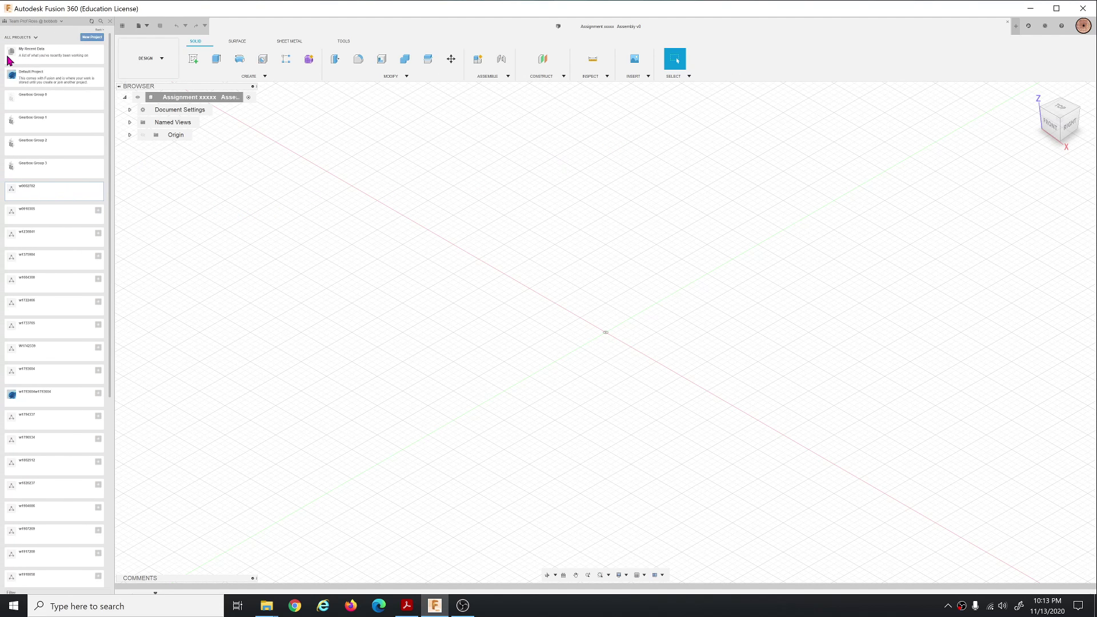
{"action": "left_click", "coordinate": [62, 110]}
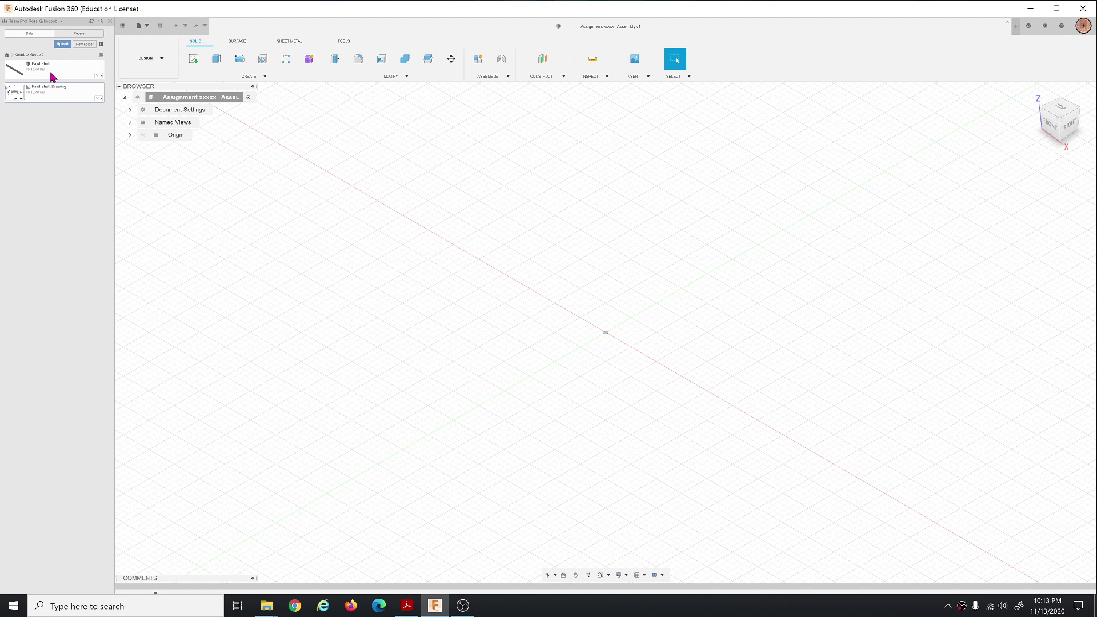
{"action": "left_click_drag", "start_coordinate": [50, 77], "coordinate": [635, 298]}
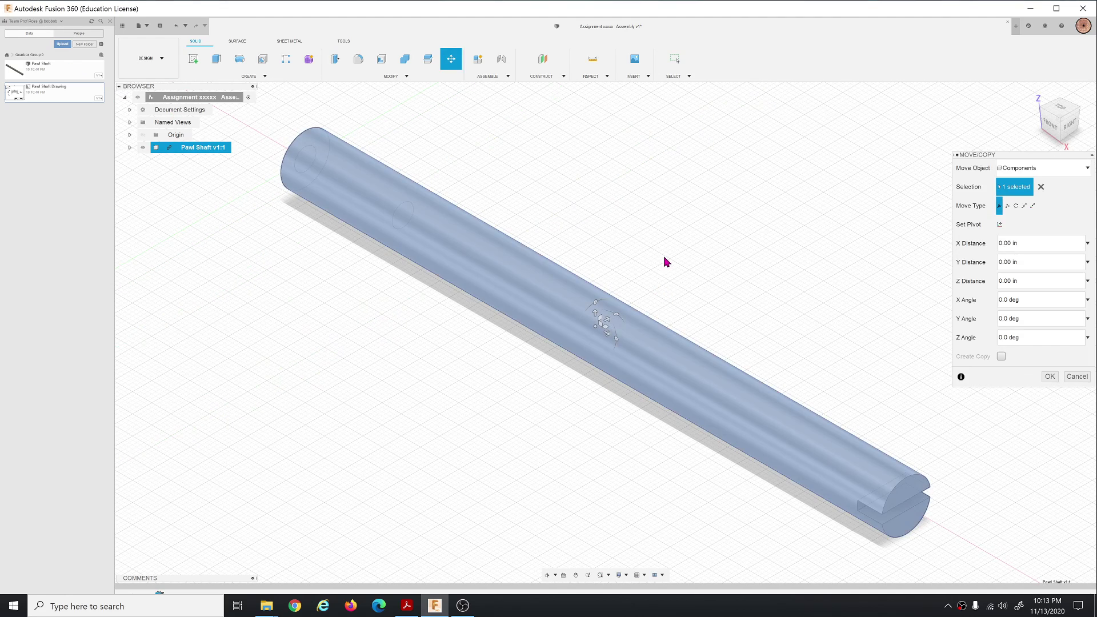
{"action": "key", "text": "Return"}
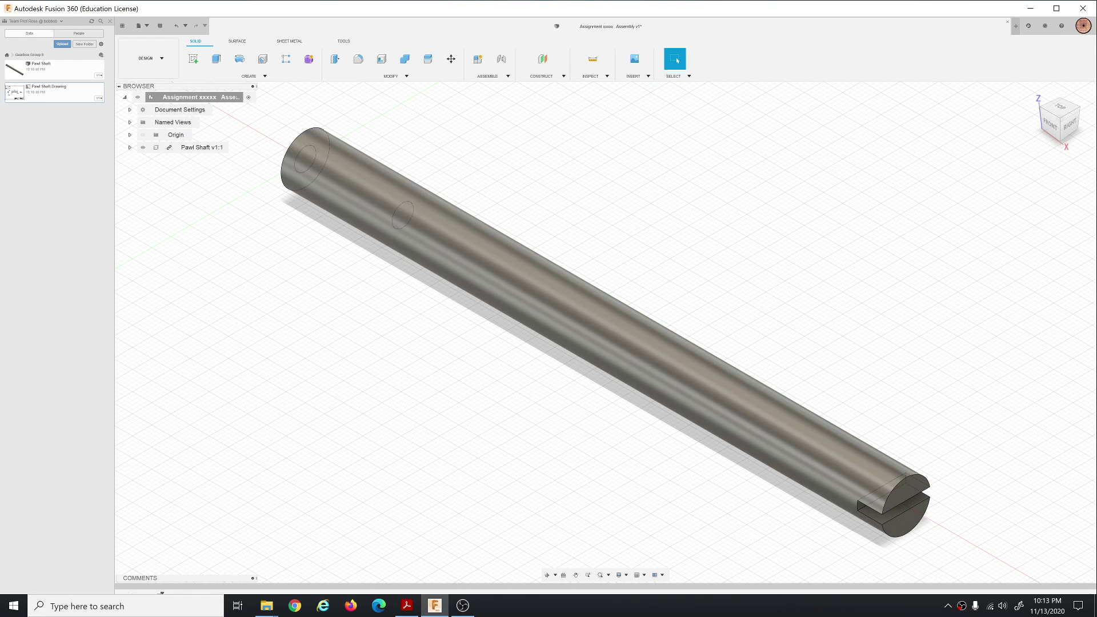
Step: Look up the McMaster-Carr screw drawing on page 10 of the Project Instructions PDF in Acrobat Reader and return to Fusion 360
{"action": "key", "text": "alt+Tab"}
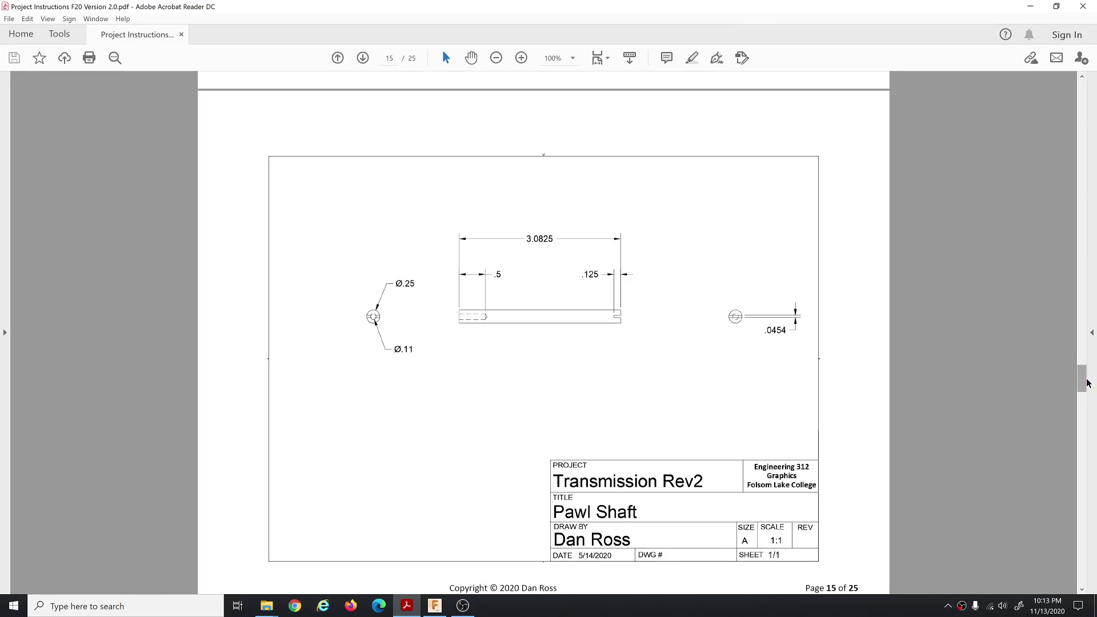
{"action": "left_click_drag", "start_coordinate": [1084, 380], "coordinate": [1066, 277]}
{"action": "scroll", "coordinate": [1066, 277], "scroll_direction": "down", "scroll_amount": 8}
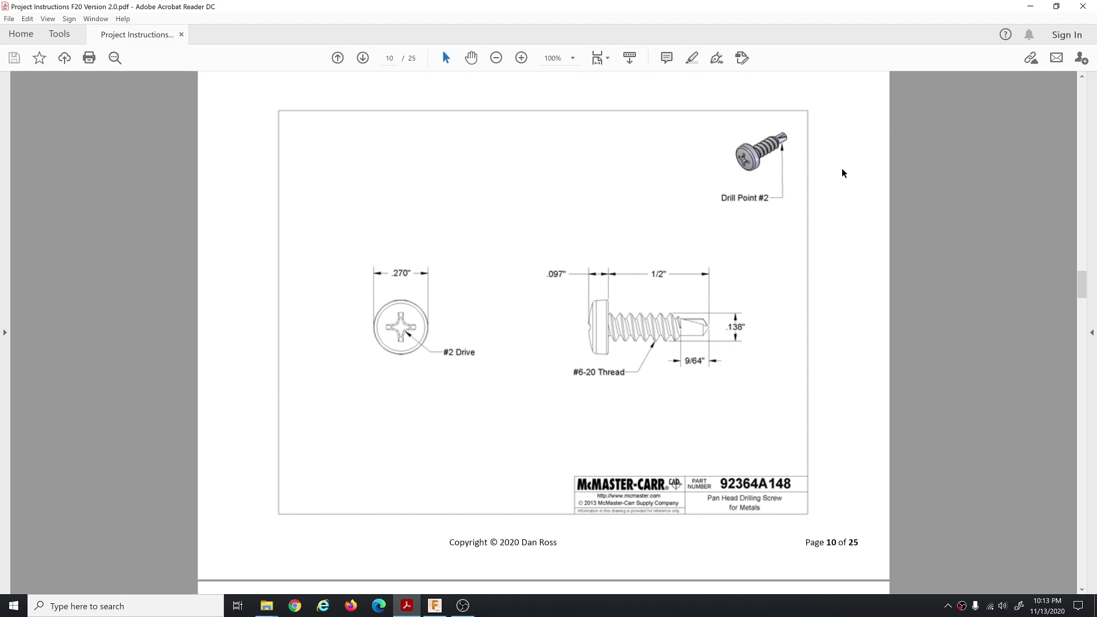
{"action": "left_click_drag", "start_coordinate": [876, 12], "coordinate": [17, 606]}
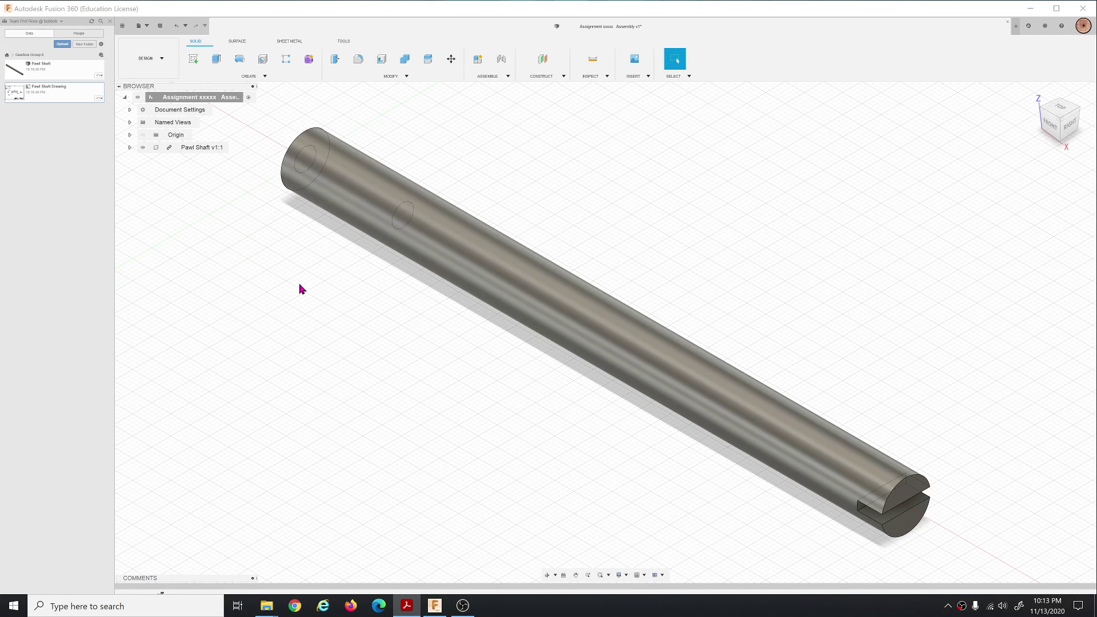
Step: Search the McMaster-Carr component library for part 92360A148 and open its product details
{"action": "left_click", "coordinate": [648, 77]}
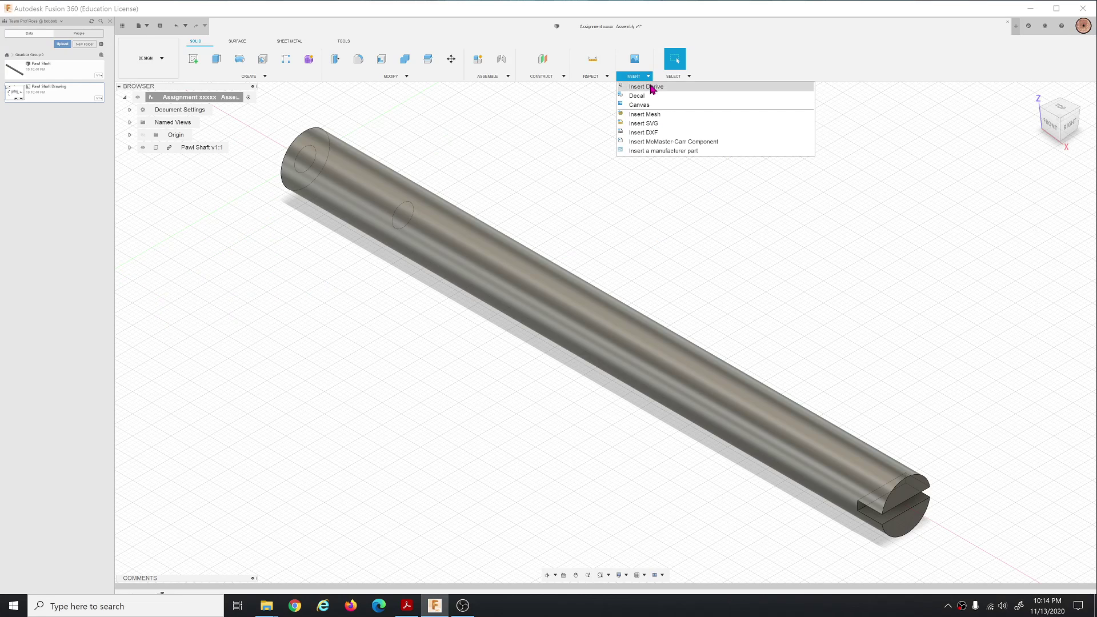
{"action": "left_click", "coordinate": [696, 142]}
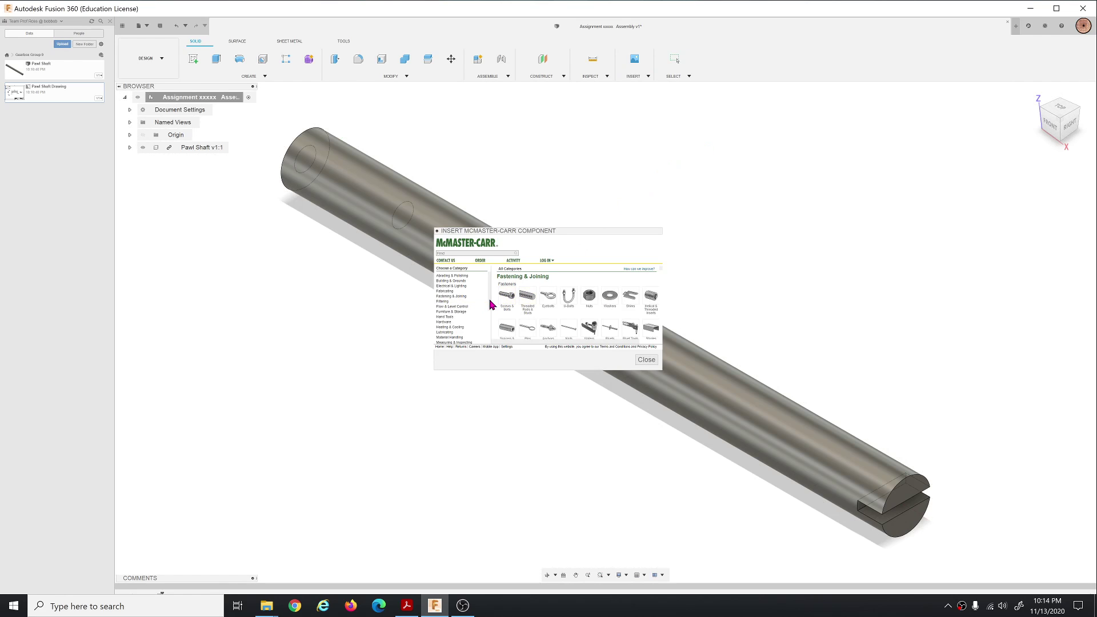
{"action": "left_click", "coordinate": [495, 253]}
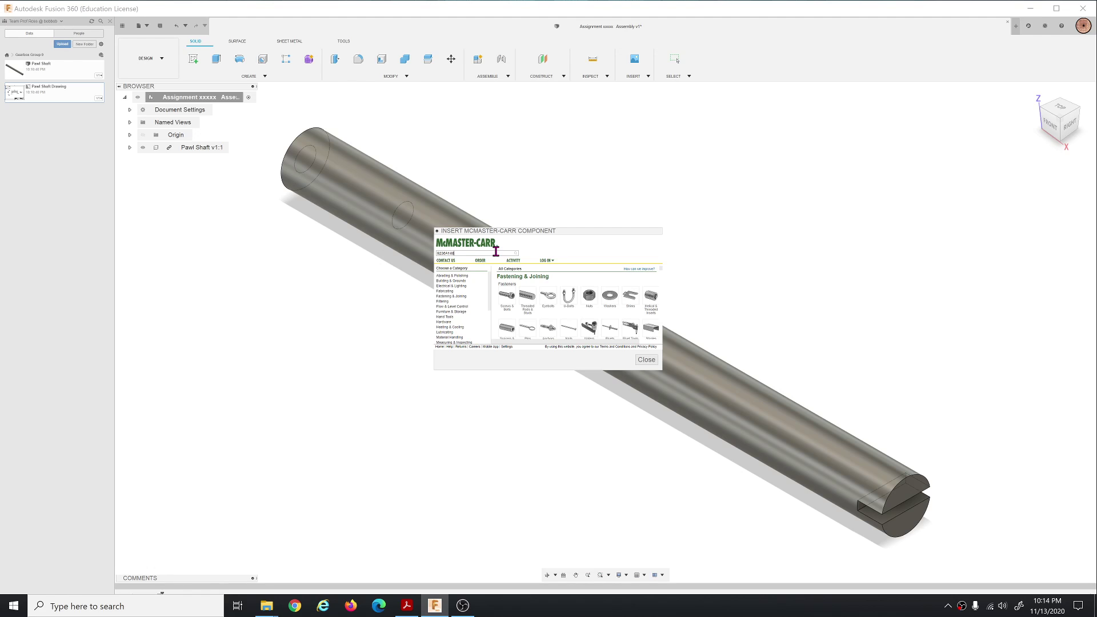
{"action": "key", "text": "Return"}
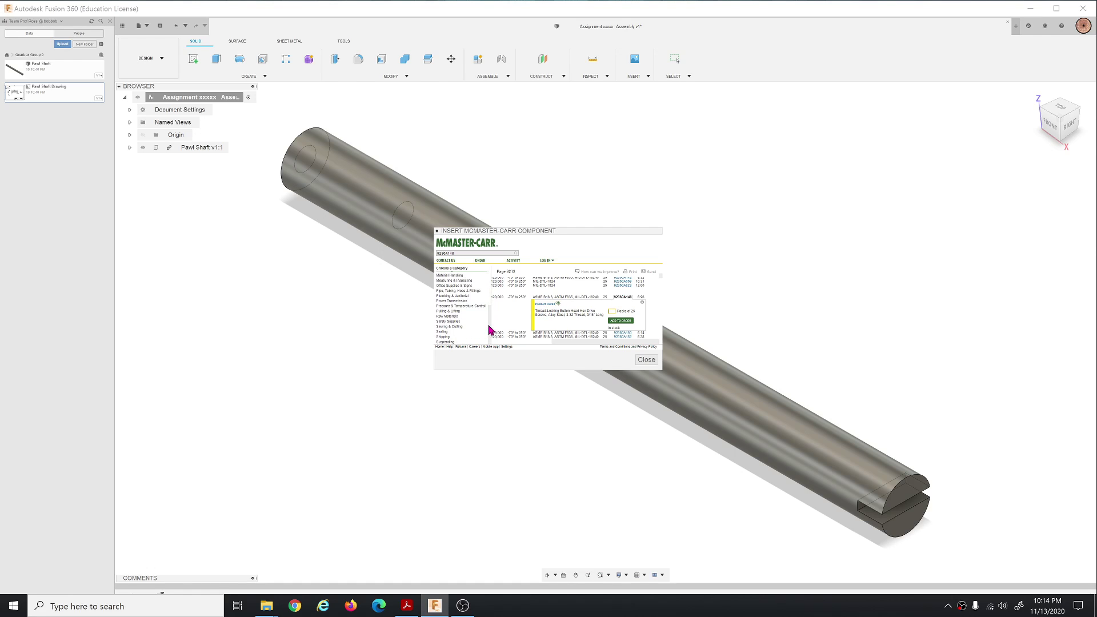
{"action": "mouse_move", "coordinate": [490, 283]}
{"action": "left_mouse_down"}
{"action": "mouse_move", "coordinate": [491, 328]}
{"action": "mouse_move", "coordinate": [492, 277]}
{"action": "left_mouse_up"}
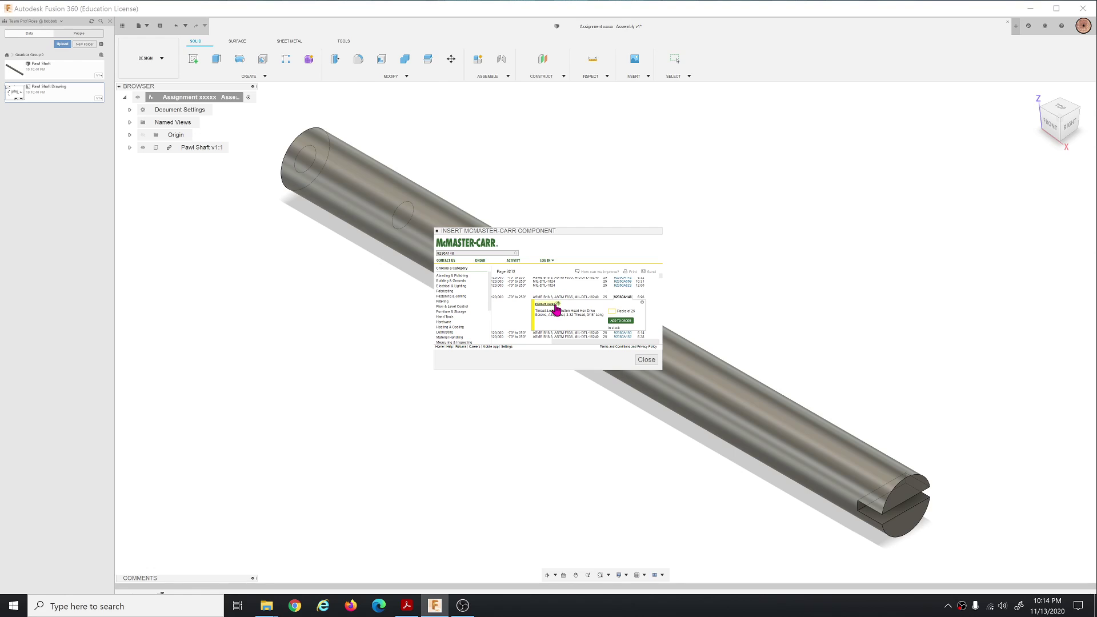
{"action": "left_click_drag", "start_coordinate": [583, 235], "coordinate": [574, 236]}
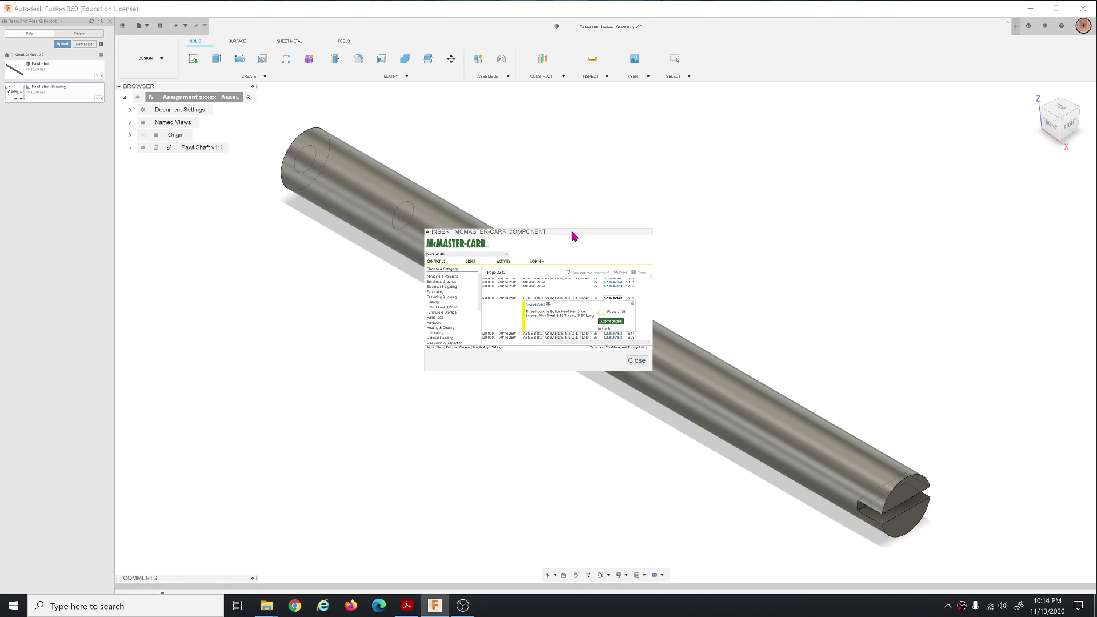
{"action": "left_click", "coordinate": [542, 308]}
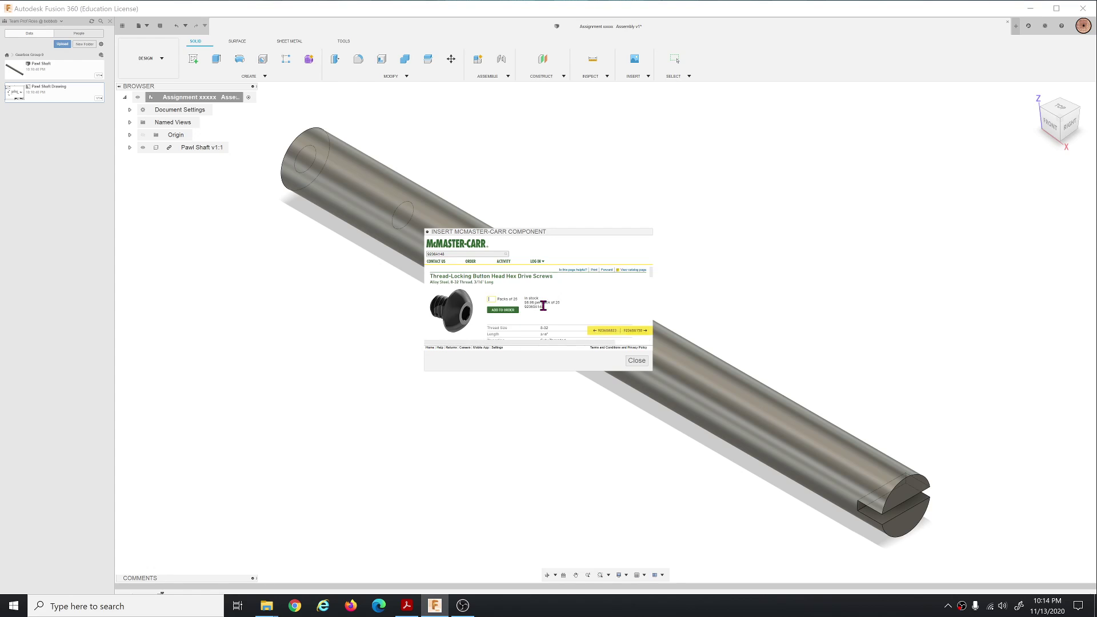
Step: Insert the 3-D STEP model of the button head hex drive screw into the assembly at its default position
{"action": "scroll", "coordinate": [557, 311], "scroll_direction": "down", "scroll_amount": 4}
{"action": "scroll", "coordinate": [553, 313], "scroll_direction": "down", "scroll_amount": 5}
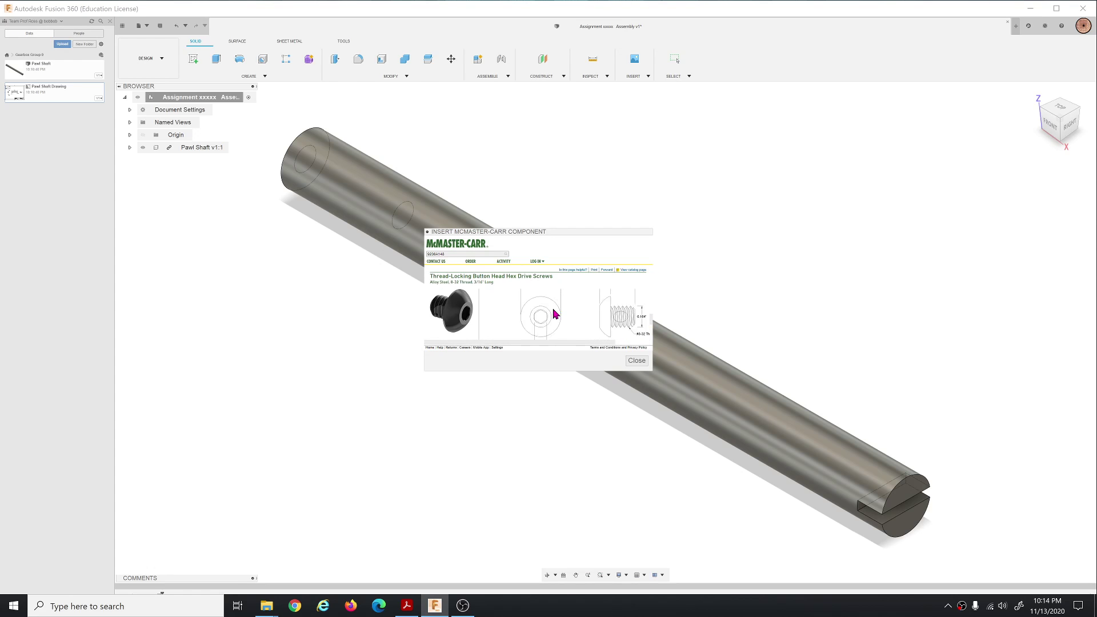
{"action": "left_click", "coordinate": [516, 312]}
{"action": "left_click", "coordinate": [497, 331]}
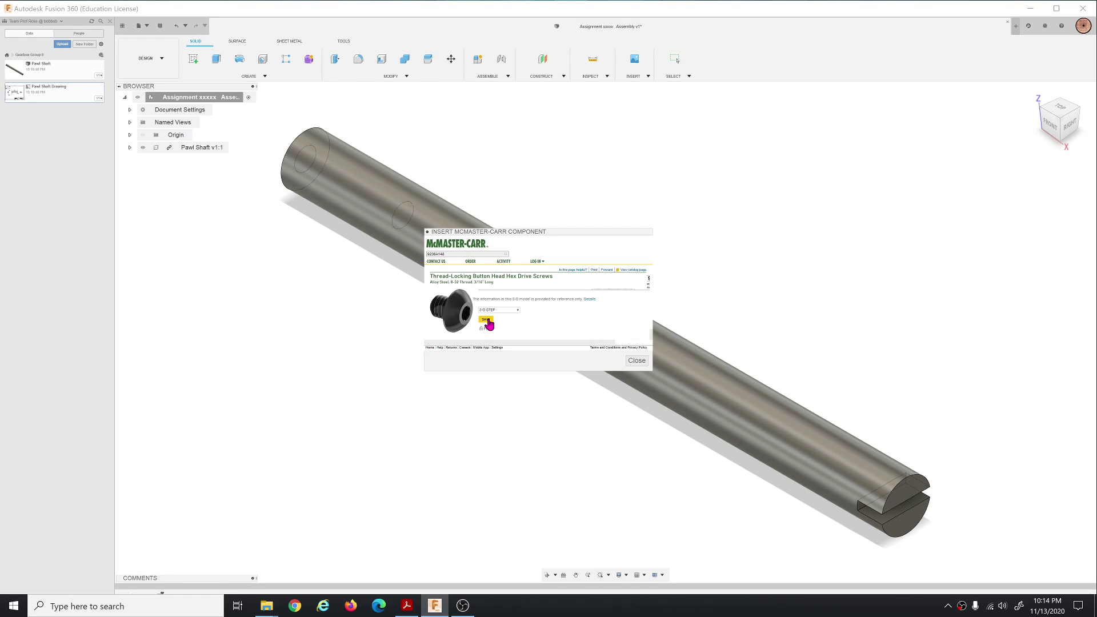
{"action": "left_click", "coordinate": [486, 320]}
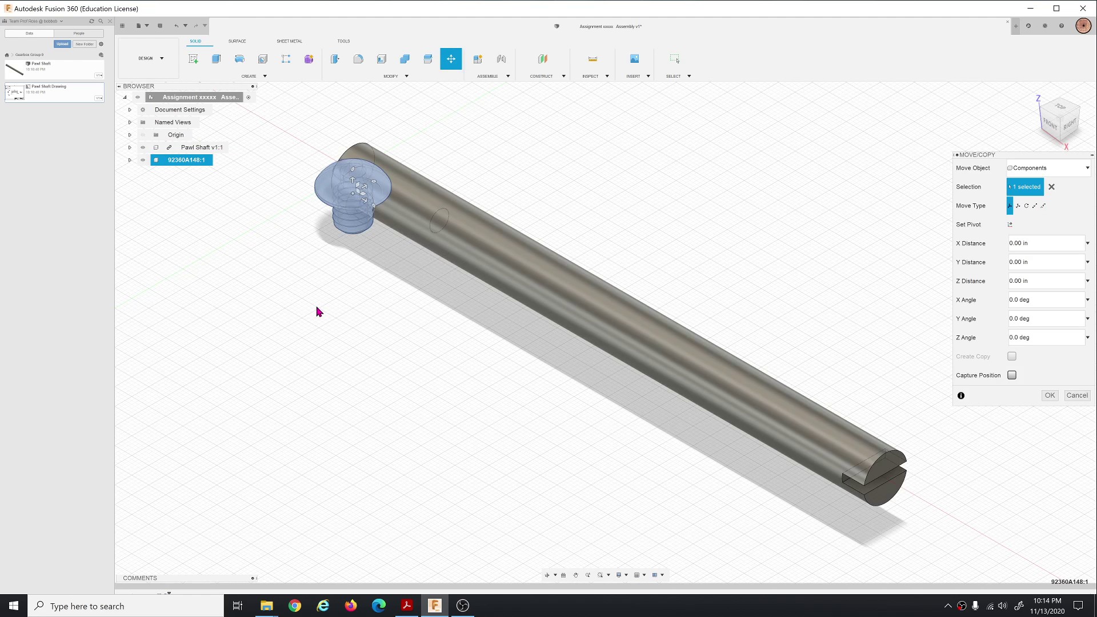
{"action": "mouse_move", "coordinate": [362, 310]}
{"action": "middle_mouse_down", "text": "shift"}
{"action": "mouse_move", "coordinate": [372, 277]}
{"action": "mouse_move", "coordinate": [365, 301]}
{"action": "middle_mouse_up", "text": "shift"}
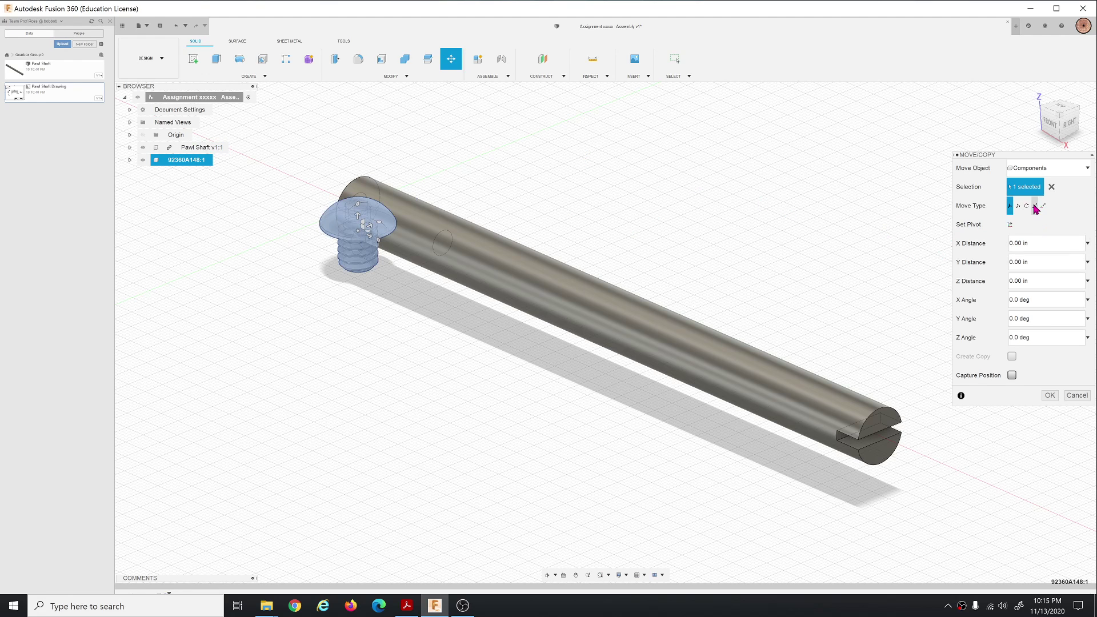
{"action": "key", "text": "Escape"}
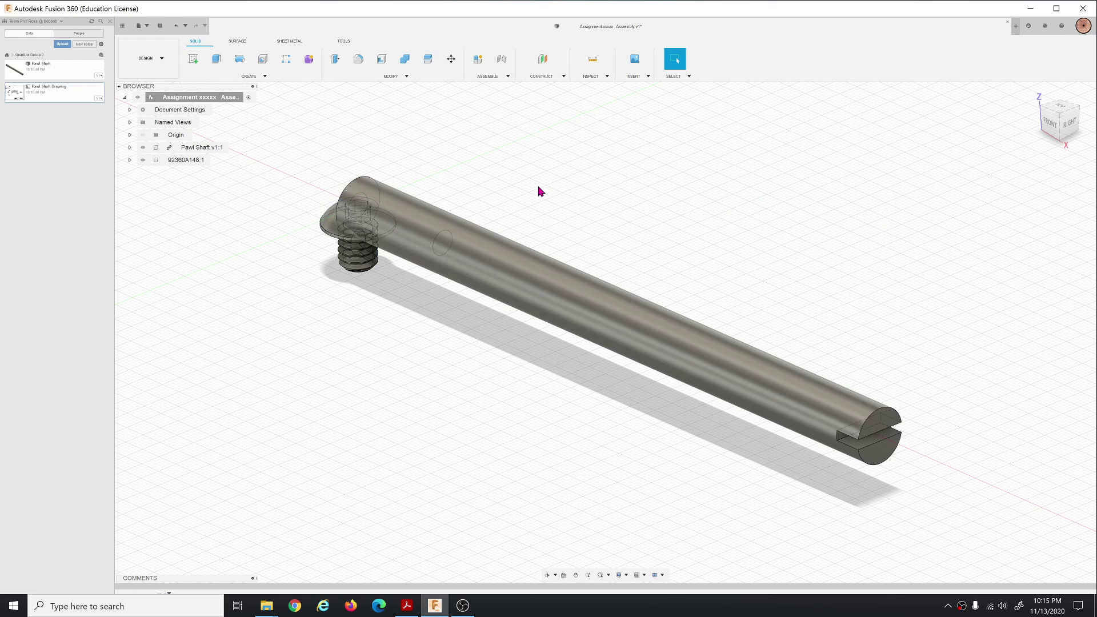
Step: Rotate the 92360A148 screw component -90 degrees about the Y axis with Move/Copy
{"action": "left_click", "coordinate": [177, 160]}
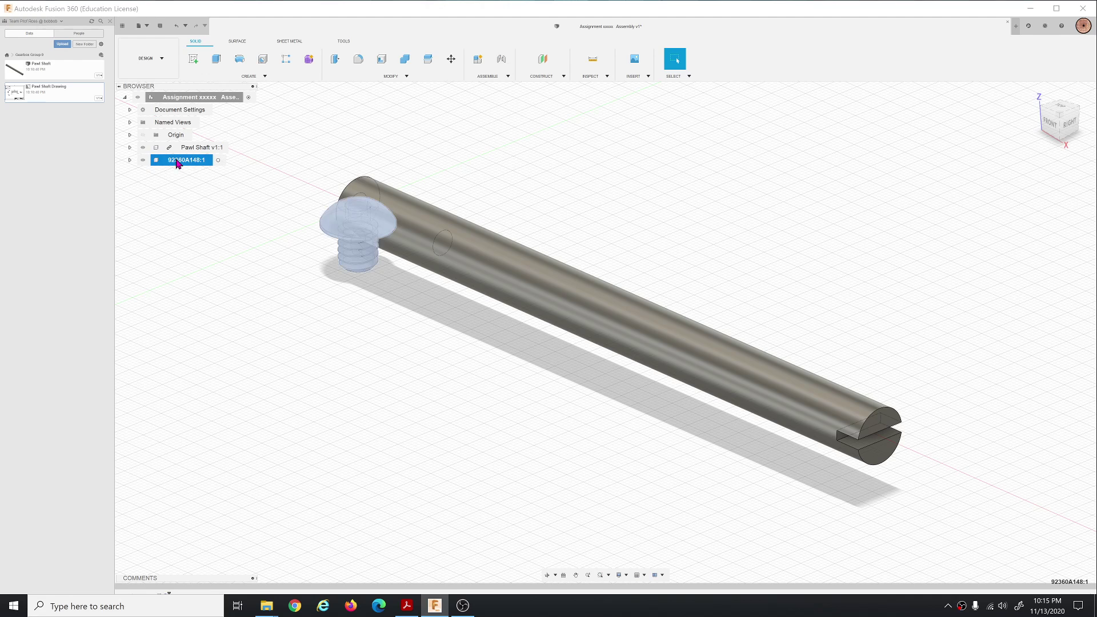
{"action": "right_click", "coordinate": [177, 163]}
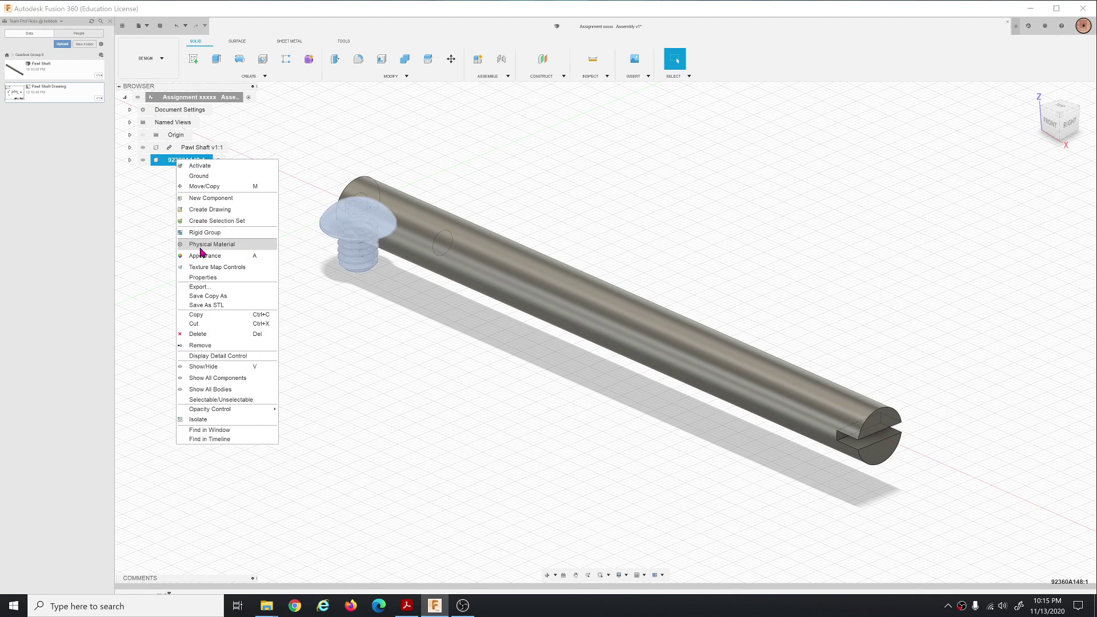
{"action": "left_click", "coordinate": [247, 186]}
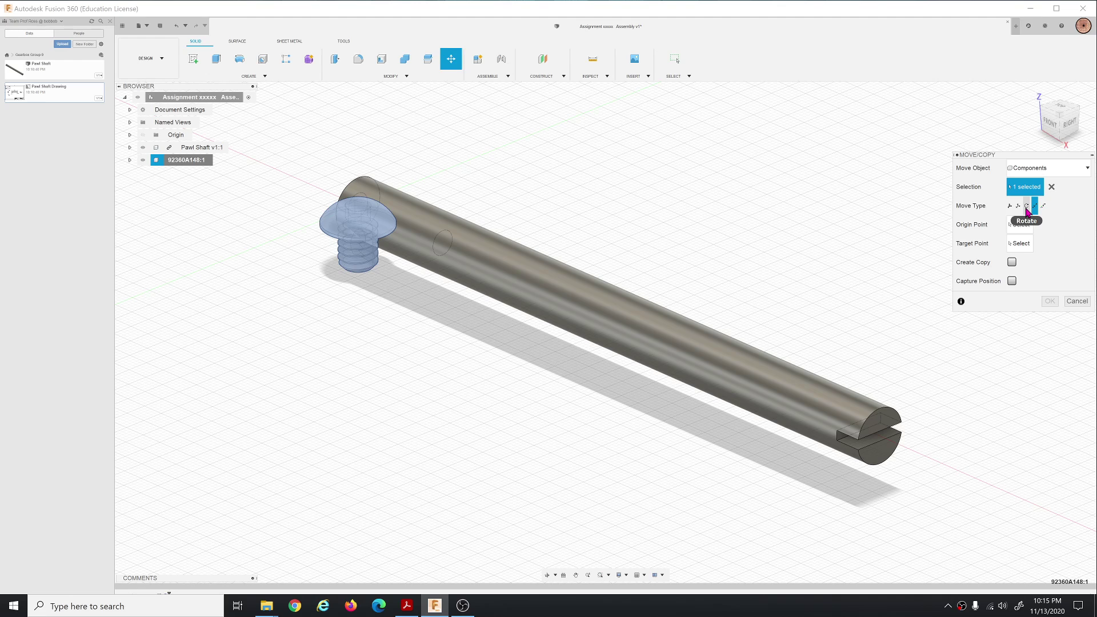
{"action": "left_click", "coordinate": [1027, 206]}
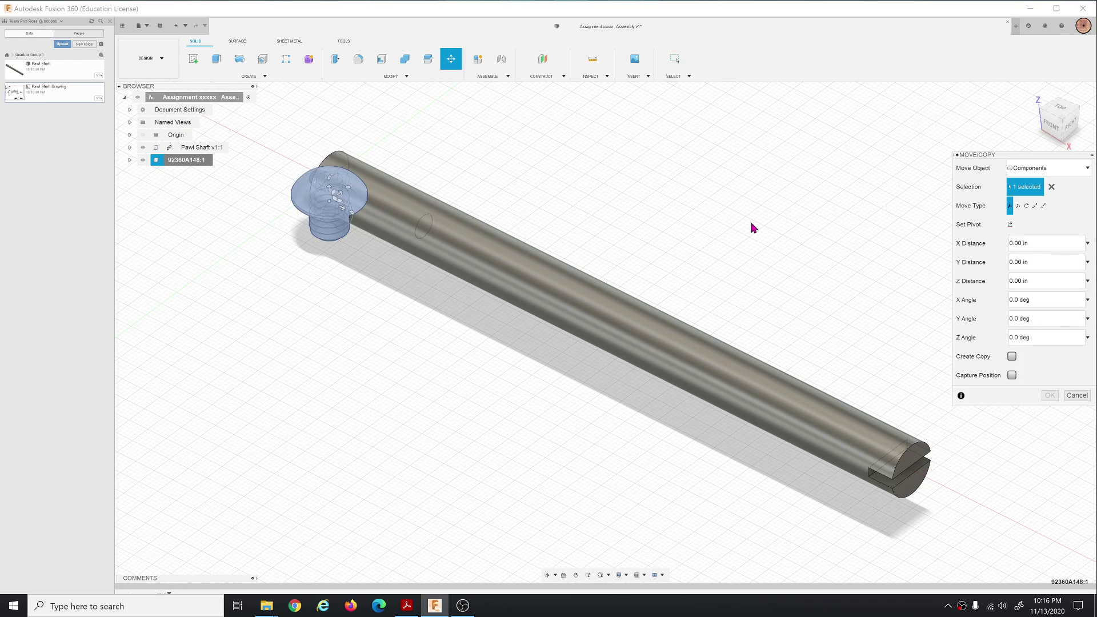
{"action": "left_click", "coordinate": [1010, 207]}
{"action": "left_click_drag", "start_coordinate": [347, 187], "coordinate": [345, 121]}
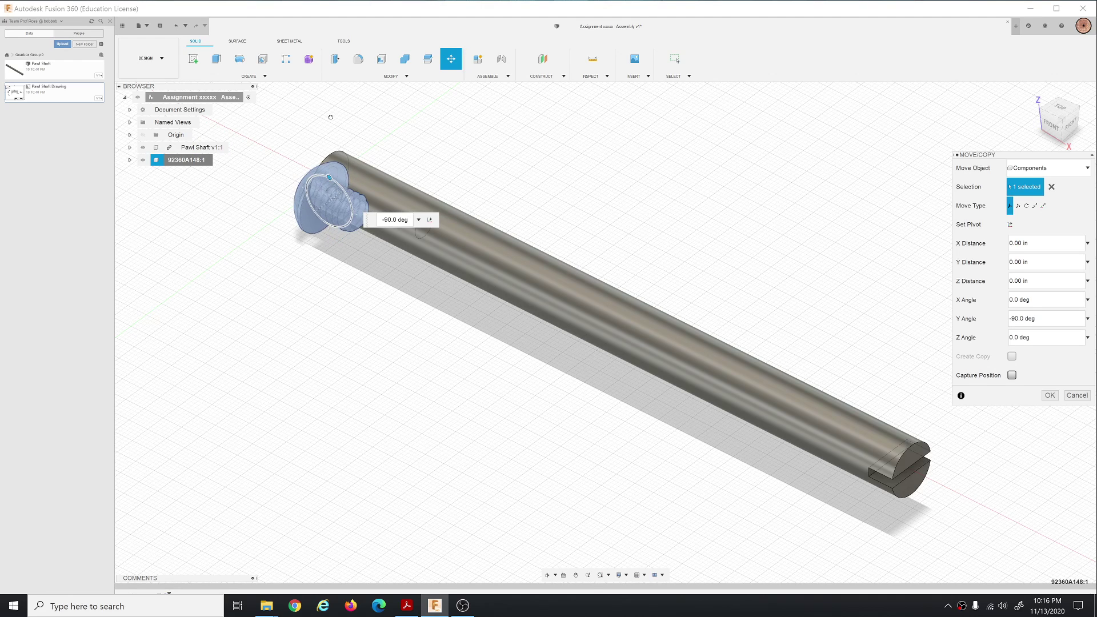
{"action": "middle_click_drag", "start_coordinate": [497, 183], "coordinate": [512, 179], "text": "shift"}
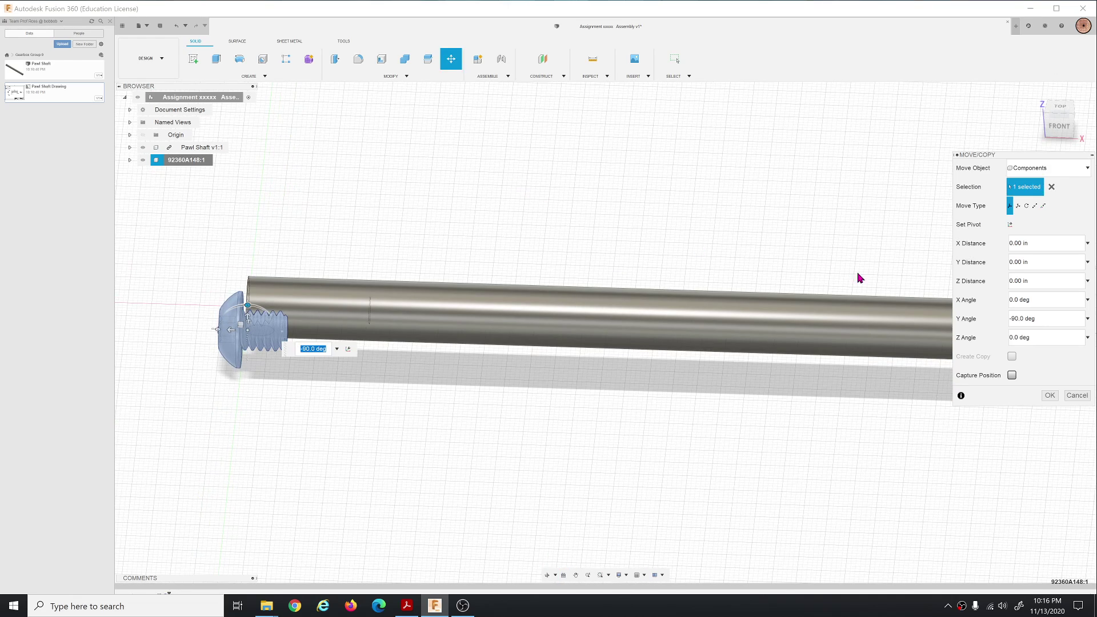
Step: Move the screw point to point from the underside edge of its head to the adjacent end face of the Pawl Shaft
{"action": "left_click", "coordinate": [1035, 206]}
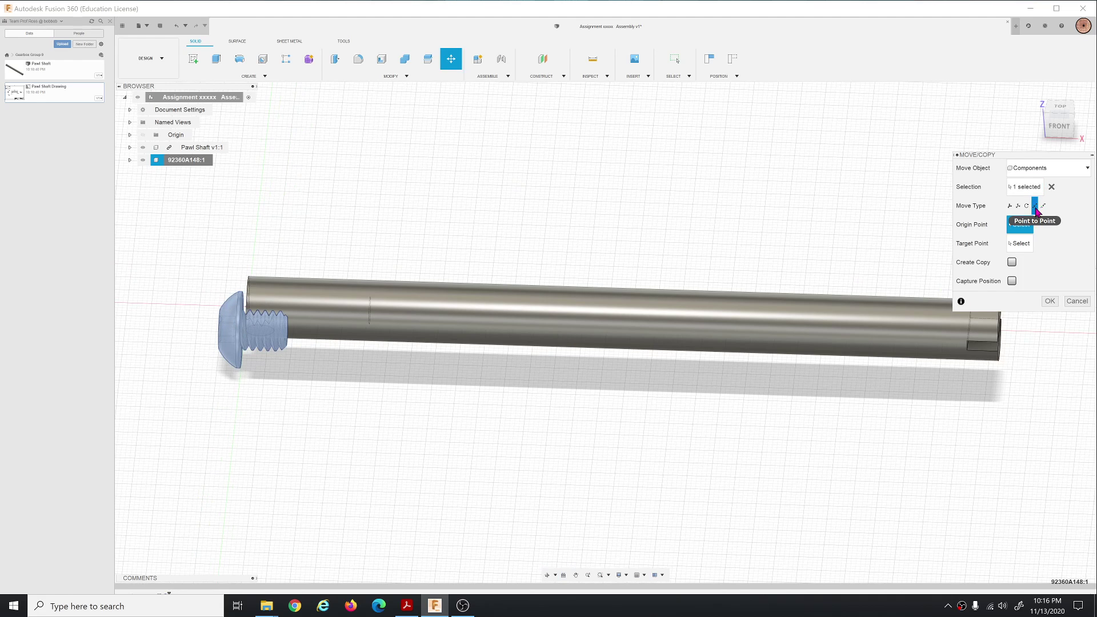
{"action": "middle_click_drag", "start_coordinate": [265, 398], "coordinate": [251, 392], "text": "shift"}
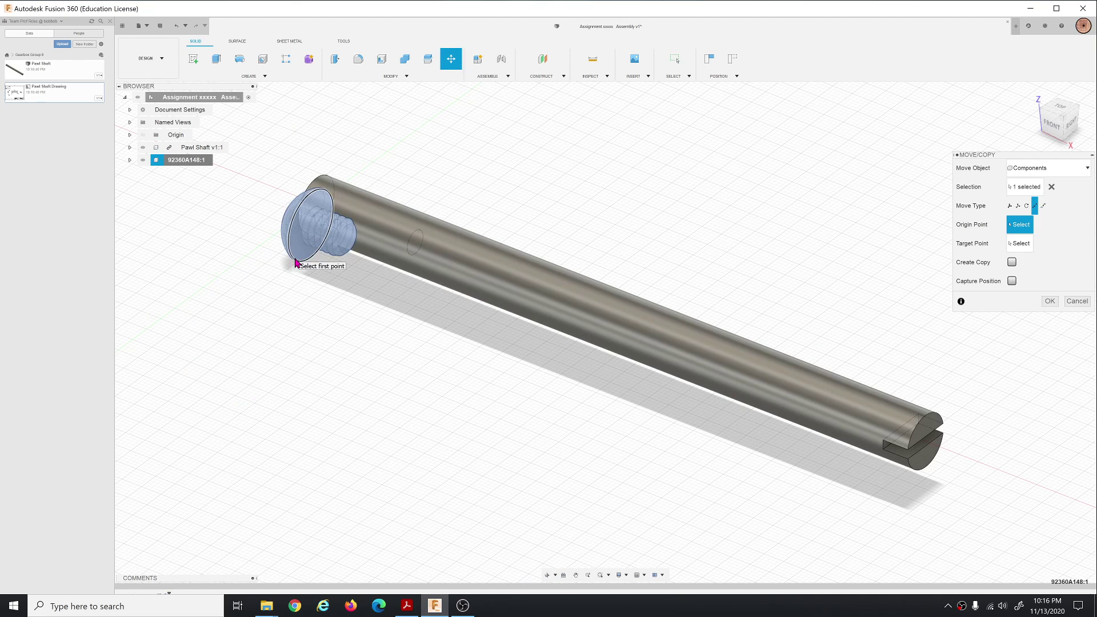
{"action": "left_click", "coordinate": [296, 262]}
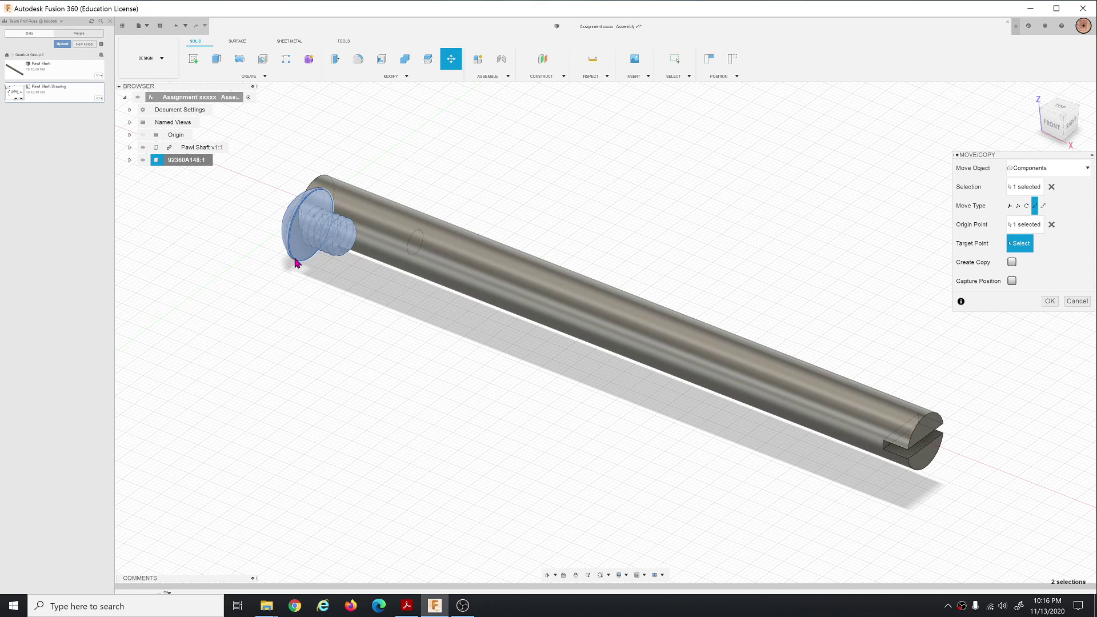
{"action": "left_click", "coordinate": [319, 181]}
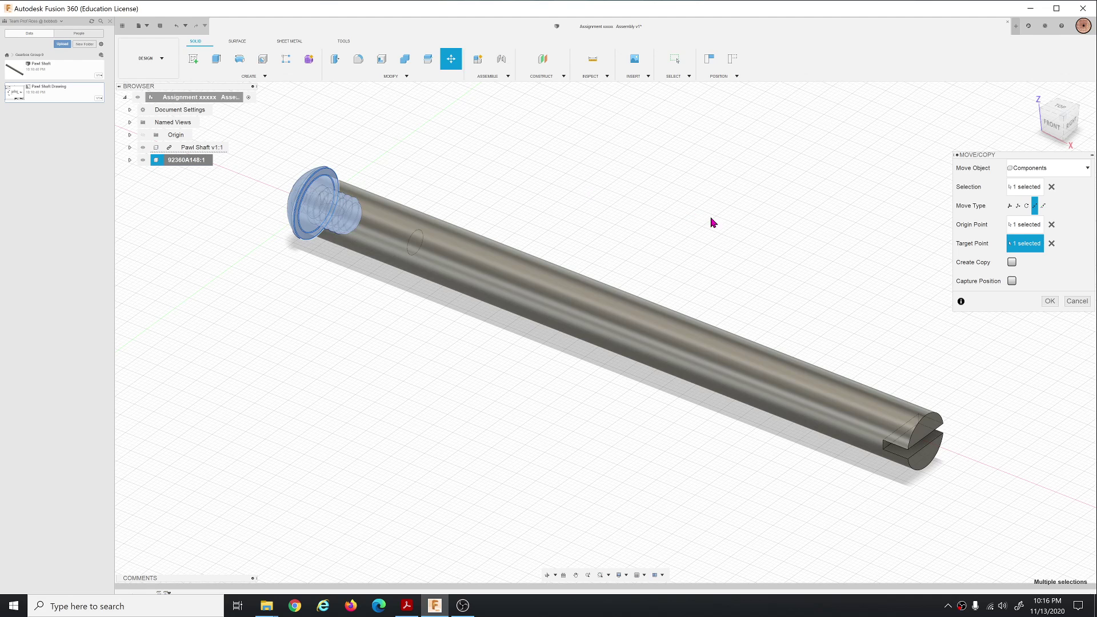
{"action": "left_click", "coordinate": [1049, 301]}
{"action": "middle_click_drag", "start_coordinate": [522, 224], "coordinate": [573, 210], "text": "shift"}
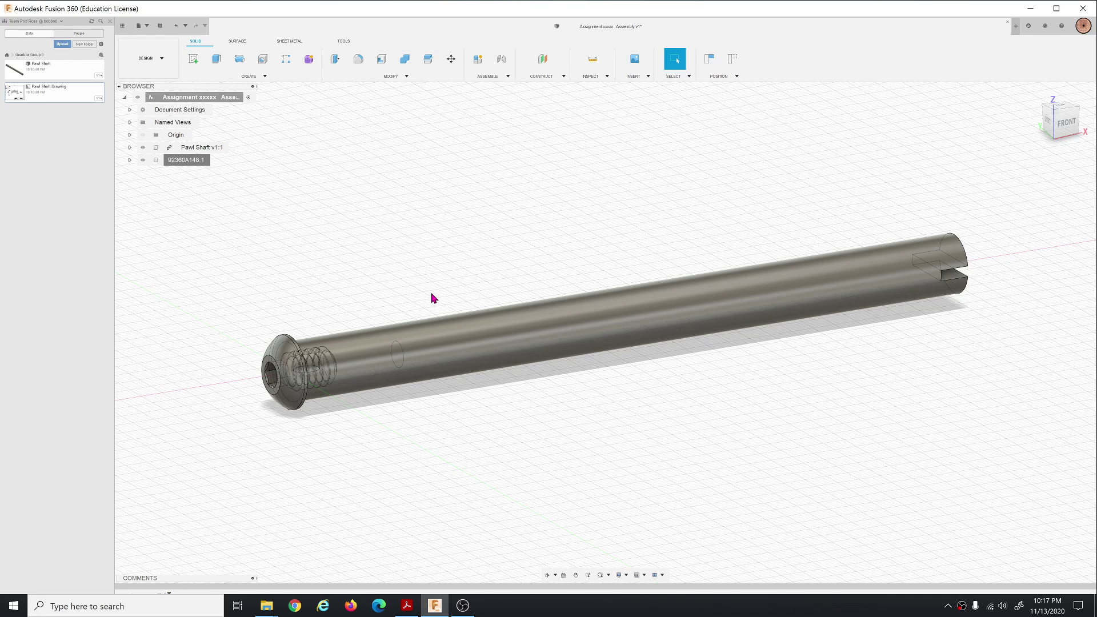
{"action": "left_click", "coordinate": [485, 77]}
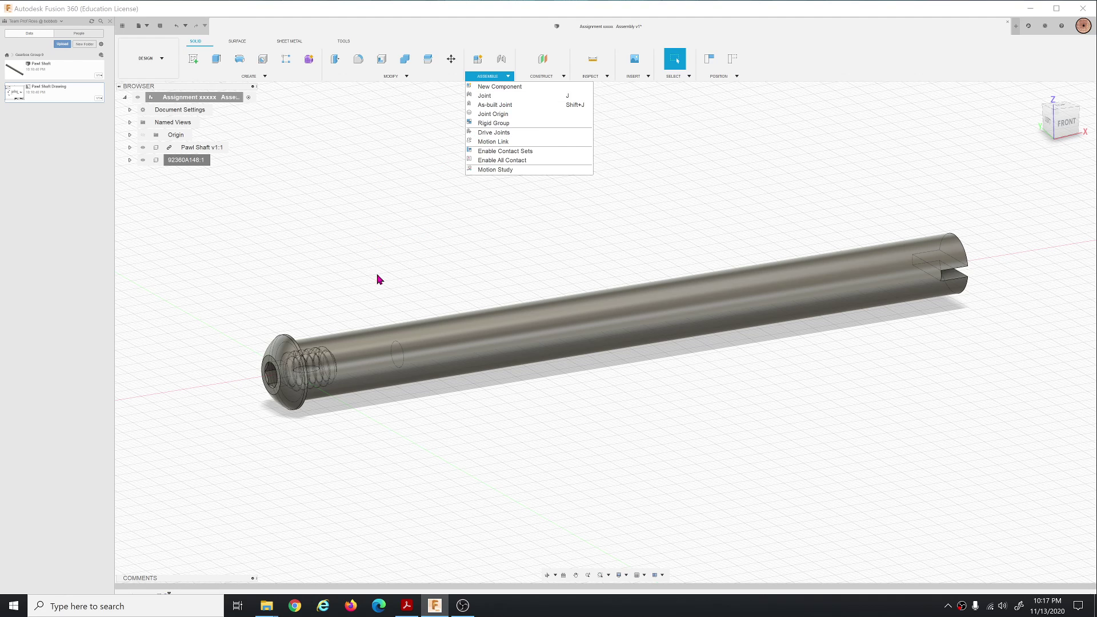
{"action": "left_click", "coordinate": [434, 241]}
{"action": "scroll", "coordinate": [435, 241], "scroll_direction": "down", "scroll_amount": 1}
{"action": "scroll", "coordinate": [446, 251], "scroll_direction": "up", "scroll_amount": 2}
{"action": "middle_click_drag", "start_coordinate": [442, 258], "coordinate": [417, 255]}
{"action": "scroll", "coordinate": [401, 263], "scroll_direction": "down", "scroll_amount": 2}
{"action": "scroll", "coordinate": [322, 316], "scroll_direction": "up", "scroll_amount": 1}
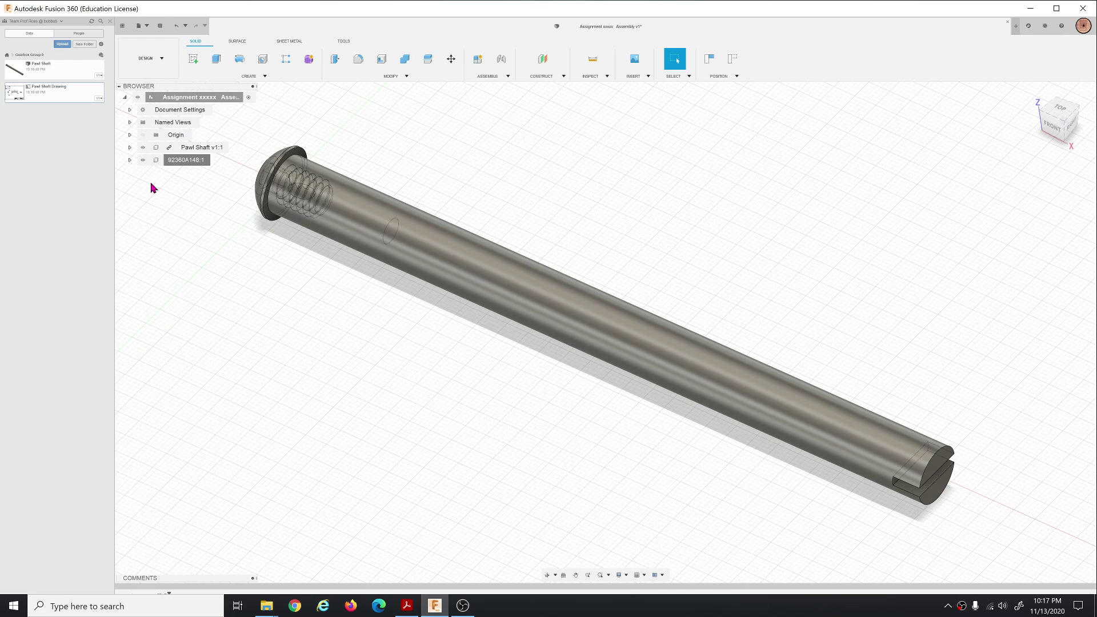
Step: Save a new version of the assembly and open the student's own project folder that contains it
{"action": "left_click", "coordinate": [161, 32]}
{"action": "left_click", "coordinate": [543, 327]}
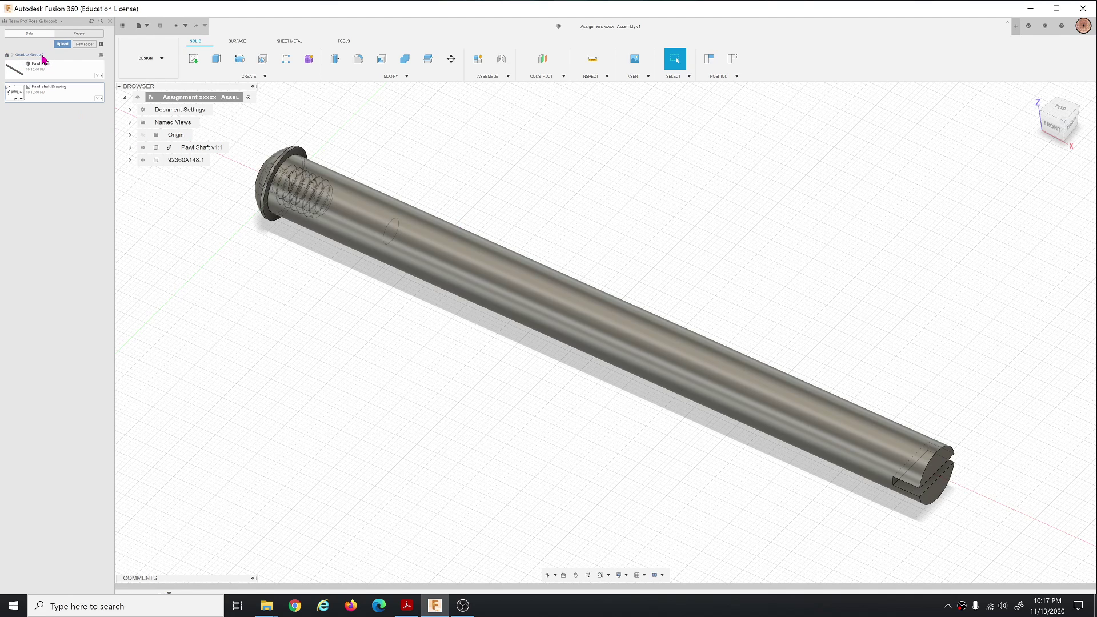
{"action": "left_click", "coordinate": [6, 57]}
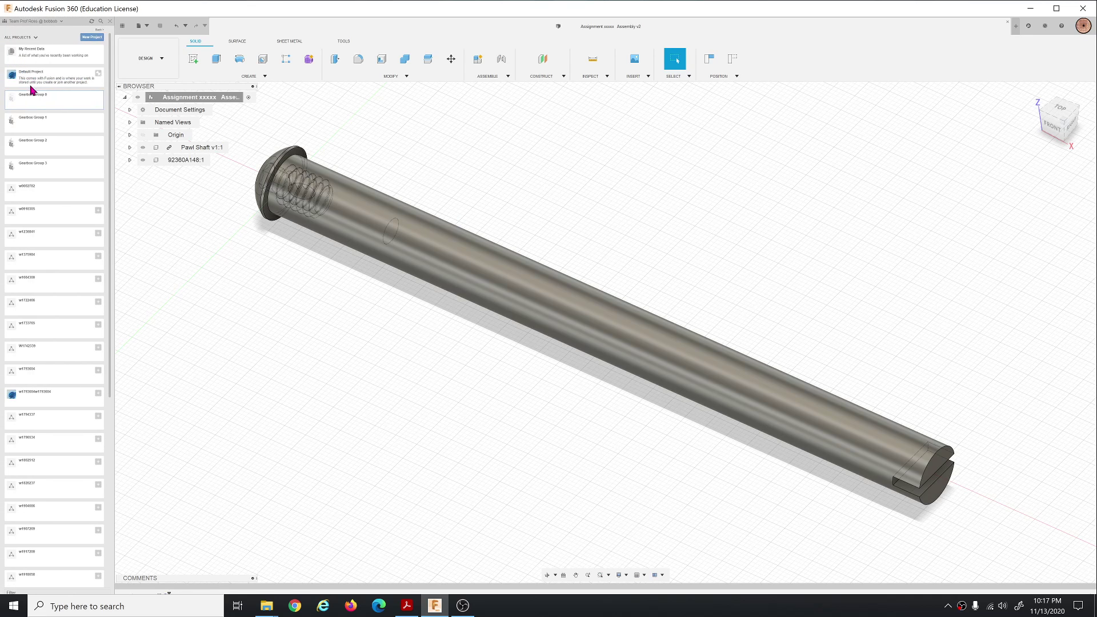
{"action": "left_click", "coordinate": [55, 199]}
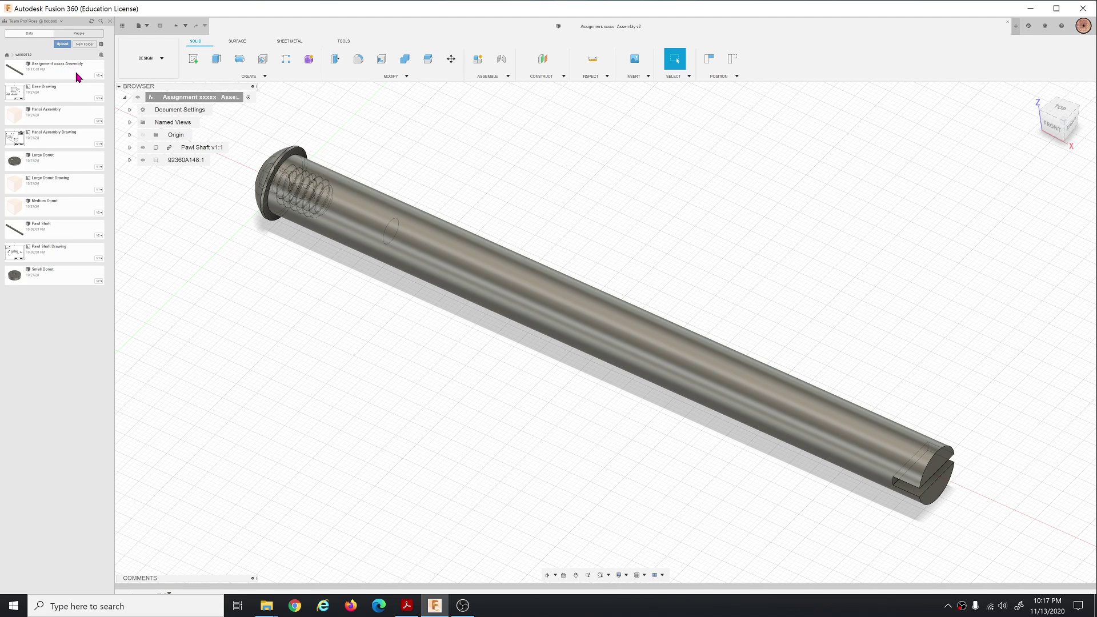
Step: Create a new drawing from the design with the full assembly and the A Size E312 Drawing Template
{"action": "left_click", "coordinate": [175, 75]}
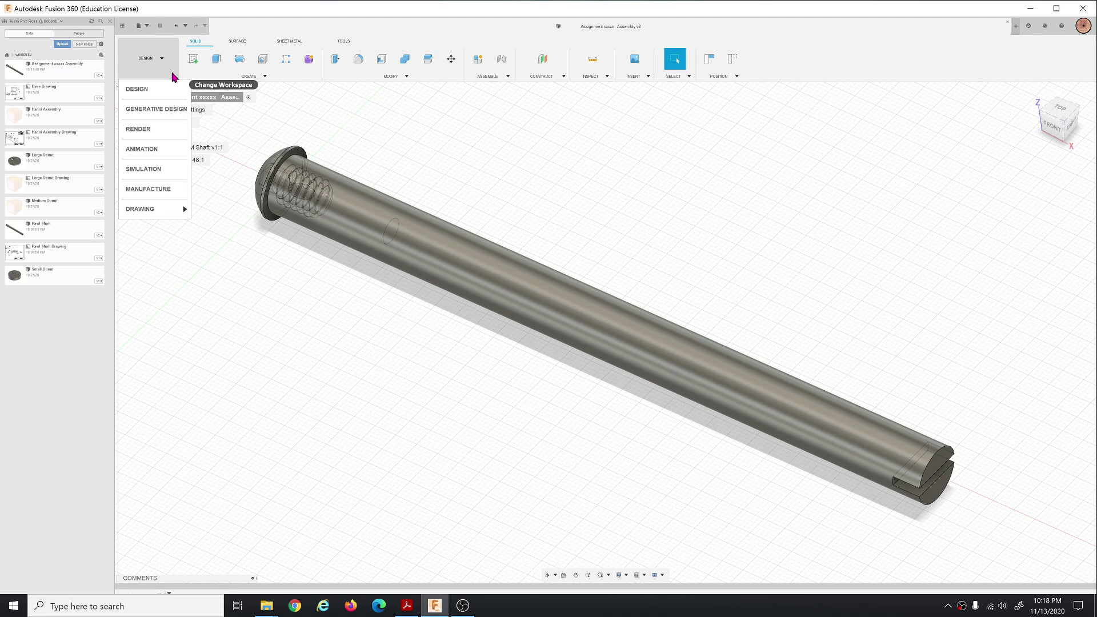
{"action": "mouse_move", "coordinate": [150, 217]}
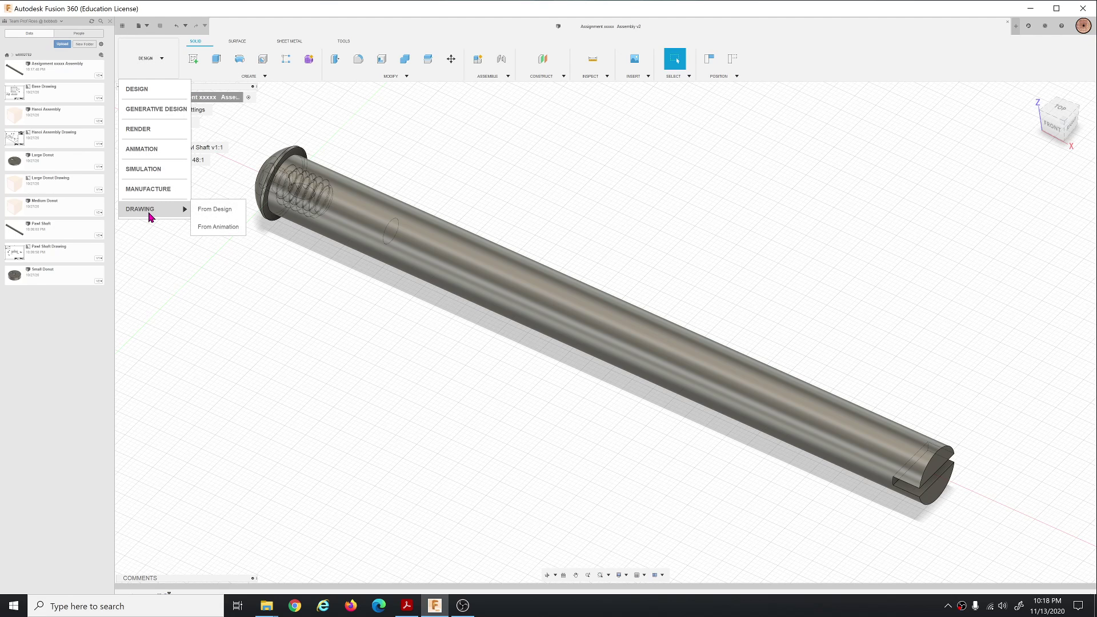
{"action": "left_click", "coordinate": [216, 213]}
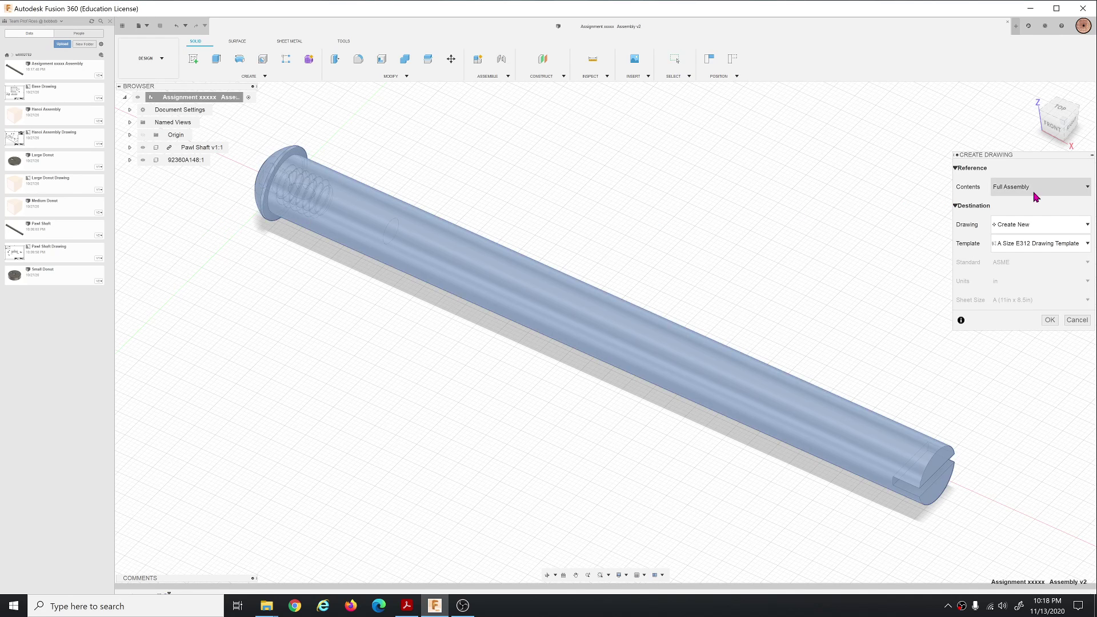
{"action": "left_click", "coordinate": [1049, 320]}
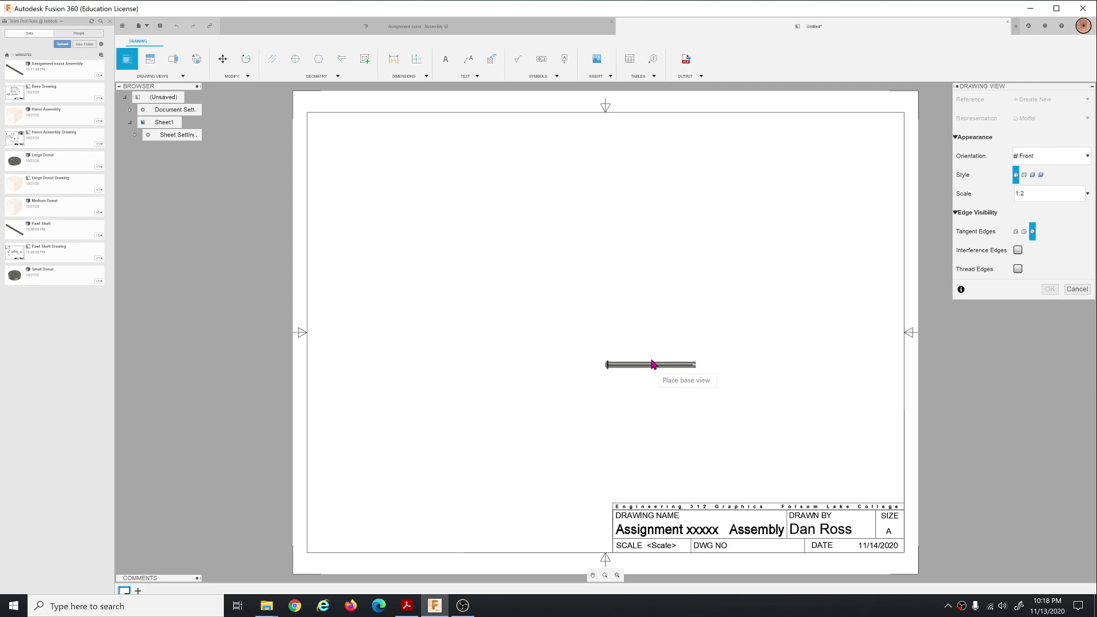
Step: Place a SW Isometric base view of the assembly at 2:1 scale in the middle of the sheet
{"action": "left_click", "coordinate": [1036, 161]}
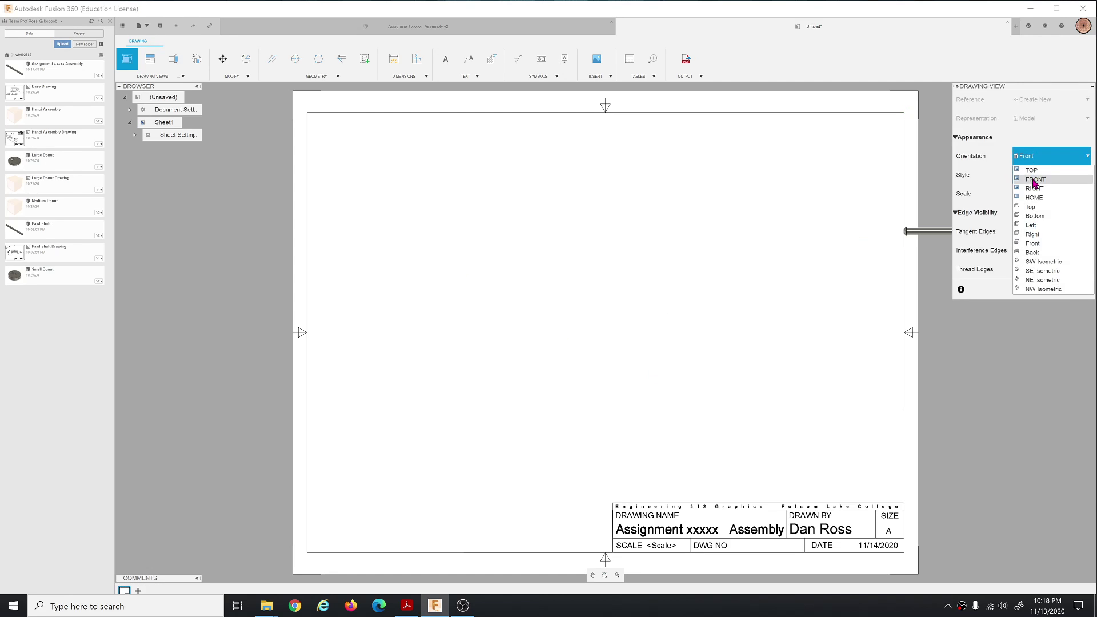
{"action": "left_click", "coordinate": [1030, 261]}
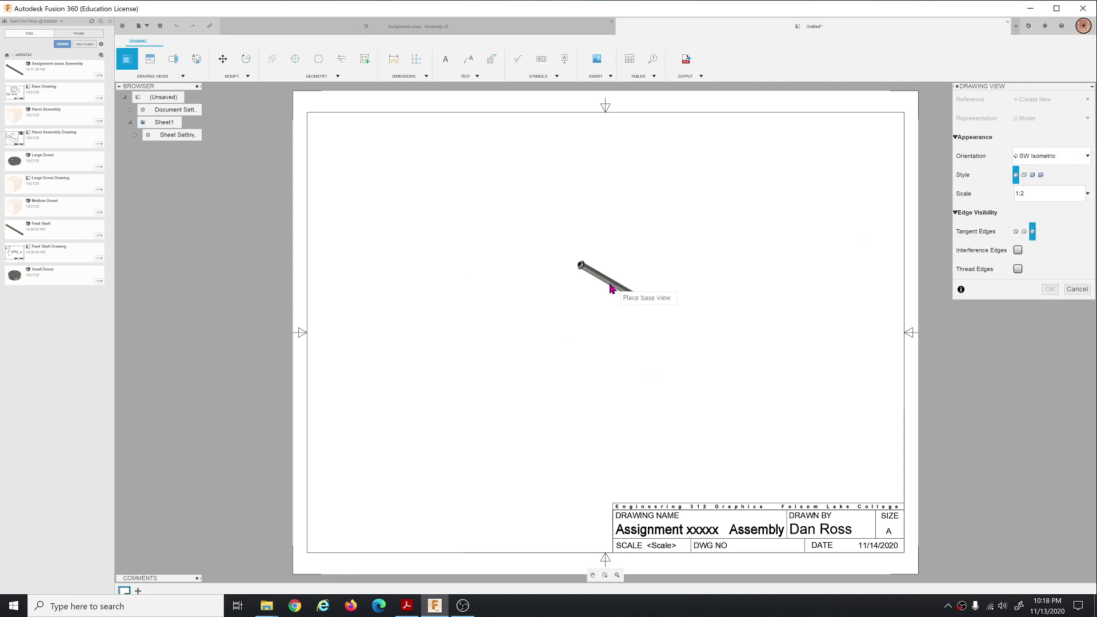
{"action": "left_click", "coordinate": [1064, 197]}
{"action": "left_click", "coordinate": [1087, 194]}
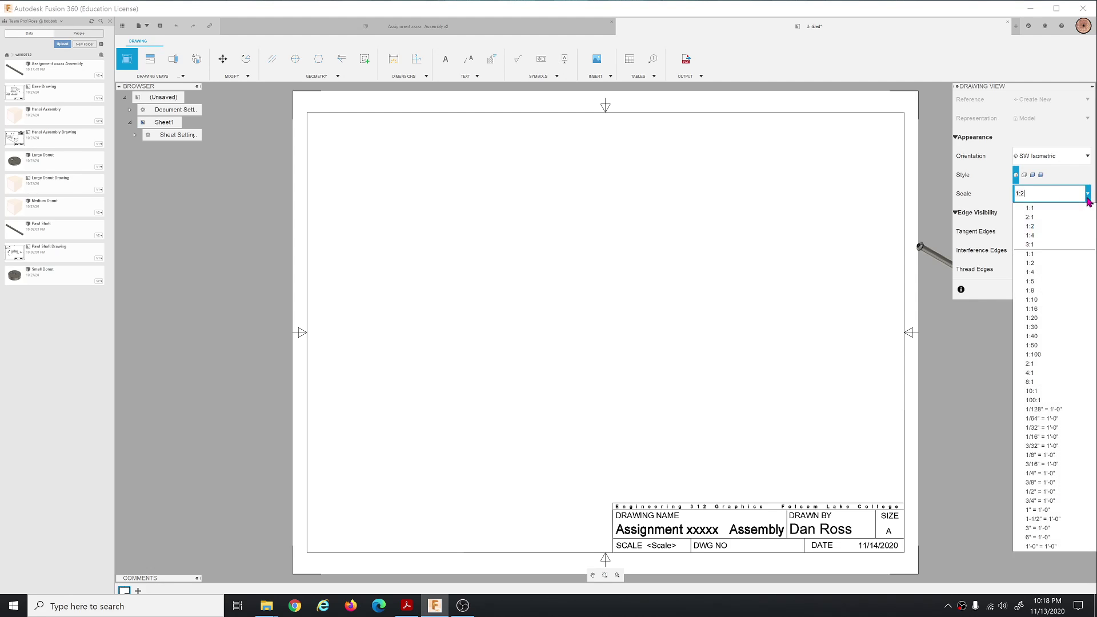
{"action": "left_click", "coordinate": [1041, 218]}
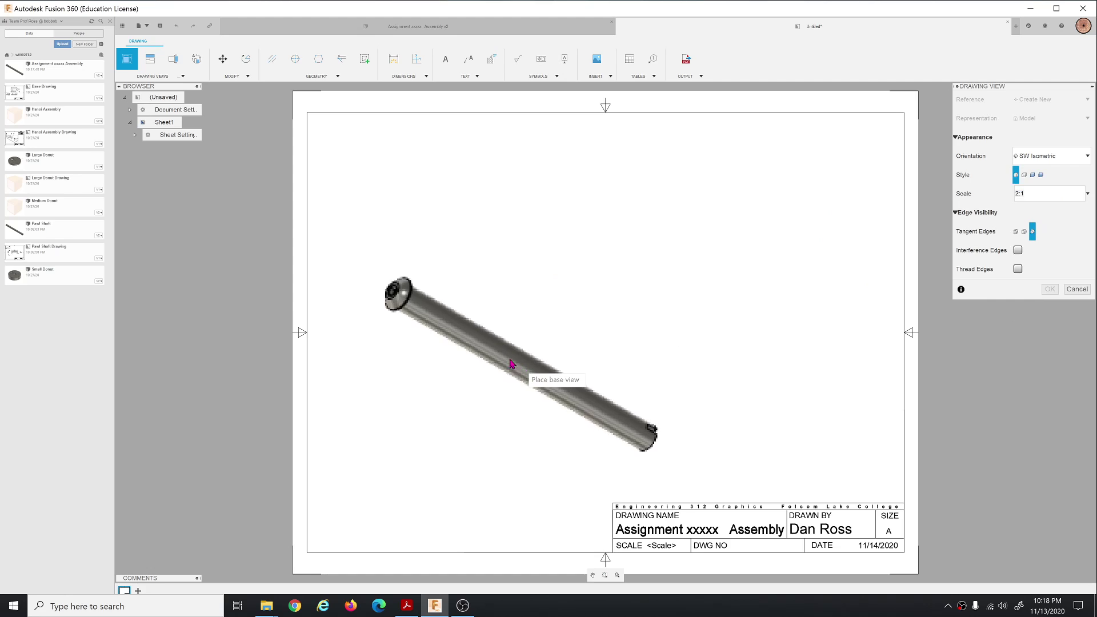
{"action": "left_click", "coordinate": [510, 358]}
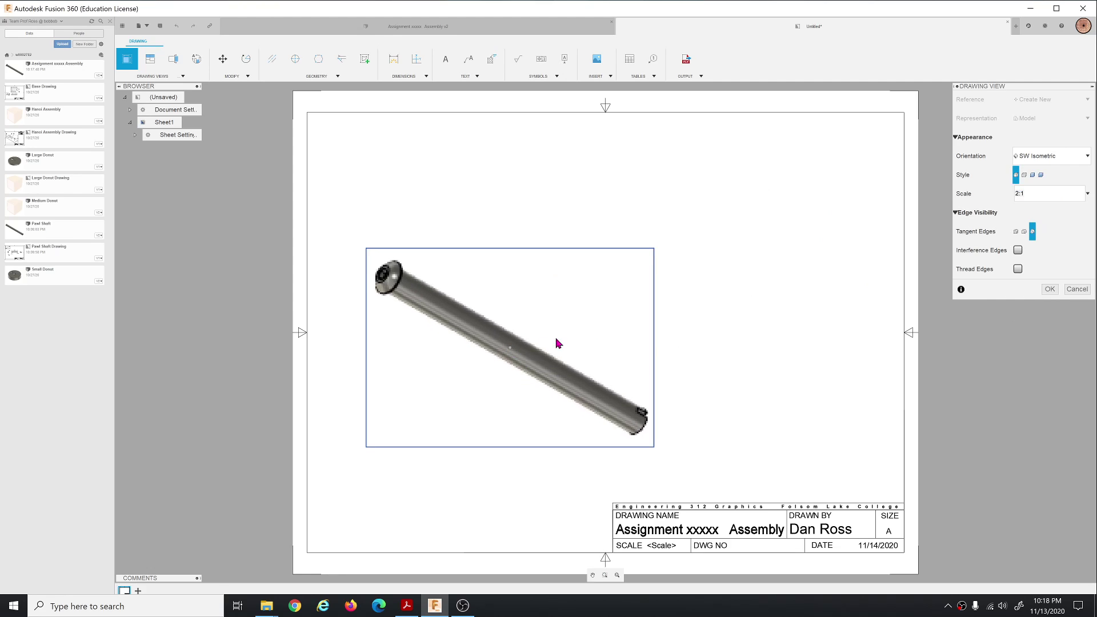
{"action": "left_click", "coordinate": [1049, 289]}
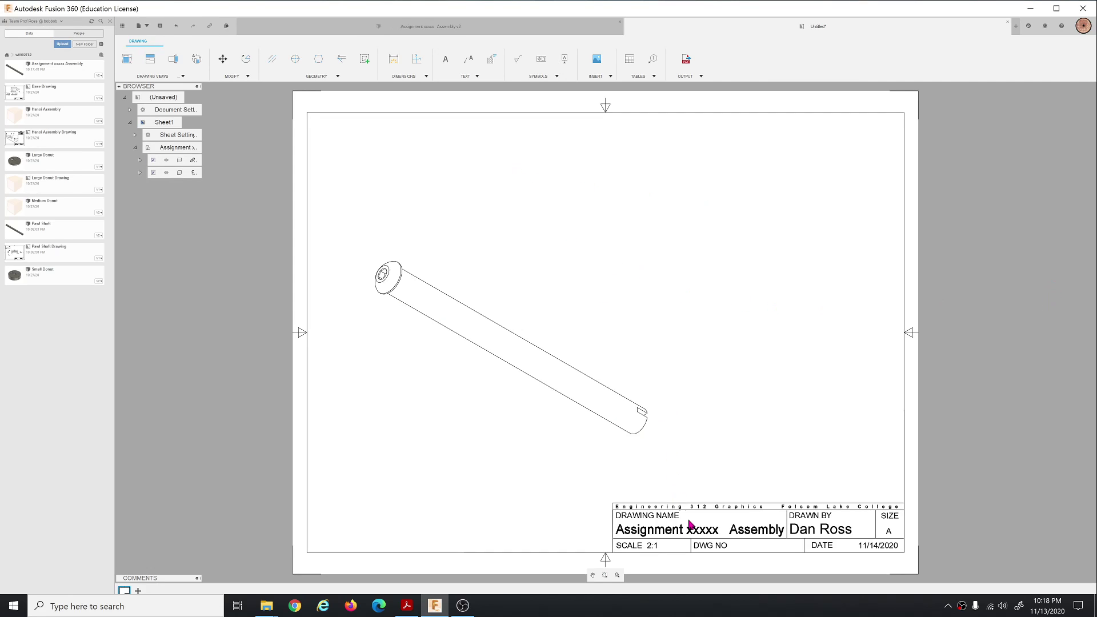
{"action": "double_click", "coordinate": [716, 533]}
{"action": "double_click", "coordinate": [703, 414]}
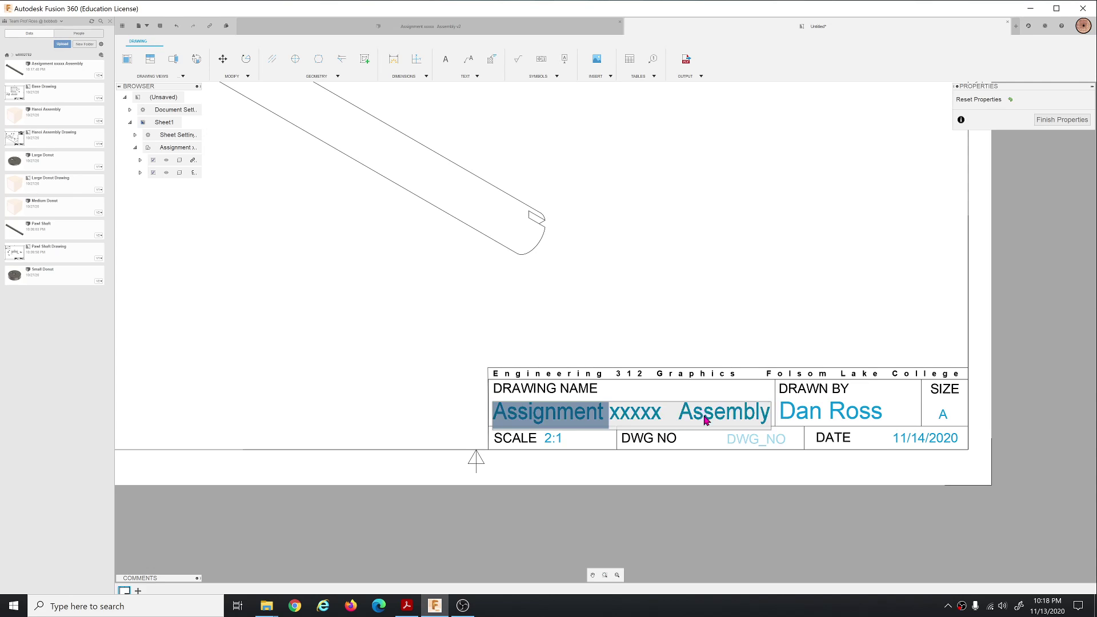
{"action": "key", "text": "Escape"}
{"action": "key", "text": "Escape"}
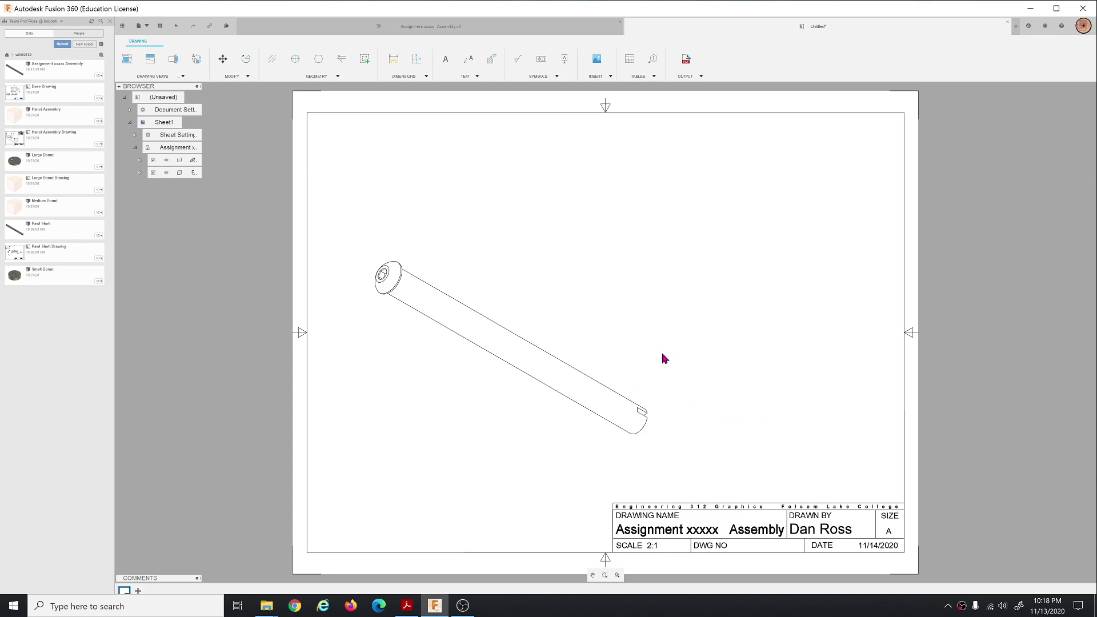
Step: Insert a parts list table with balloons, placed at the upper-right corner of the sheet border
{"action": "left_click", "coordinate": [645, 77]}
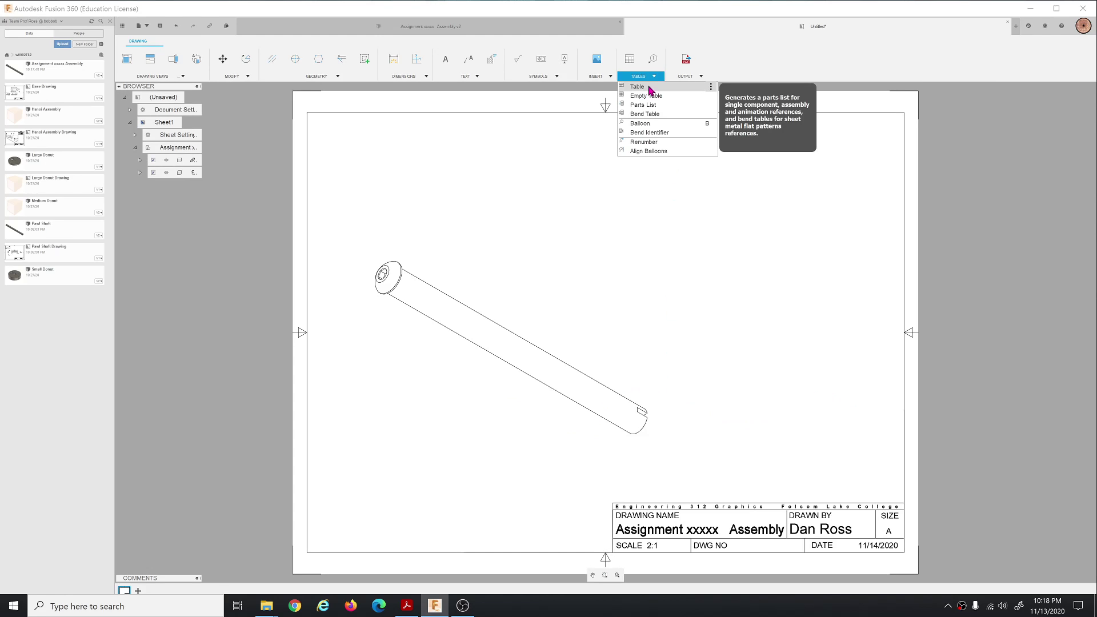
{"action": "left_click", "coordinate": [650, 90]}
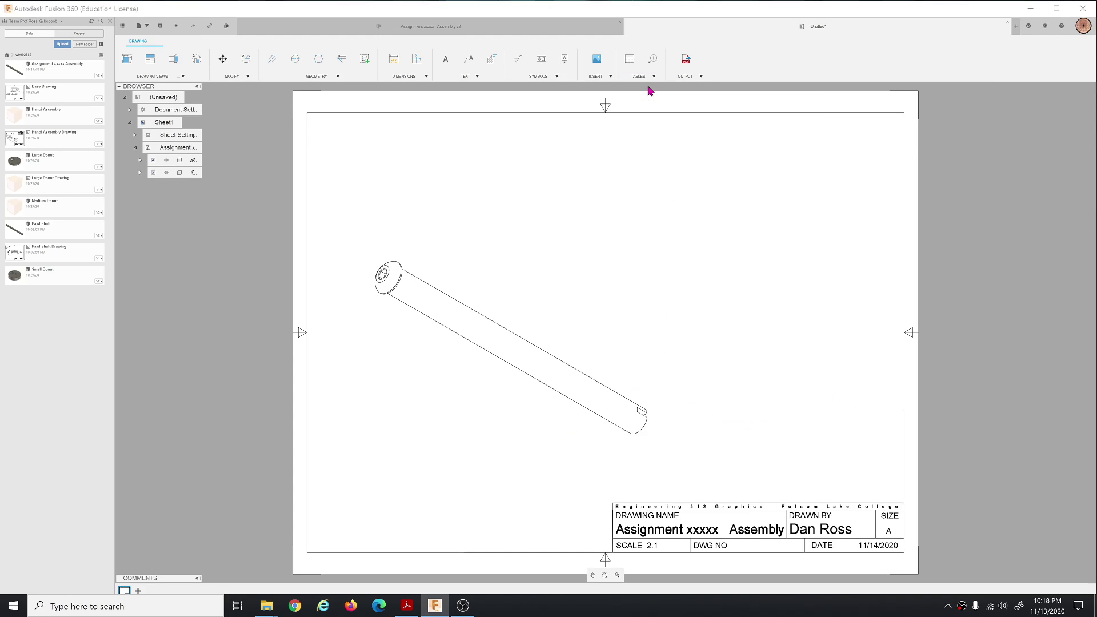
{"action": "left_click", "coordinate": [904, 113]}
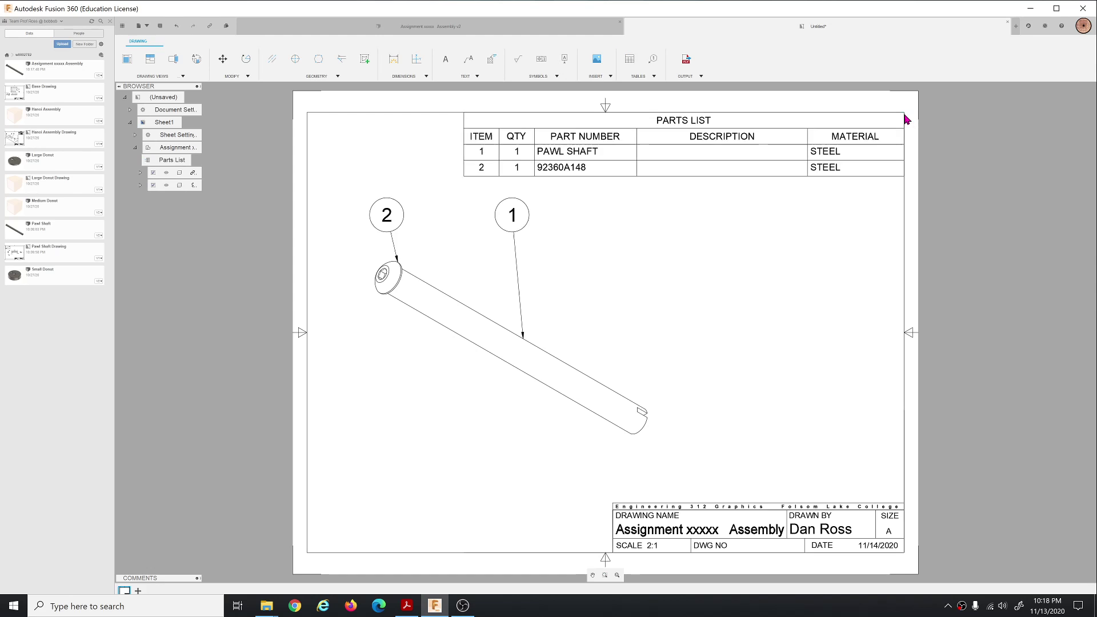
Step: Hide the Description and Material columns of the parts list
{"action": "left_click", "coordinate": [705, 148]}
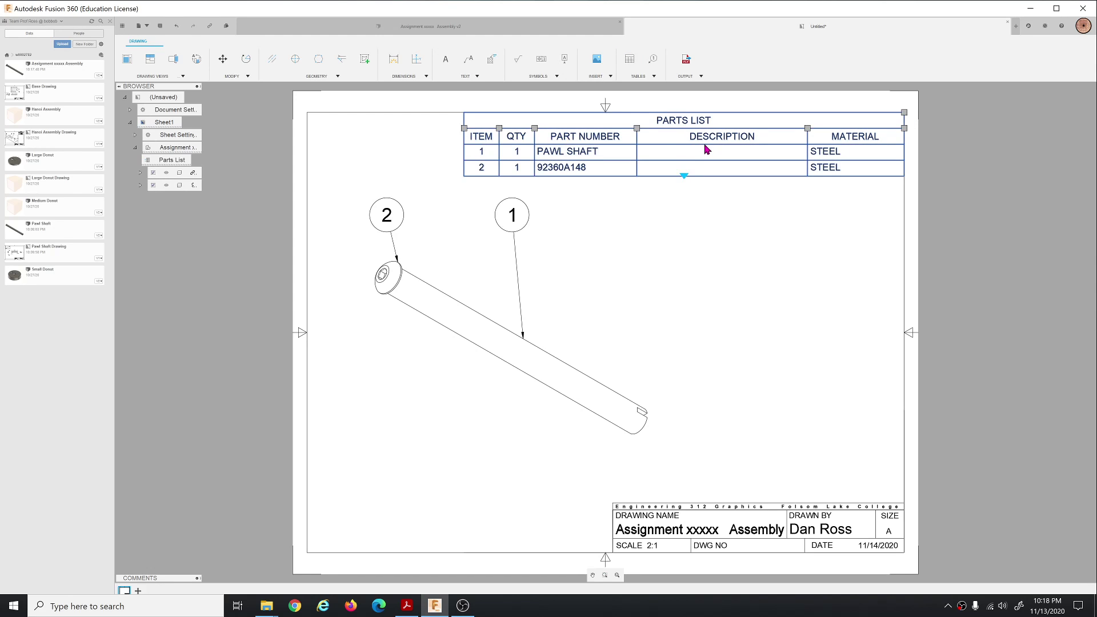
{"action": "double_click", "coordinate": [666, 151]}
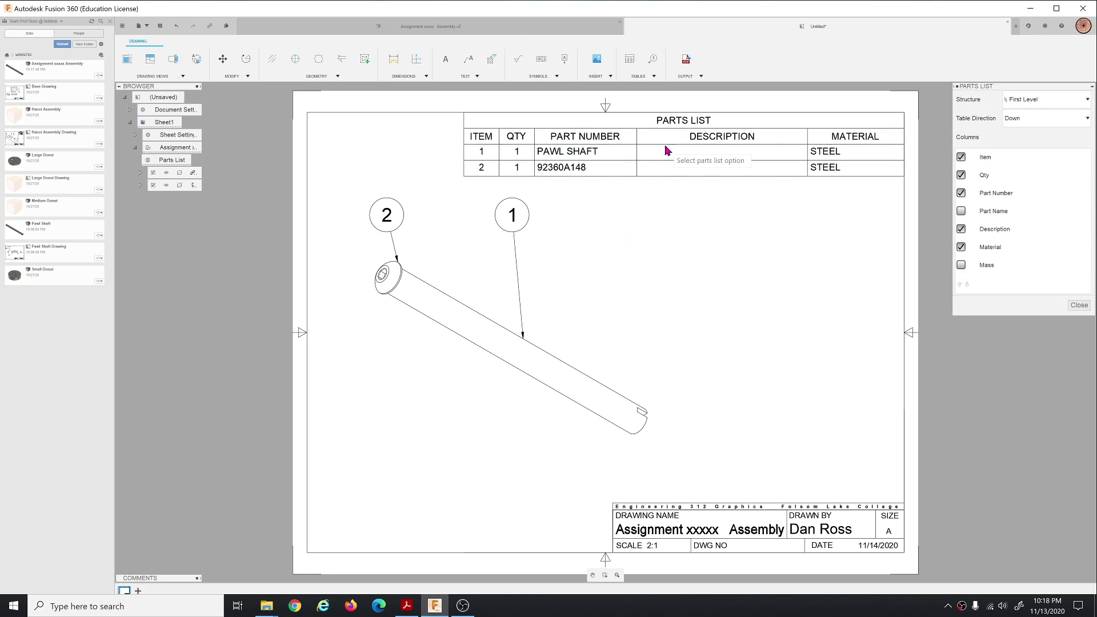
{"action": "left_click", "coordinate": [961, 229]}
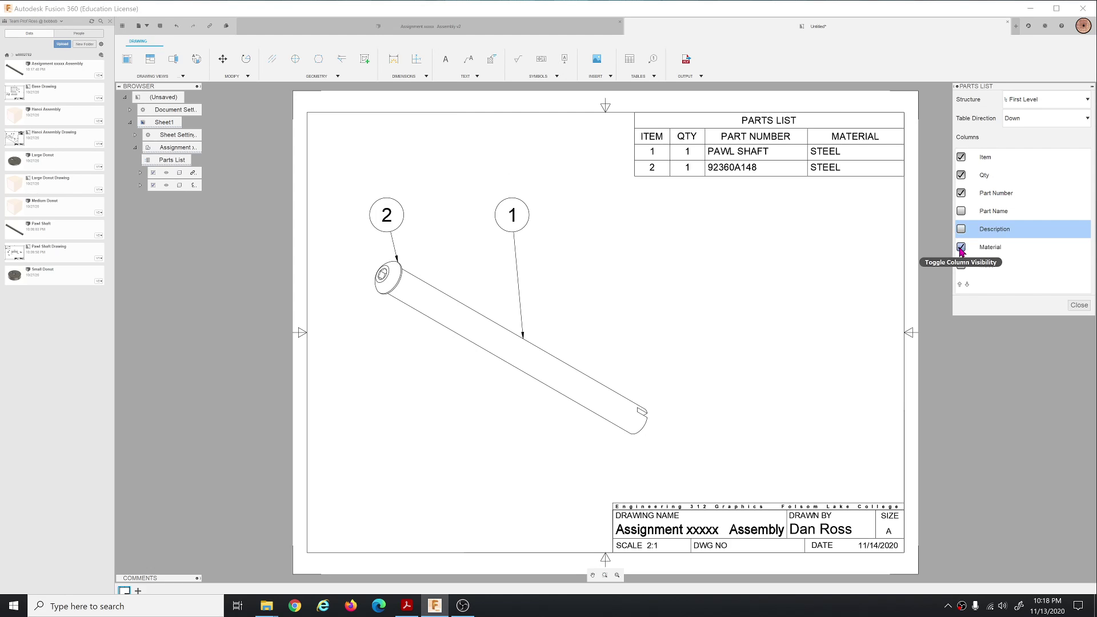
{"action": "left_click", "coordinate": [961, 249]}
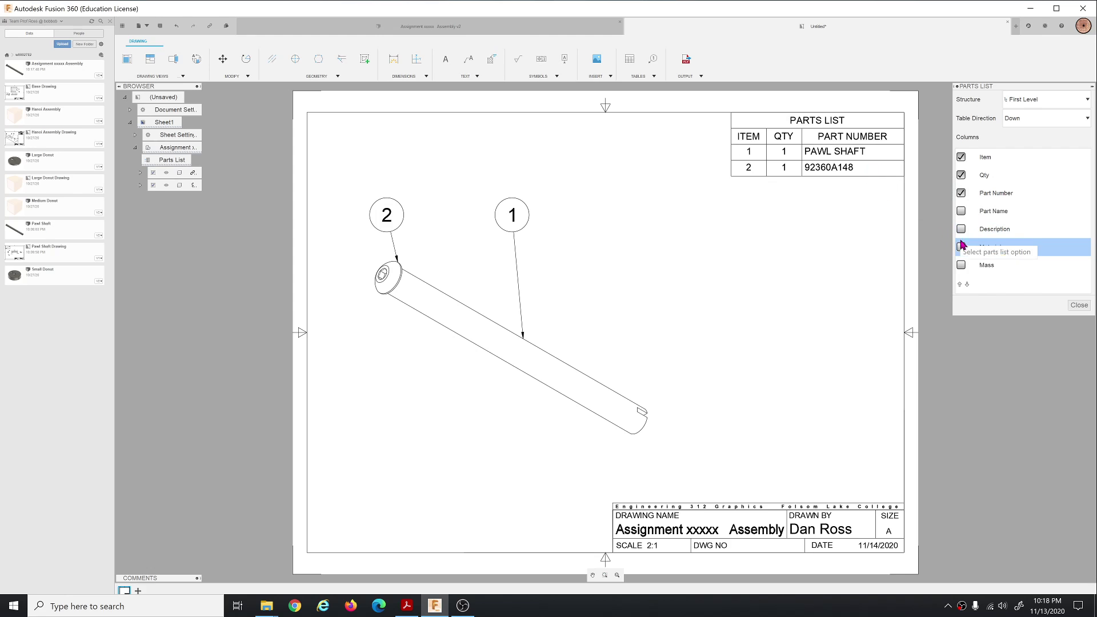
Step: Finish editing the parts list columns and close the table's settings
{"action": "left_click", "coordinate": [1081, 307]}
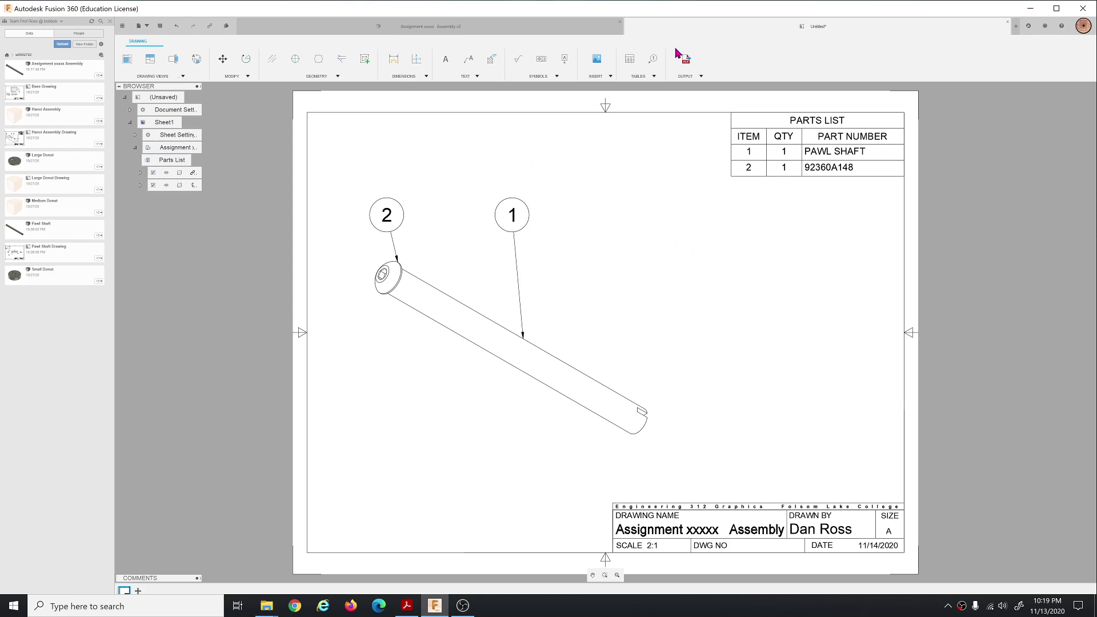
Step: Compare the assembly model with its drawing by switching between the two open documents, ending on the drawing
{"action": "left_click", "coordinate": [516, 29]}
{"action": "left_click", "coordinate": [687, 30]}
{"action": "left_click", "coordinate": [545, 29]}
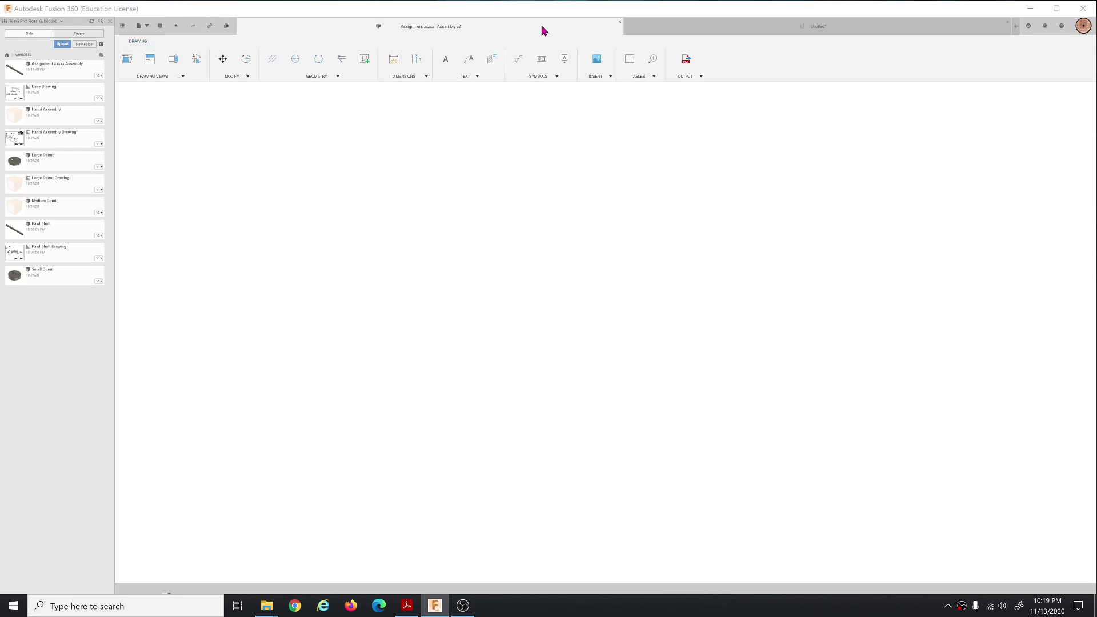
{"action": "left_click", "coordinate": [684, 30]}
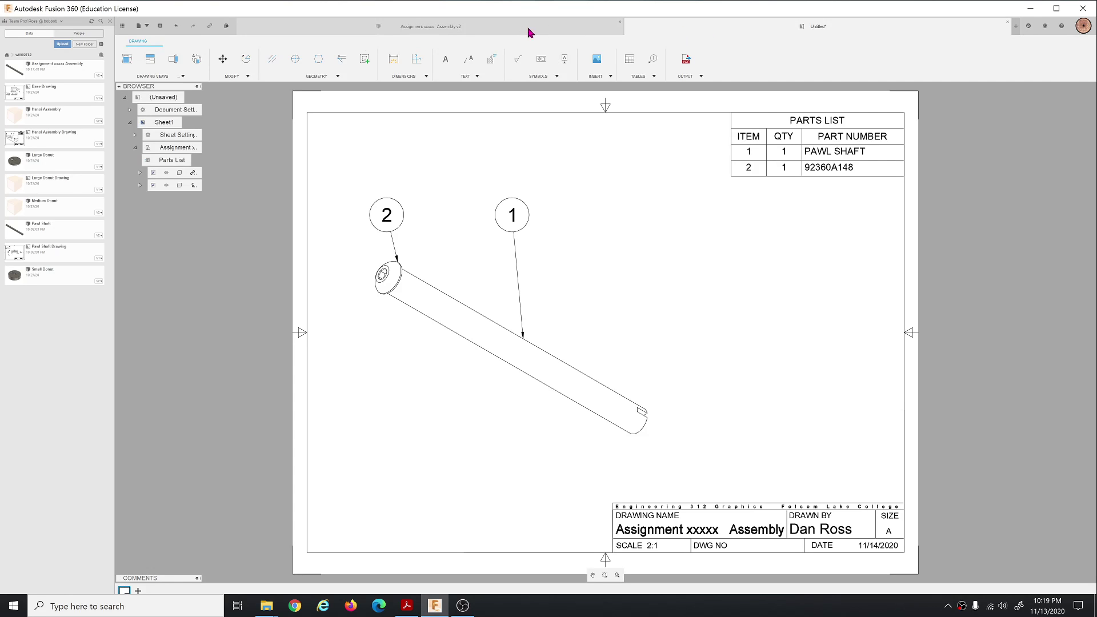
{"action": "left_click", "coordinate": [523, 32]}
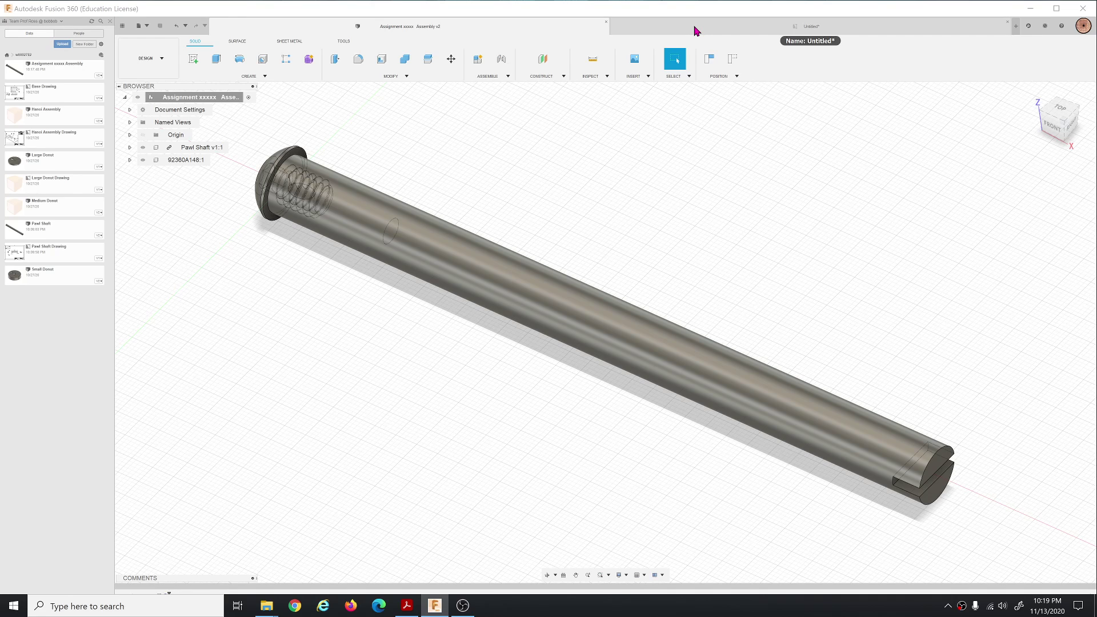
{"action": "left_click", "coordinate": [696, 30]}
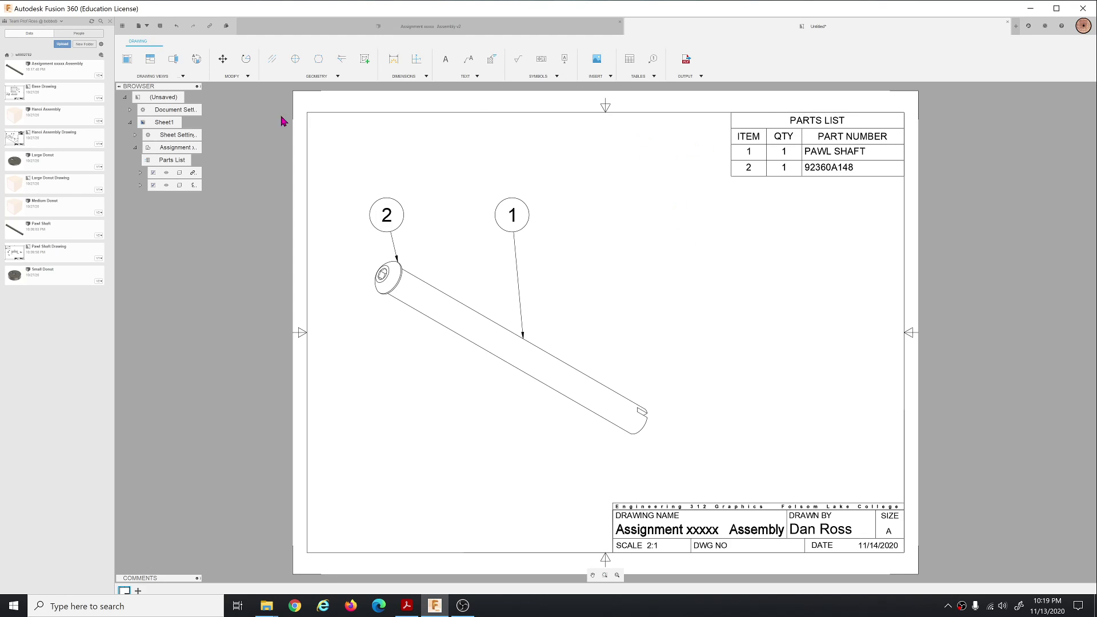
{"action": "left_click", "coordinate": [480, 28]}
{"action": "left_click", "coordinate": [711, 31]}
{"action": "left_click", "coordinate": [554, 33]}
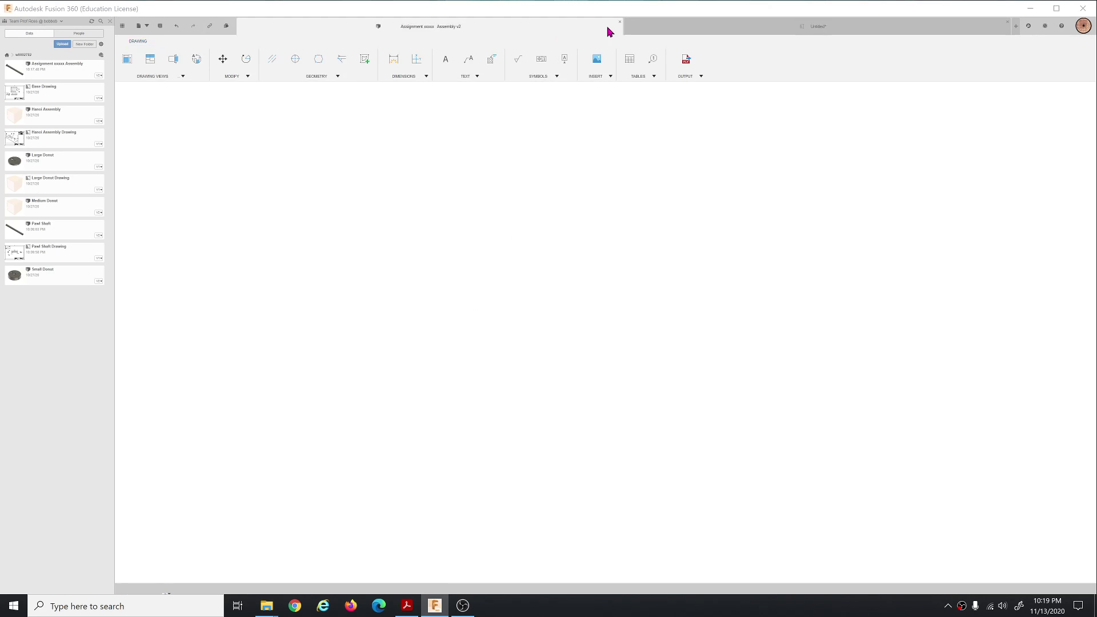
{"action": "left_click", "coordinate": [656, 29]}
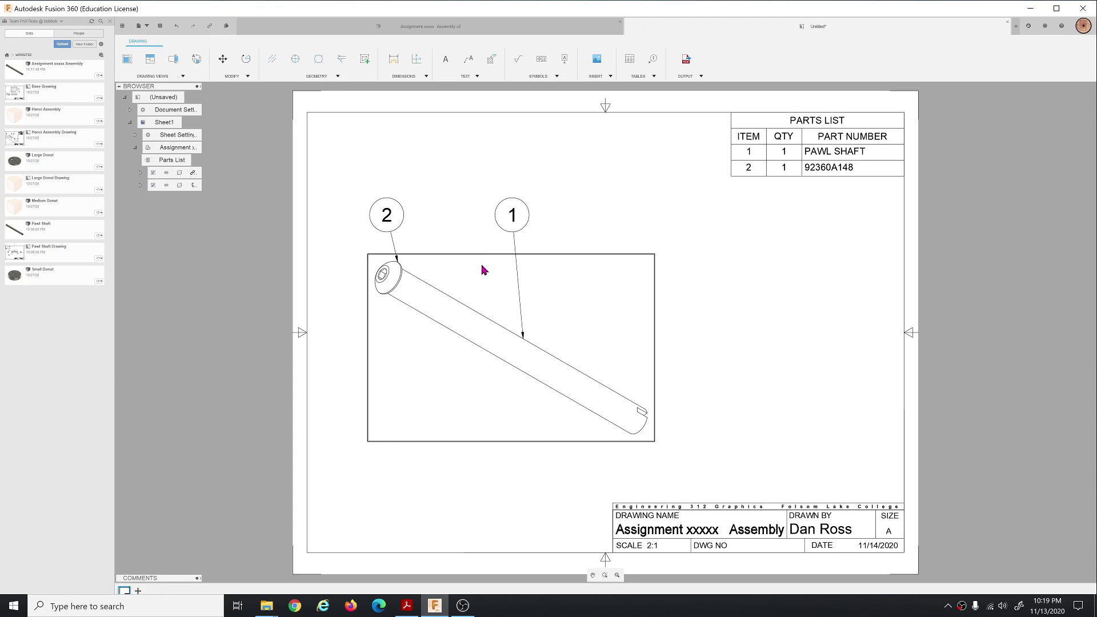
{"action": "left_click", "coordinate": [471, 28]}
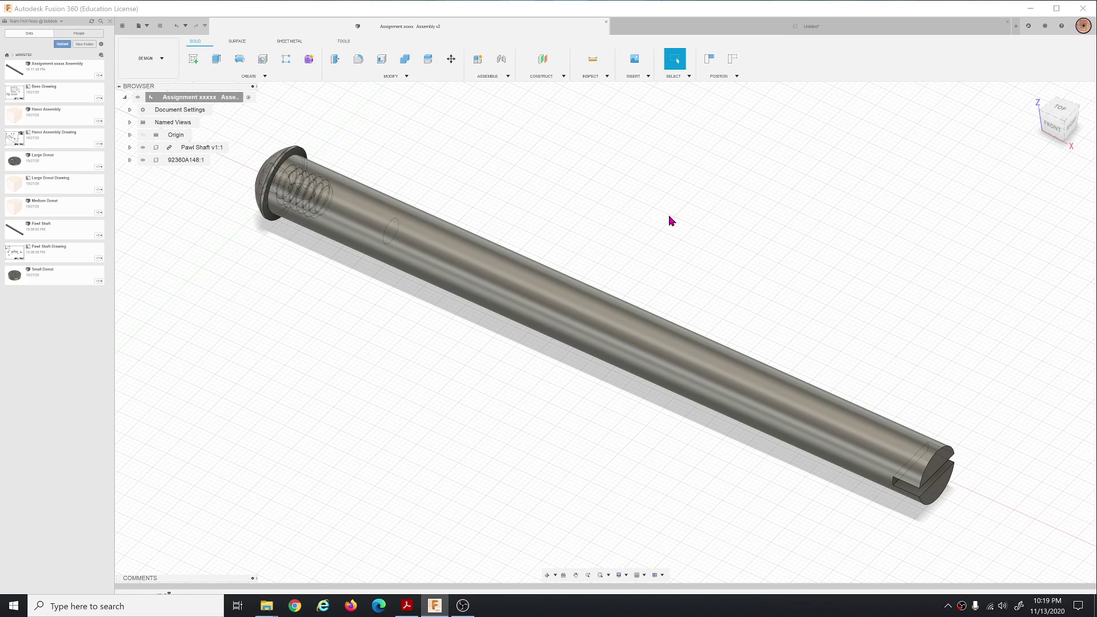
{"action": "left_click", "coordinate": [761, 35]}
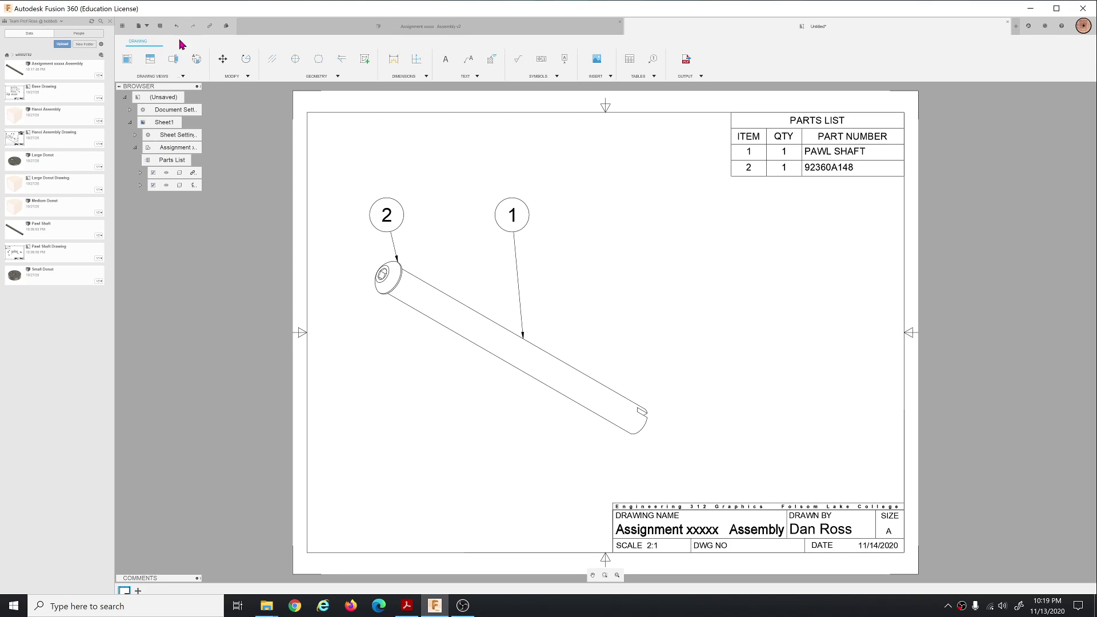
Step: Save the drawing as Assignment xxxxx Assembly Drawing in the student's own project
{"action": "left_click", "coordinate": [160, 27]}
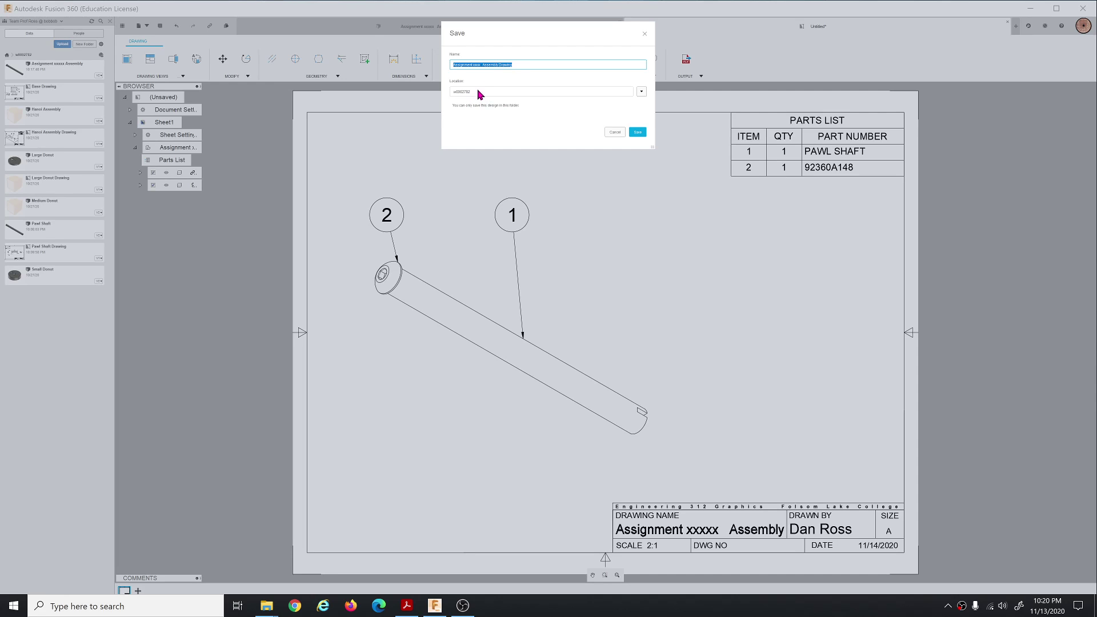
{"action": "left_click_drag", "start_coordinate": [501, 37], "coordinate": [511, 68]}
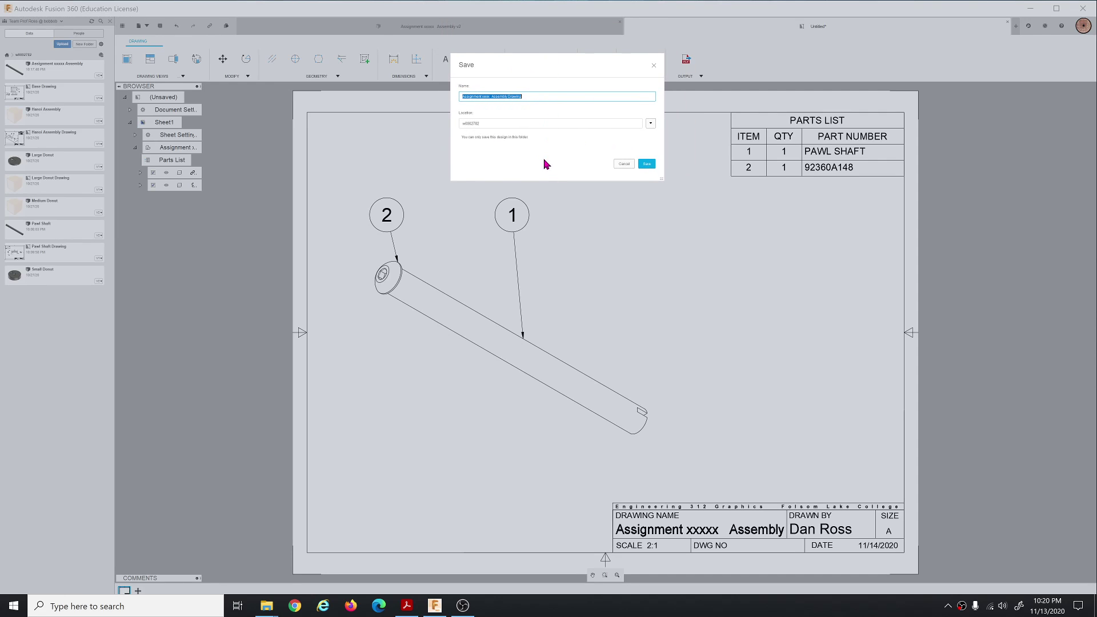
{"action": "left_click", "coordinate": [646, 164]}
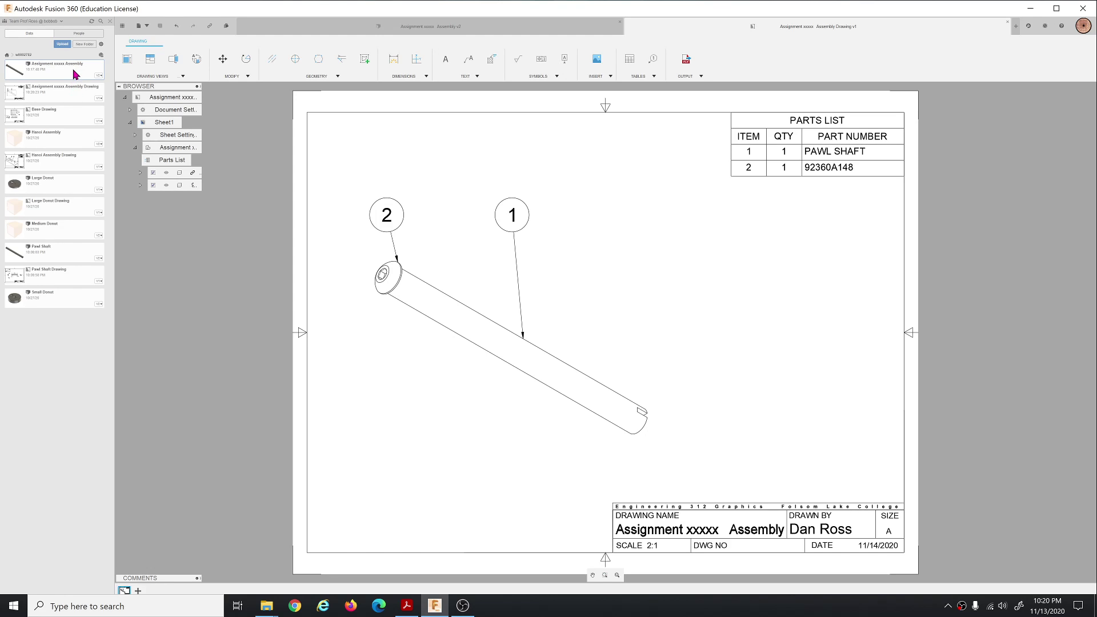
Step: View the files in the Gearbox Group 0 project and return to the student's own project
{"action": "left_click", "coordinate": [7, 54]}
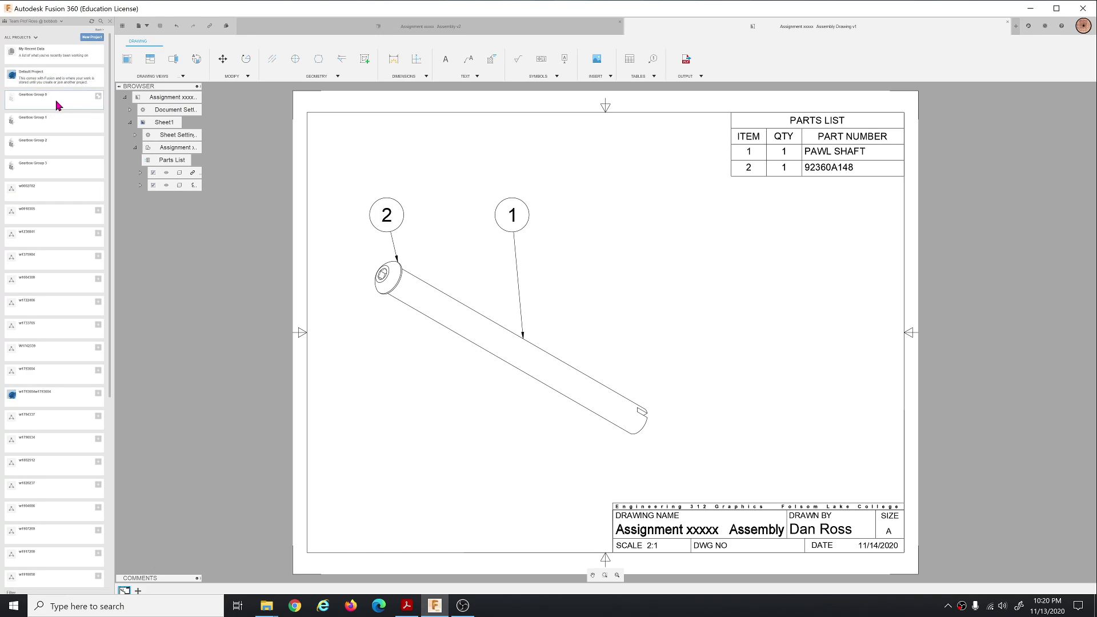
{"action": "left_click", "coordinate": [57, 105]}
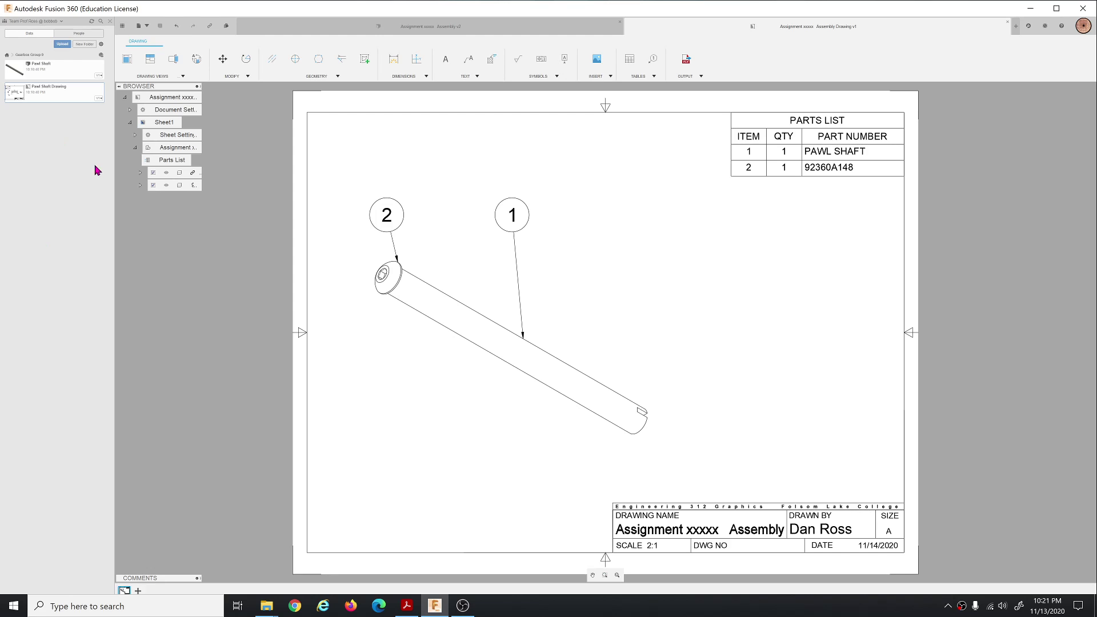
{"action": "left_click", "coordinate": [8, 56]}
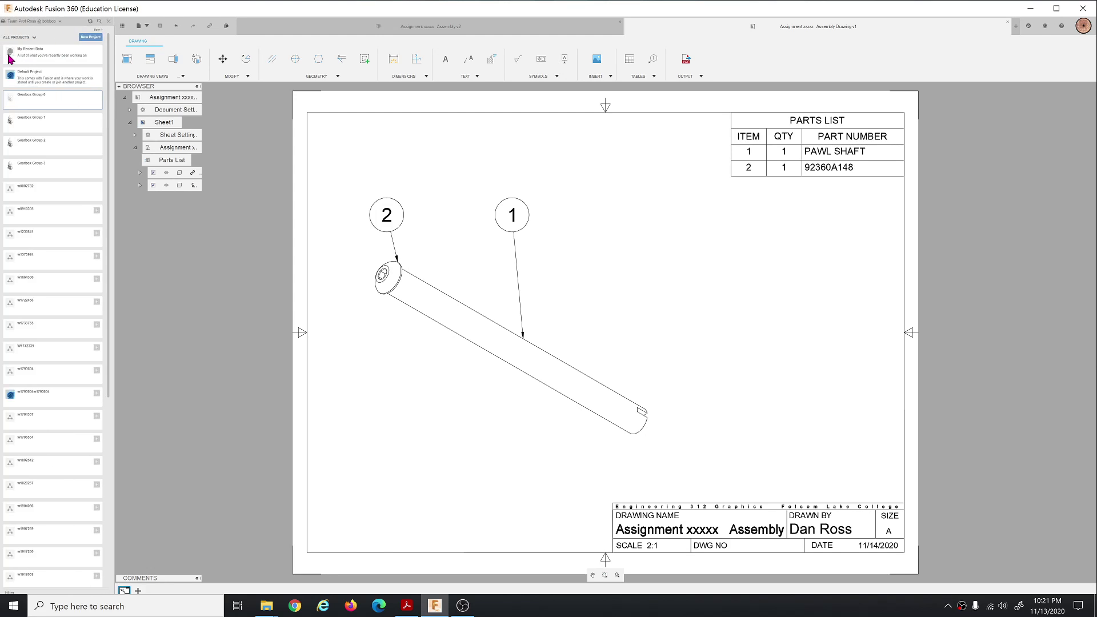
{"action": "left_click", "coordinate": [63, 199]}
Step: Inspect the assembly model from the screw-head end and return to the assembly drawing
{"action": "left_click", "coordinate": [489, 32]}
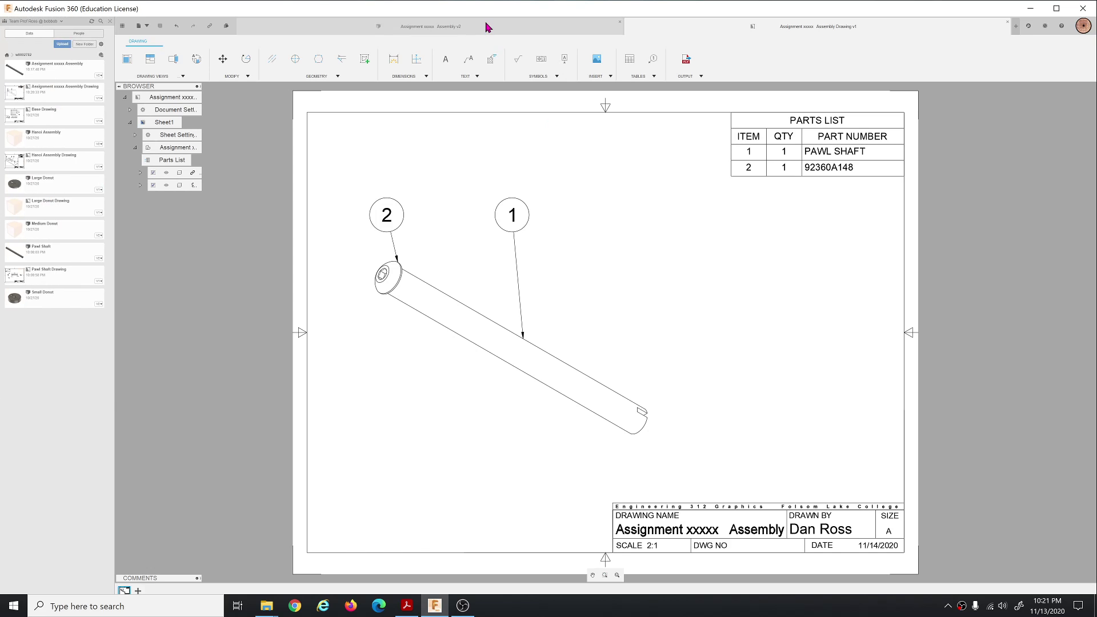
{"action": "middle_click_drag", "start_coordinate": [445, 378], "coordinate": [478, 373], "text": "shift"}
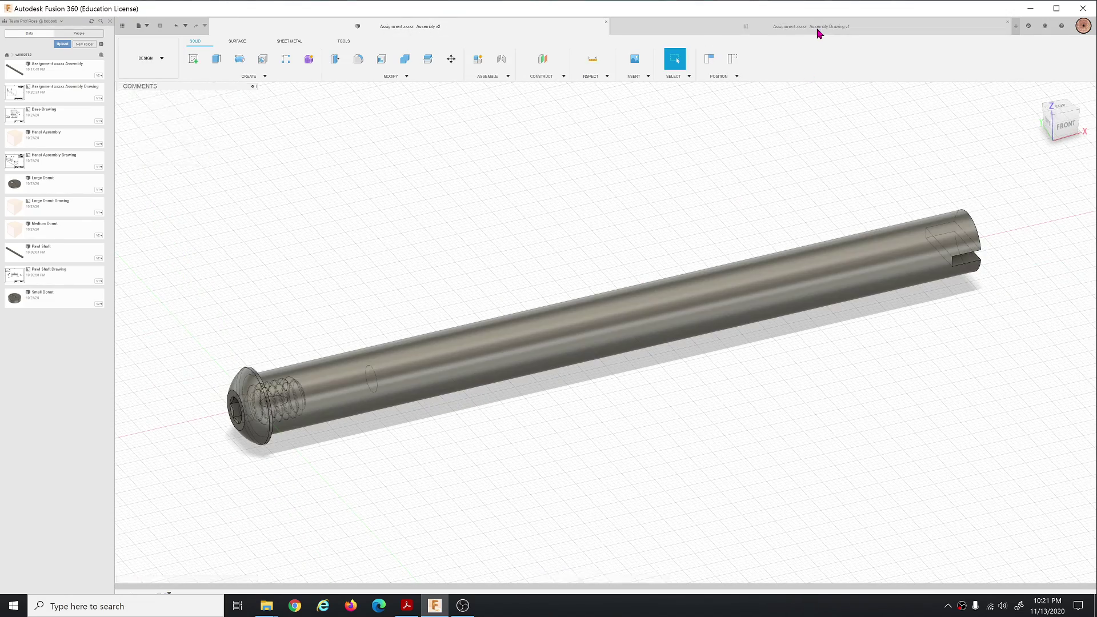
{"action": "left_click", "coordinate": [821, 29]}
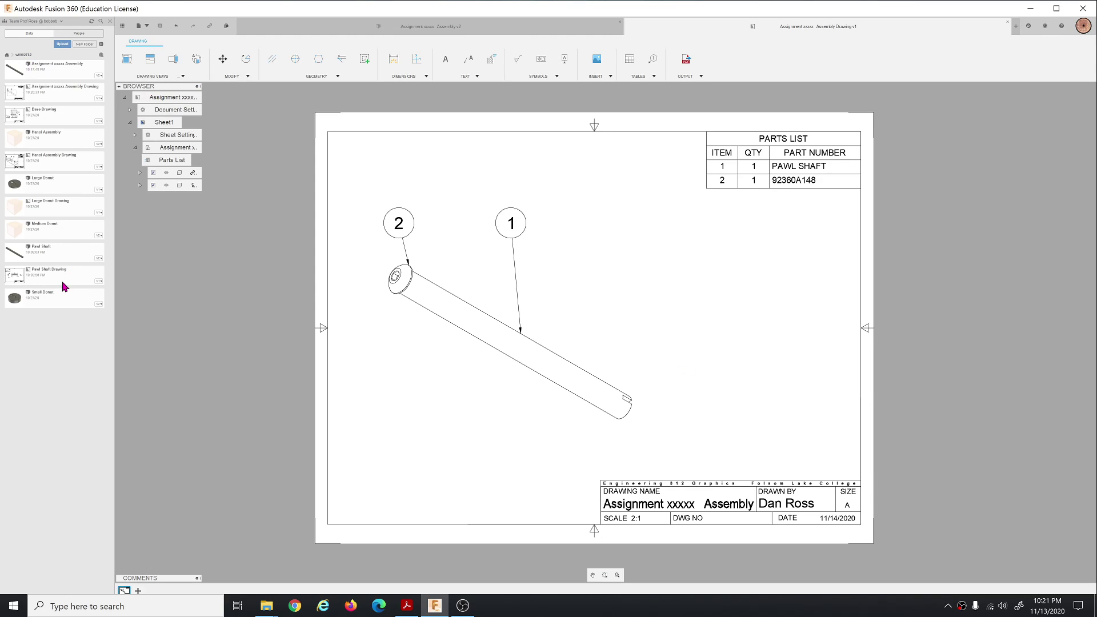
Step: Open the Gearbox Group 0 project to check its Pawl Shaft part and drawing files
{"action": "left_click", "coordinate": [8, 55]}
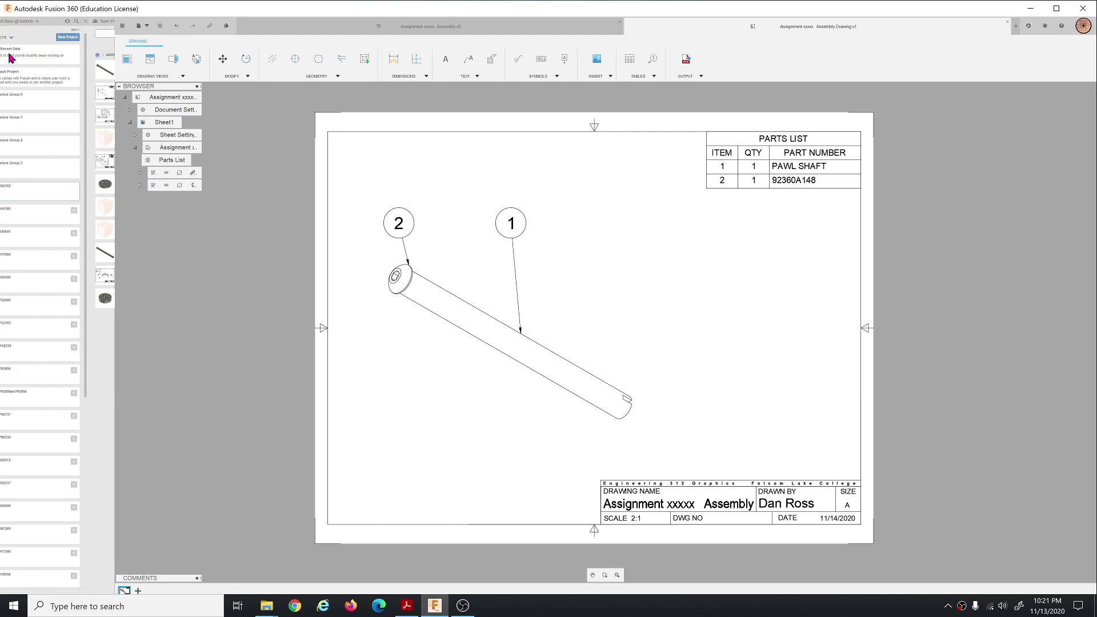
{"action": "left_click", "coordinate": [54, 99]}
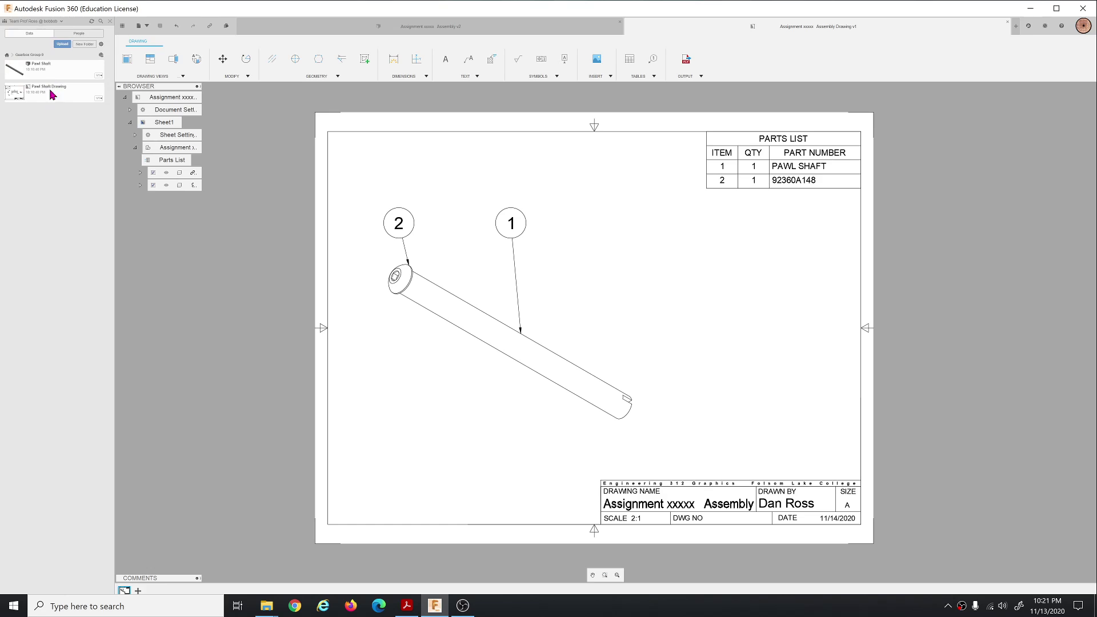